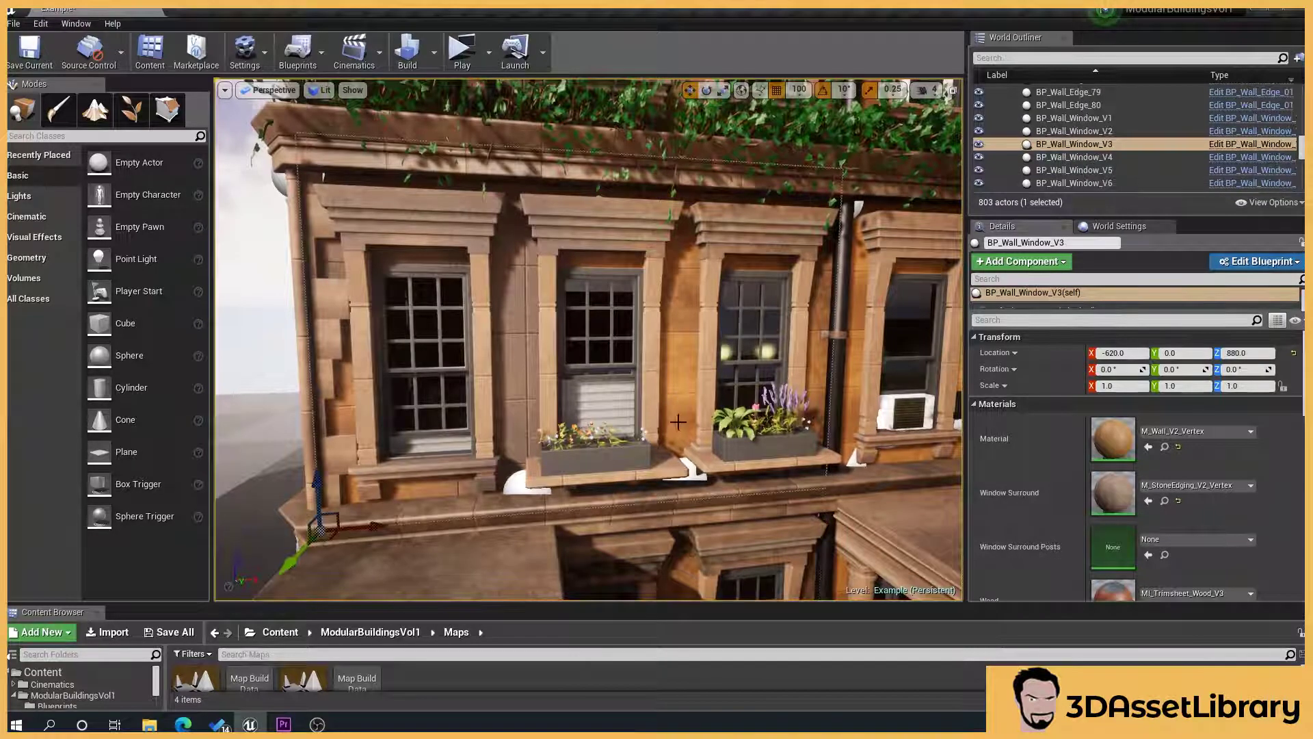
Try moving the BP_Wall_Window_V3 section along X to -1020, out of the facade, and undo the move
{"action": "right_click_drag", "start_coordinate": [677, 422], "coordinate": [704, 435]}
{"action": "scroll", "coordinate": [657, 386], "scroll_direction": "up", "scroll_amount": 2}
{"action": "scroll", "coordinate": [656, 386], "scroll_direction": "down", "scroll_amount": 6}
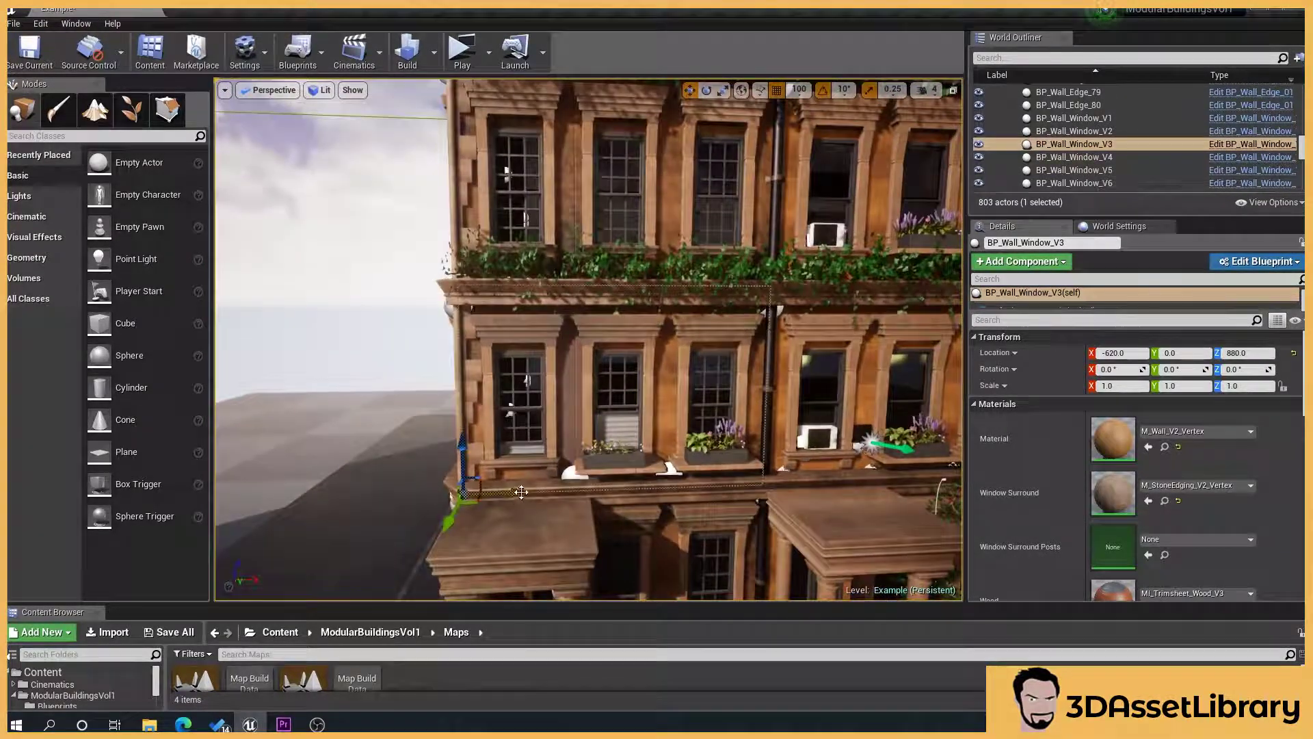
{"action": "left_click_drag", "start_coordinate": [509, 478], "coordinate": [325, 474]}
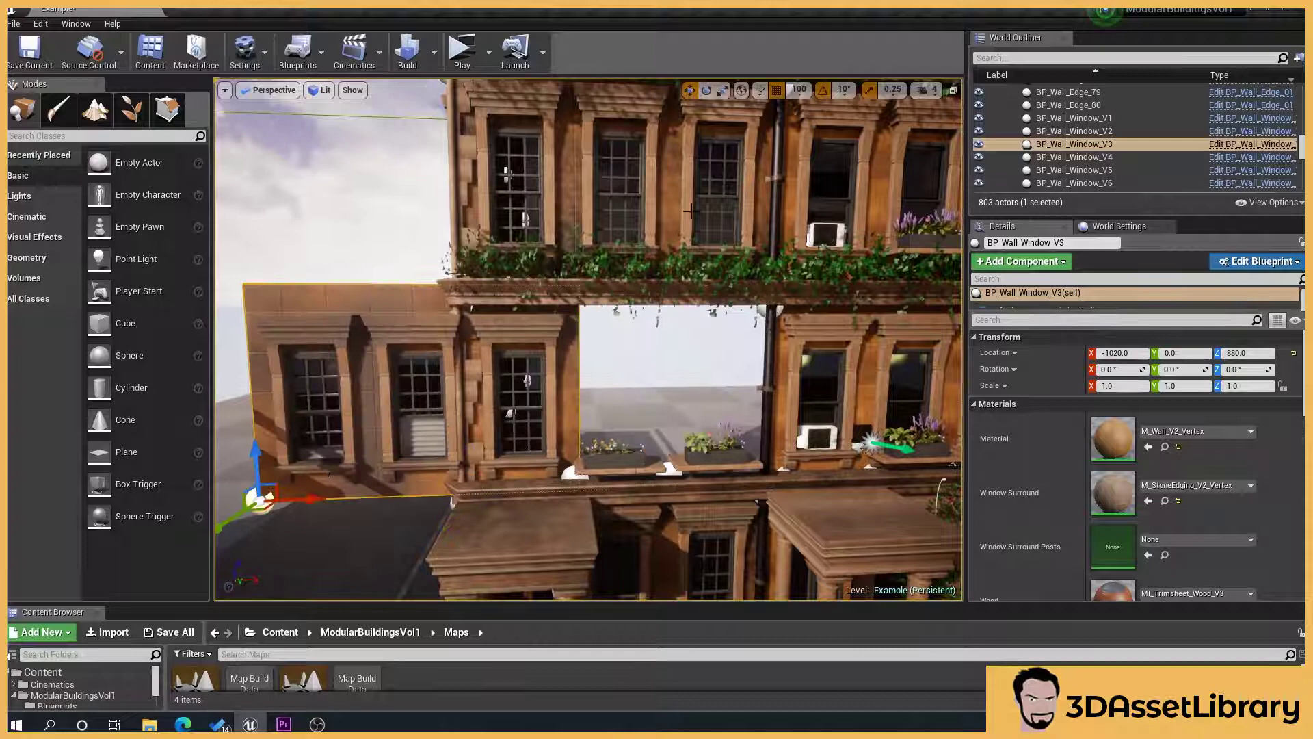
{"action": "right_click_drag", "start_coordinate": [691, 211], "coordinate": [678, 387]}
{"action": "key", "text": "ctrl+z"}
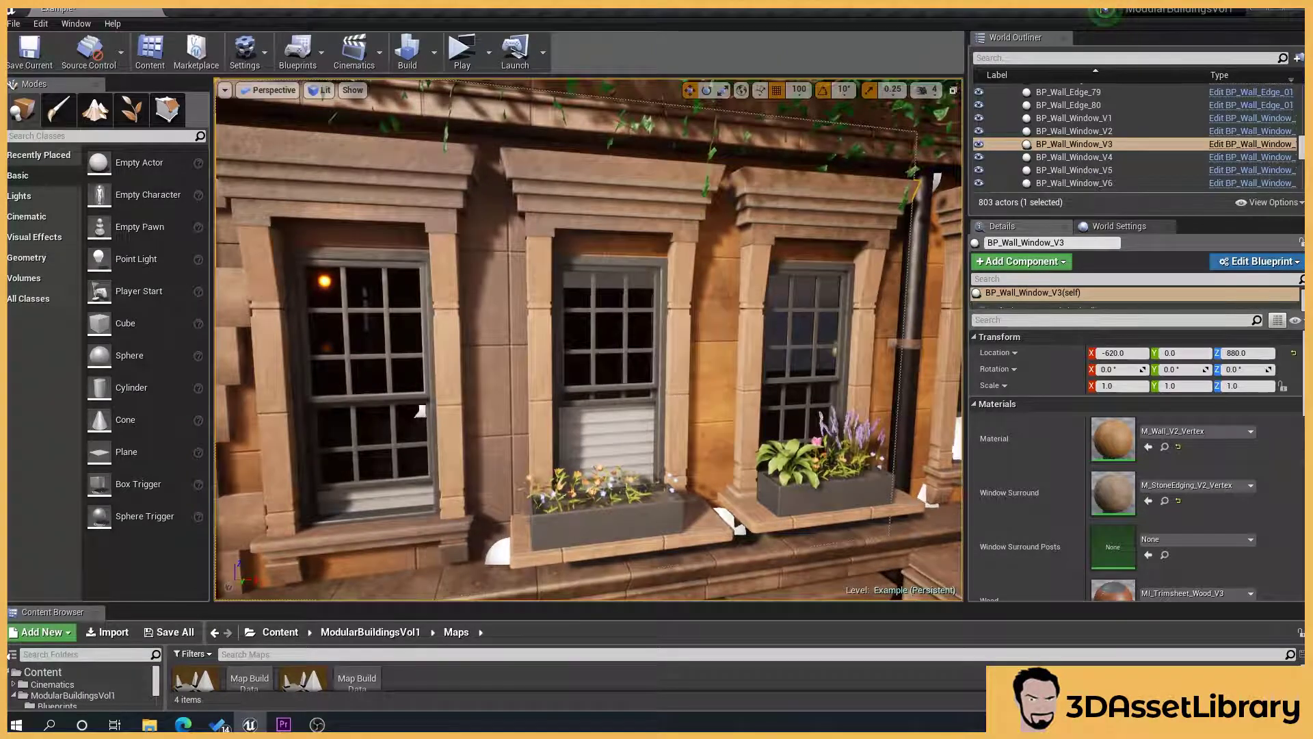
Examine the wall section's material slots, blind color and window mesh settings alongside its windows
{"action": "left_click_drag", "start_coordinate": [545, 371], "coordinate": [540, 389]}
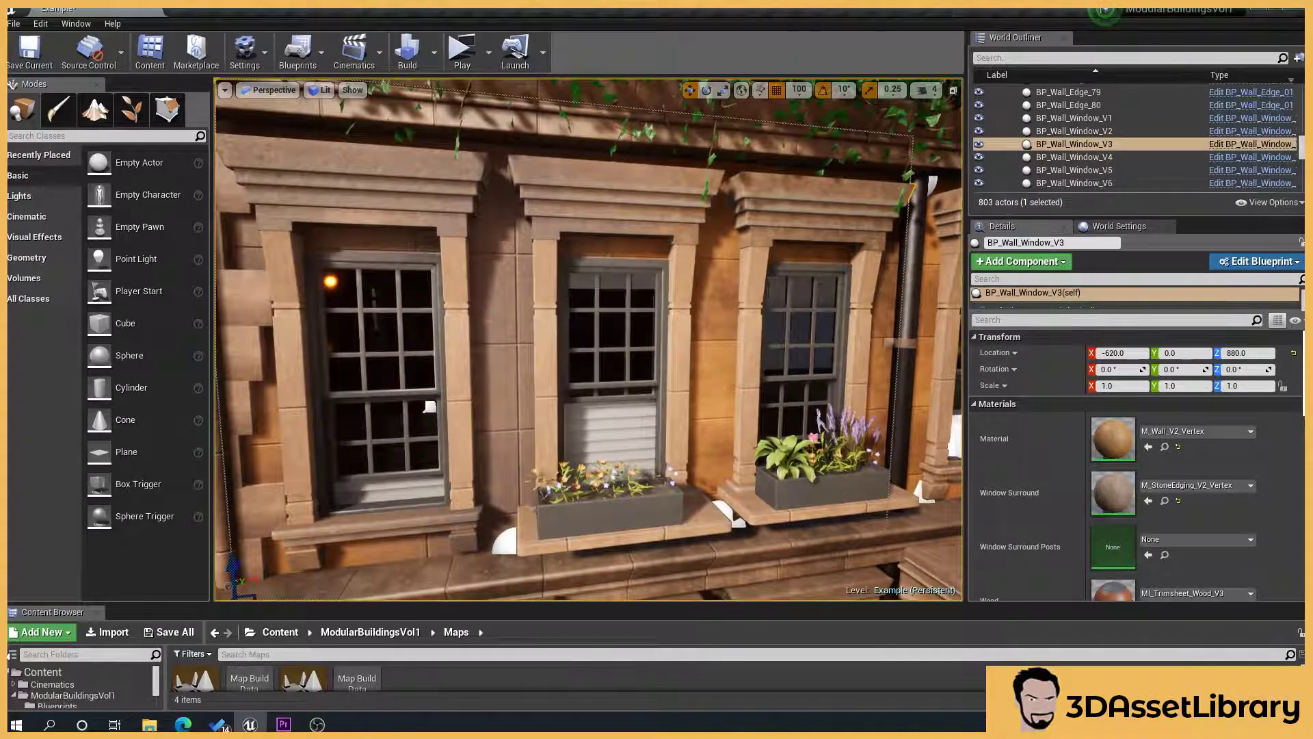
{"action": "scroll", "coordinate": [1037, 392], "scroll_direction": "down", "scroll_amount": 1}
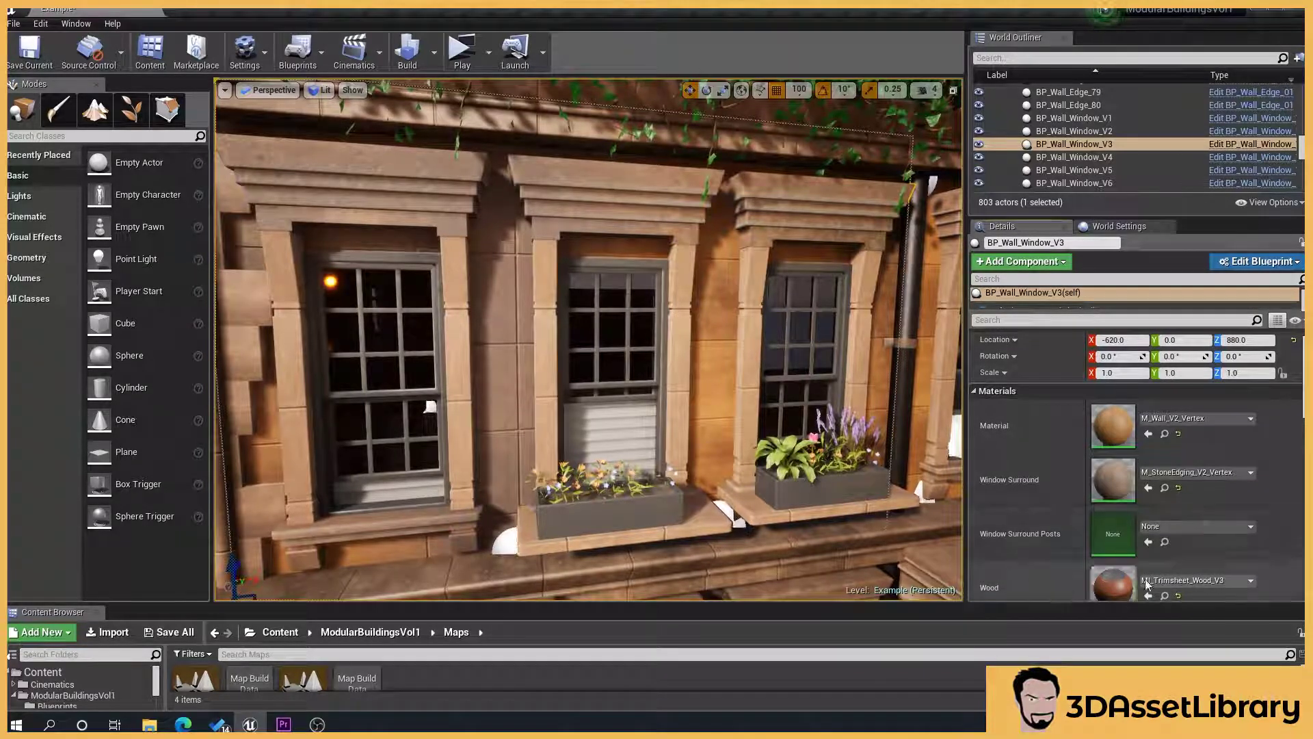
{"action": "scroll", "coordinate": [982, 360], "scroll_direction": "down", "scroll_amount": 6}
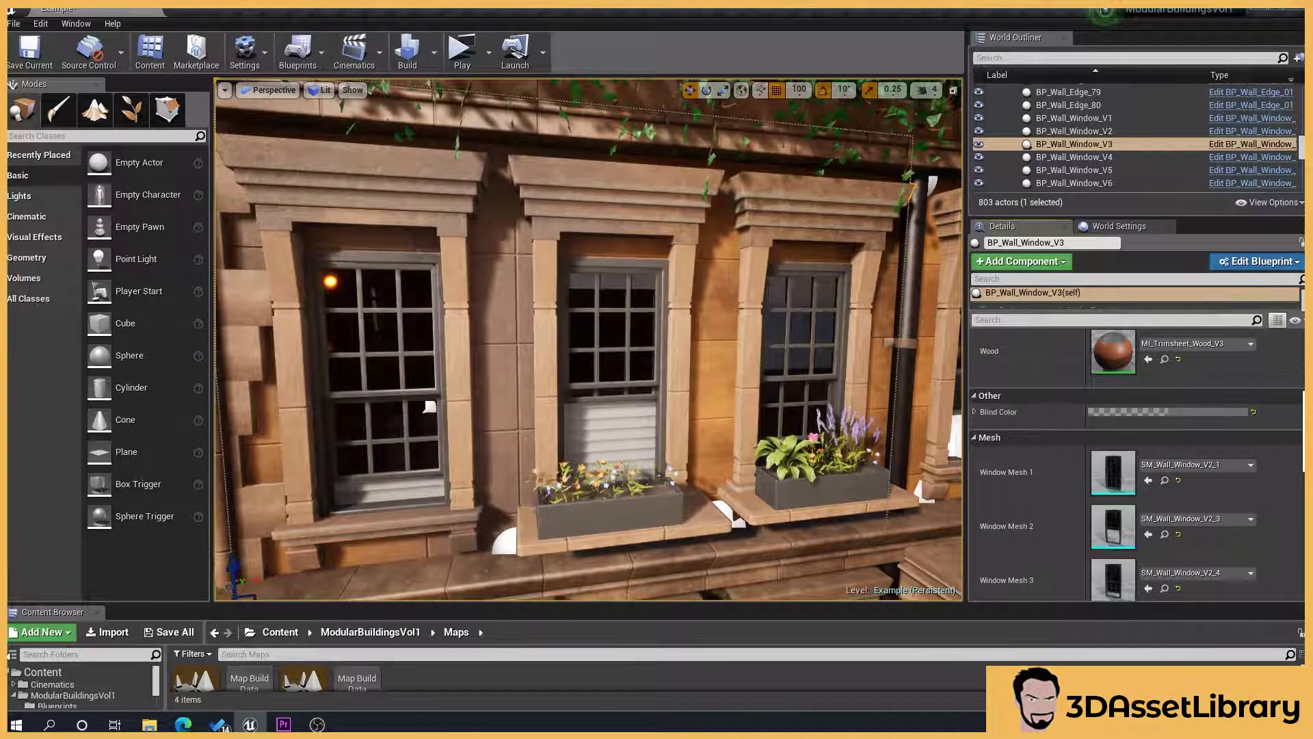
{"action": "scroll", "coordinate": [1016, 410], "scroll_direction": "down", "scroll_amount": 3}
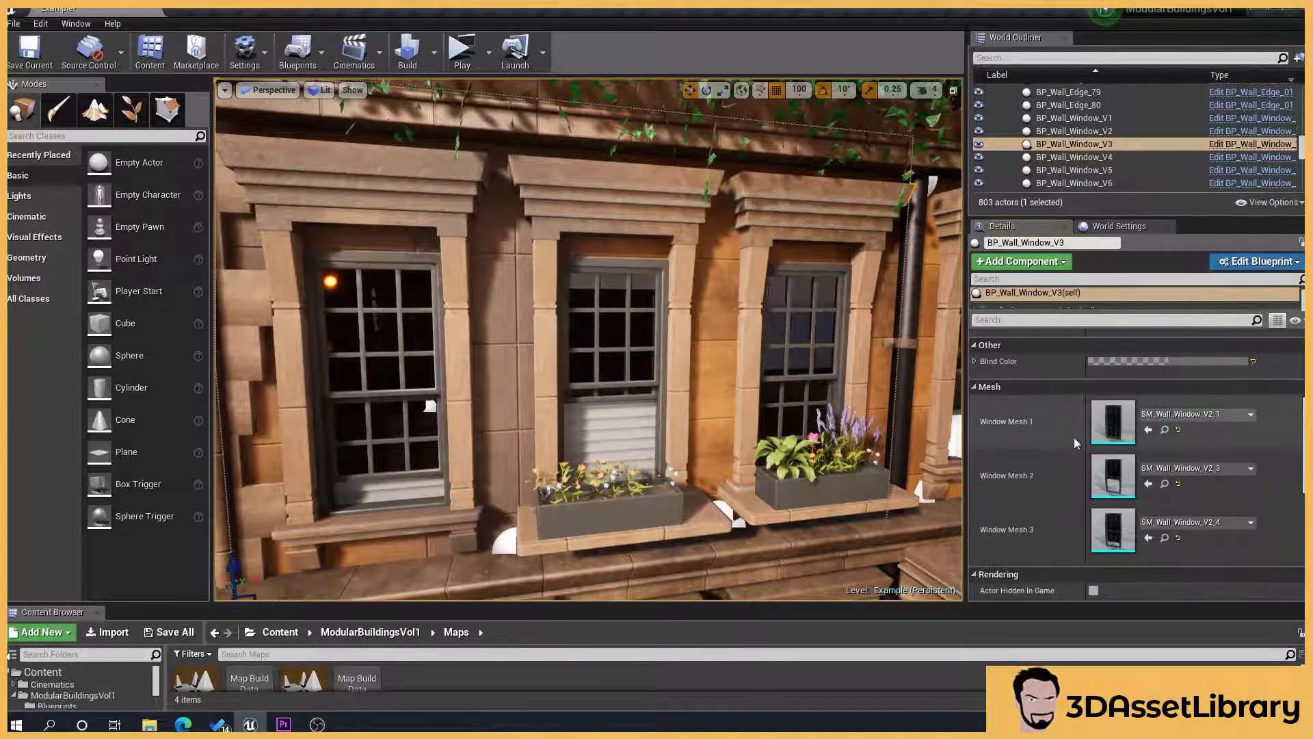
{"action": "scroll", "coordinate": [1012, 460], "scroll_direction": "up", "scroll_amount": 10}
{"action": "scroll", "coordinate": [1137, 460], "scroll_direction": "up", "scroll_amount": 1}
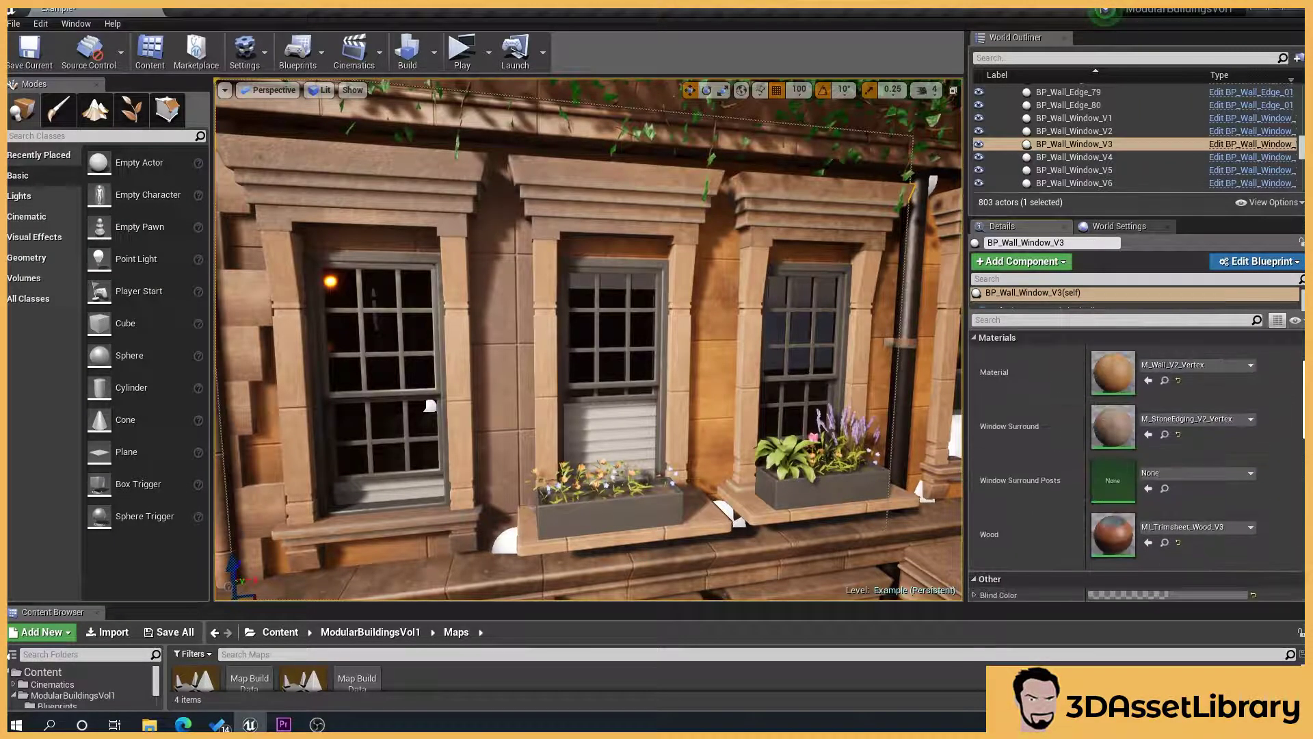
{"action": "right_click_drag", "start_coordinate": [624, 399], "coordinate": [564, 400]}
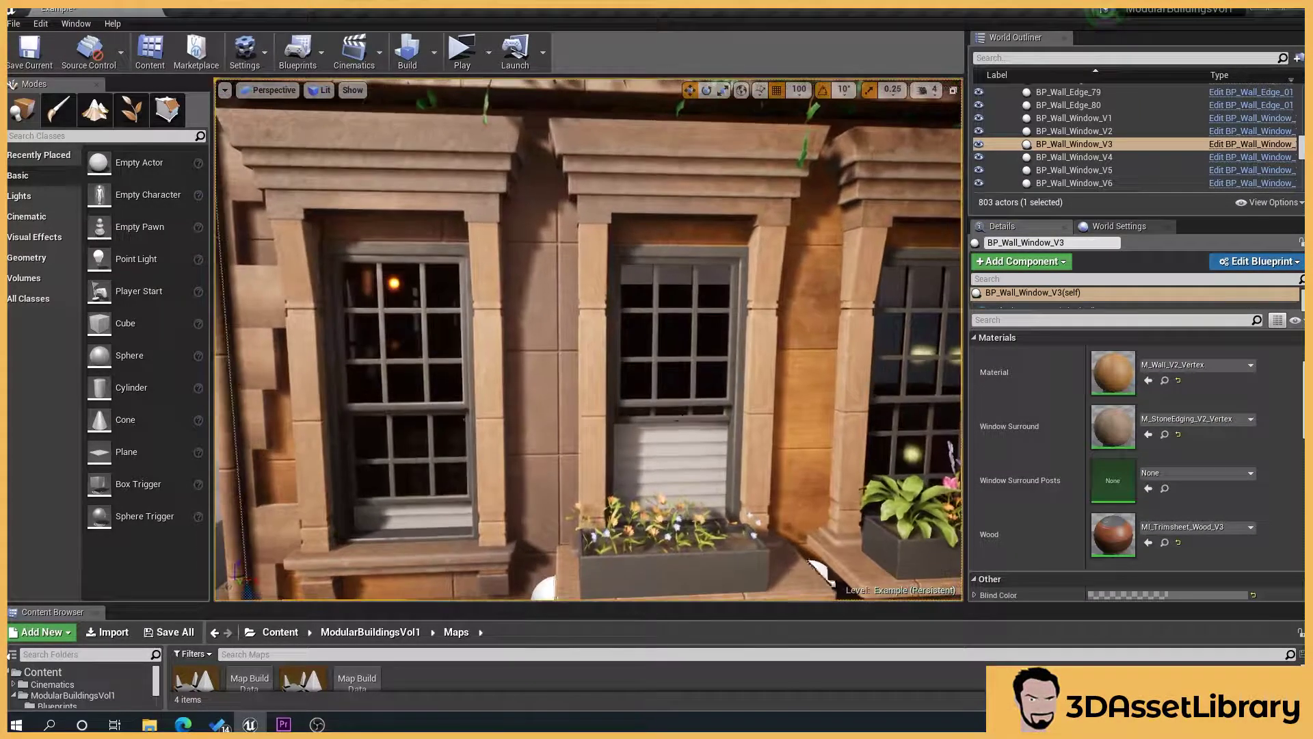
Set the Blind Color of the BP_Wall_Window_V3 section to green
{"action": "left_click_drag", "start_coordinate": [1302, 359], "coordinate": [1304, 379]}
{"action": "scroll", "coordinate": [1190, 472], "scroll_direction": "down", "scroll_amount": 2}
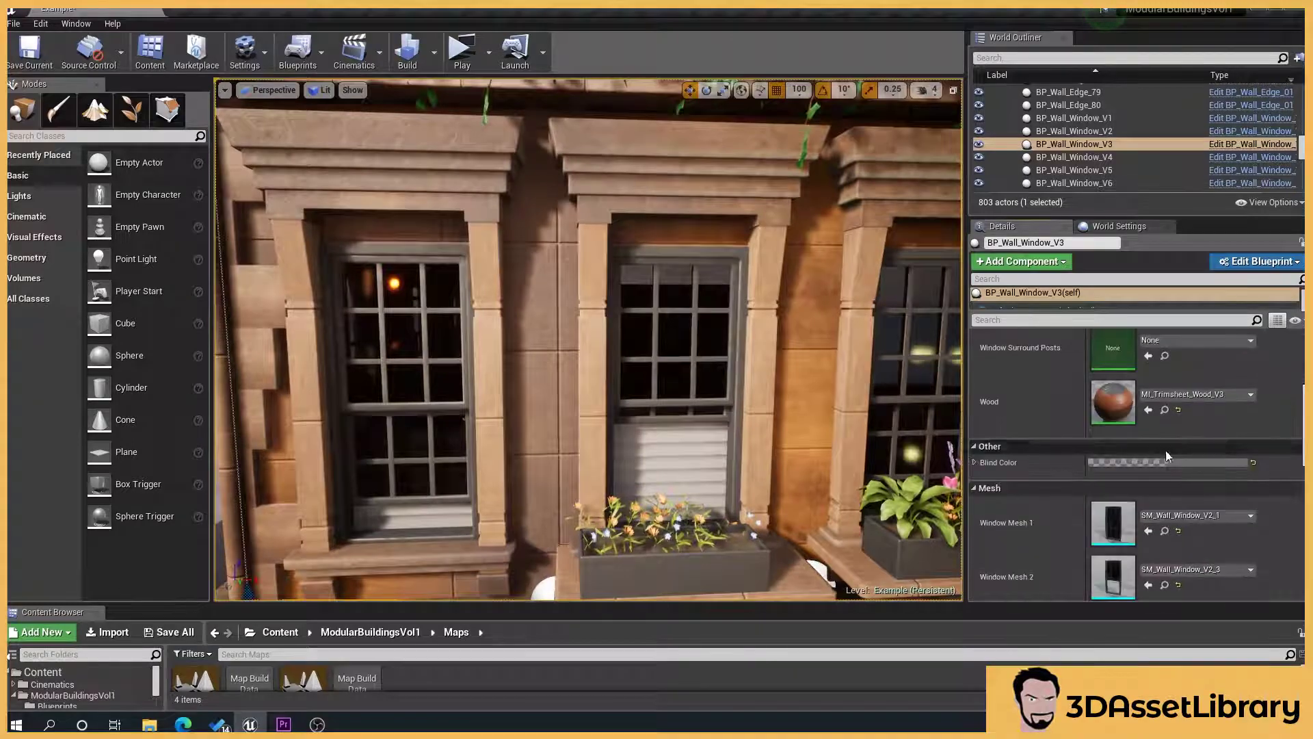
{"action": "left_click", "coordinate": [1203, 462]}
{"action": "left_click_drag", "start_coordinate": [1029, 438], "coordinate": [985, 515]}
{"action": "left_click", "coordinate": [1183, 353]}
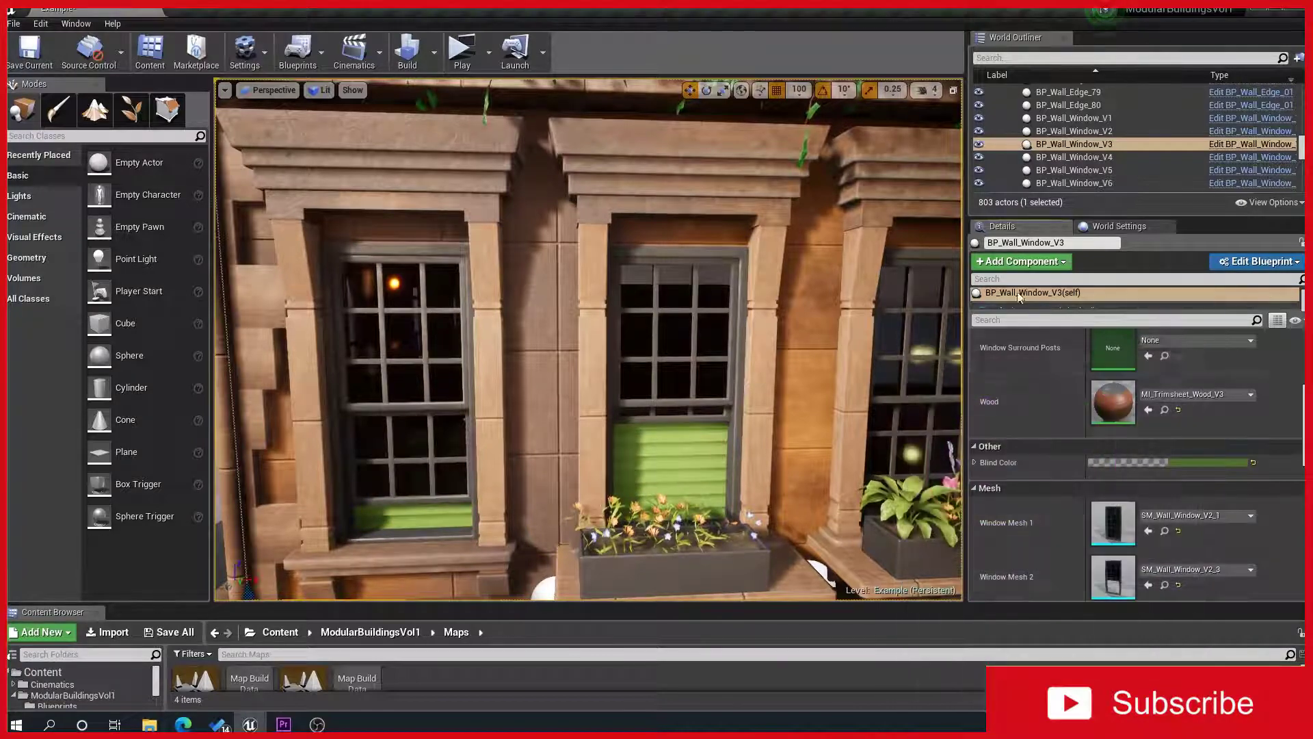
Filter the Wood slot's materials by "wood" and assign MI_Trimsheet_Wood_V2 to the window frames
{"action": "left_click_drag", "start_coordinate": [1302, 420], "coordinate": [1301, 436]}
{"action": "scroll", "coordinate": [1203, 479], "scroll_direction": "up", "scroll_amount": 3}
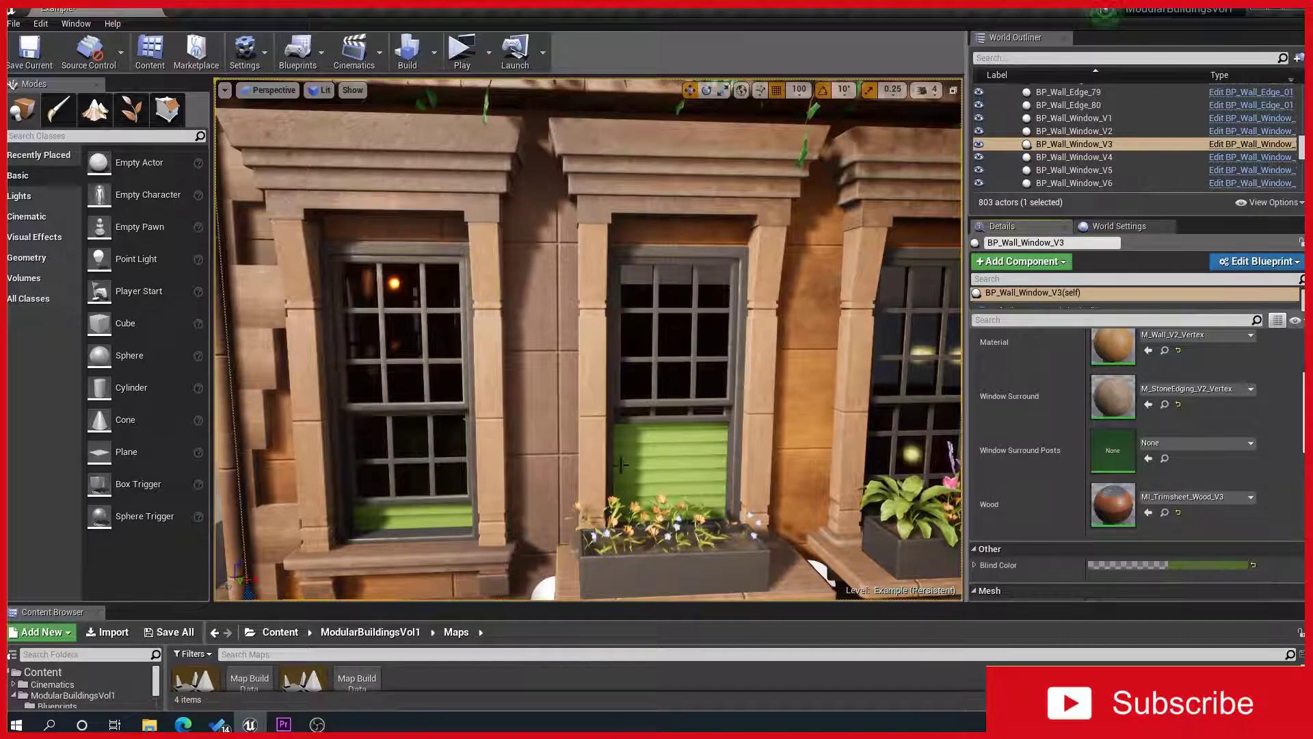
{"action": "left_click", "coordinate": [1194, 497]}
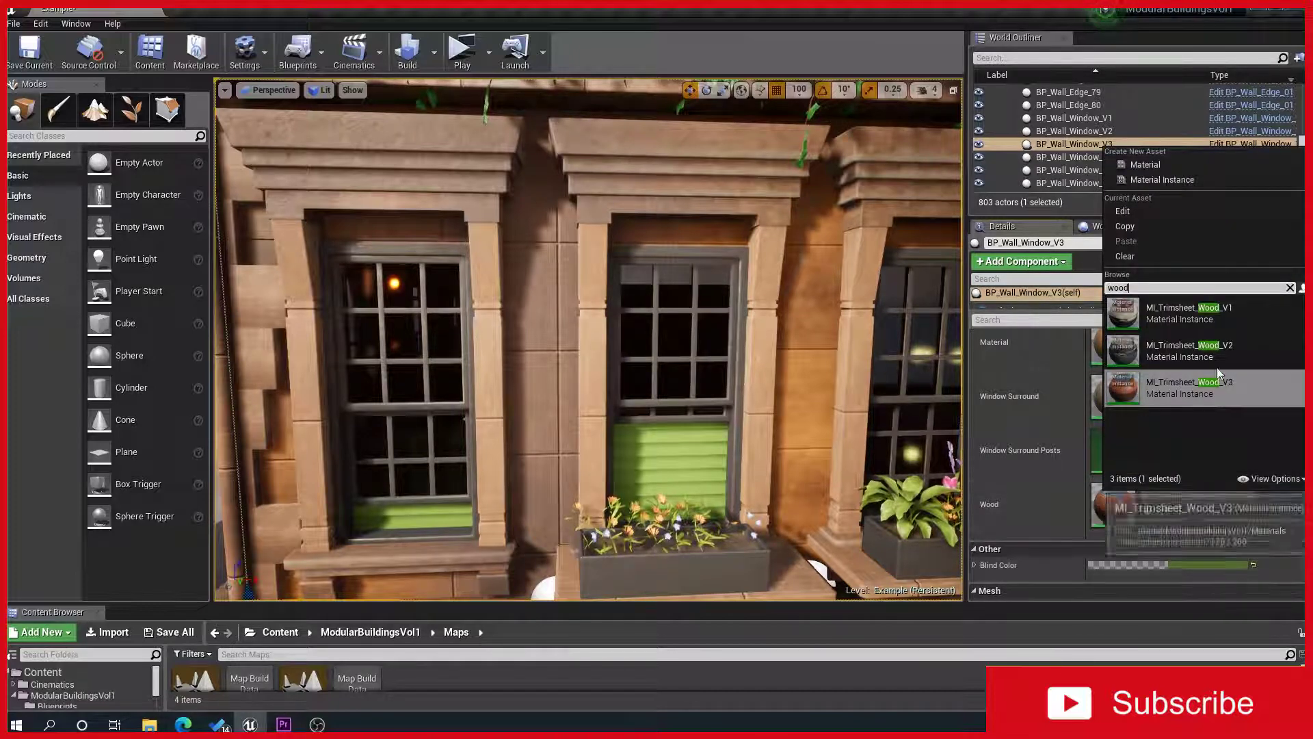
{"action": "left_click", "coordinate": [1226, 353]}
Change the window frames' Wood material to MI_Trimsheet_Wood_V1
{"action": "left_click", "coordinate": [1193, 497]}
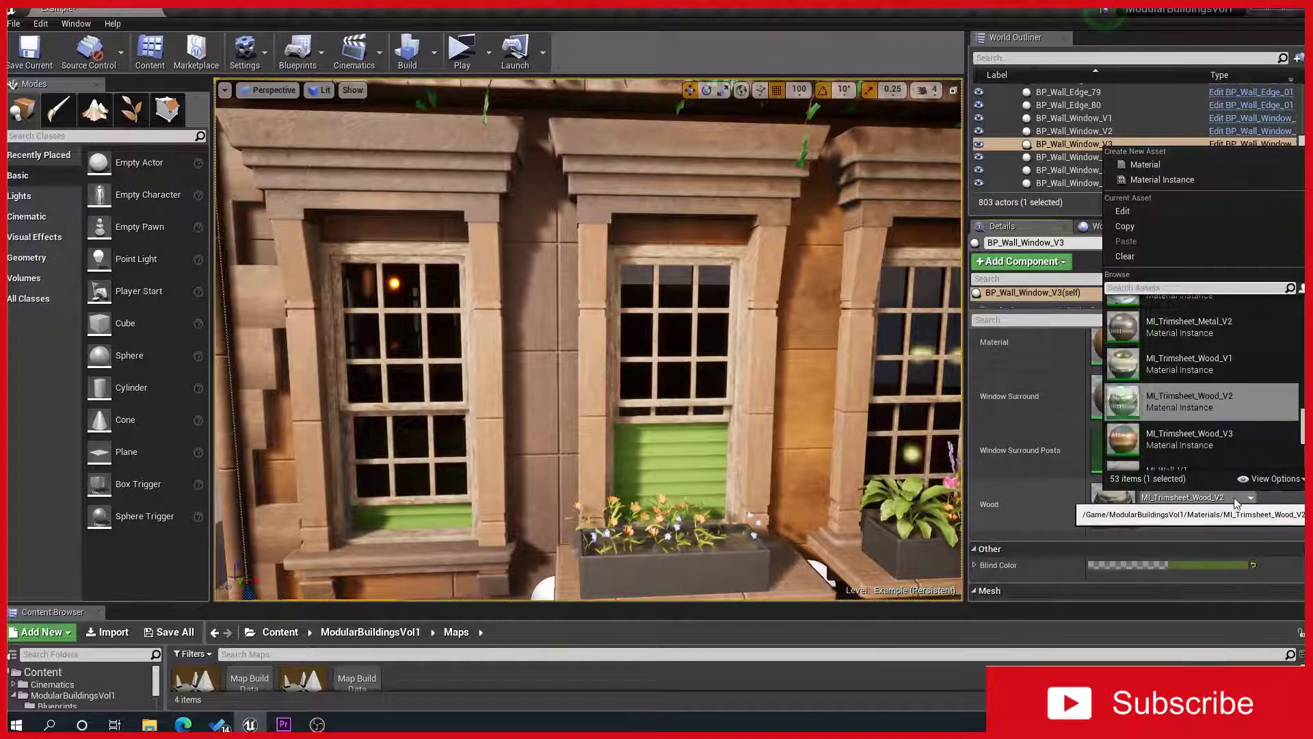
{"action": "left_click", "coordinate": [1209, 364]}
{"action": "left_click", "coordinate": [1178, 501]}
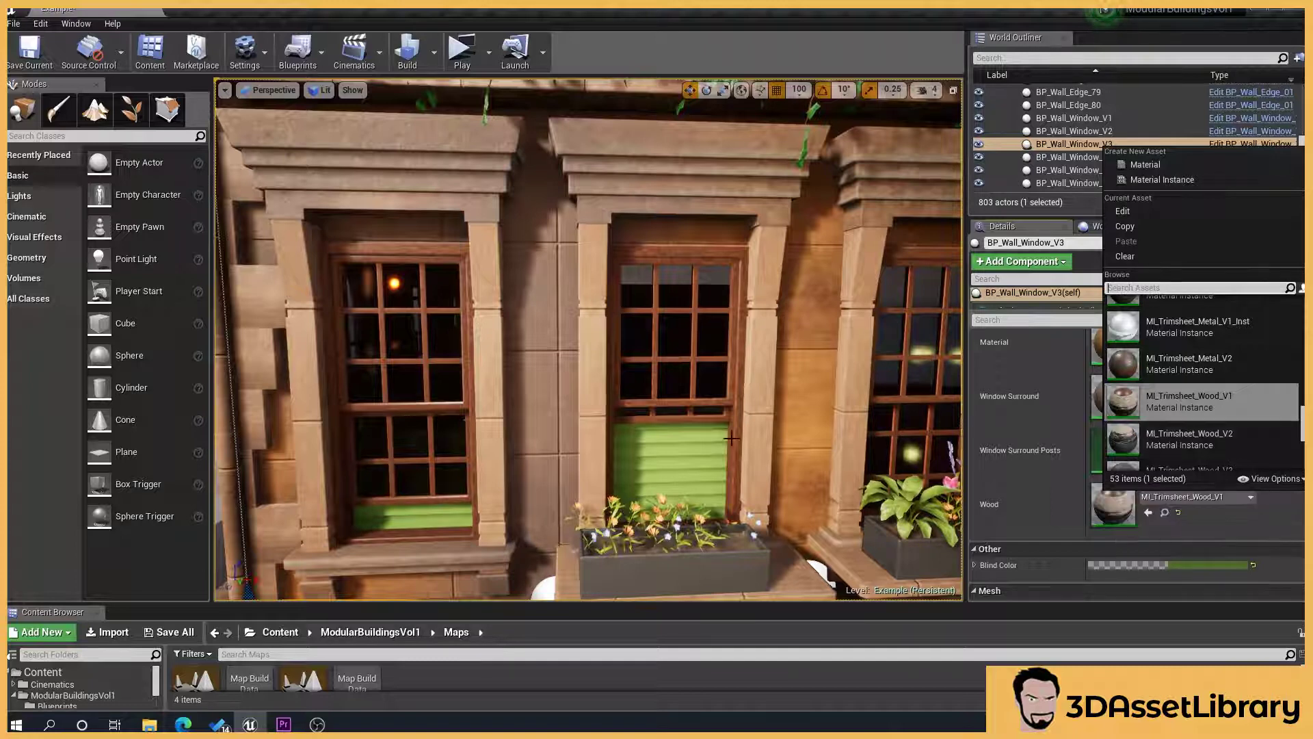
{"action": "left_click", "coordinate": [794, 334]}
Filter the Window Surround materials by "stoneEdging" and assign M_StoneEdging_V4_Vertex
{"action": "scroll", "coordinate": [1225, 443], "scroll_direction": "up", "scroll_amount": 1}
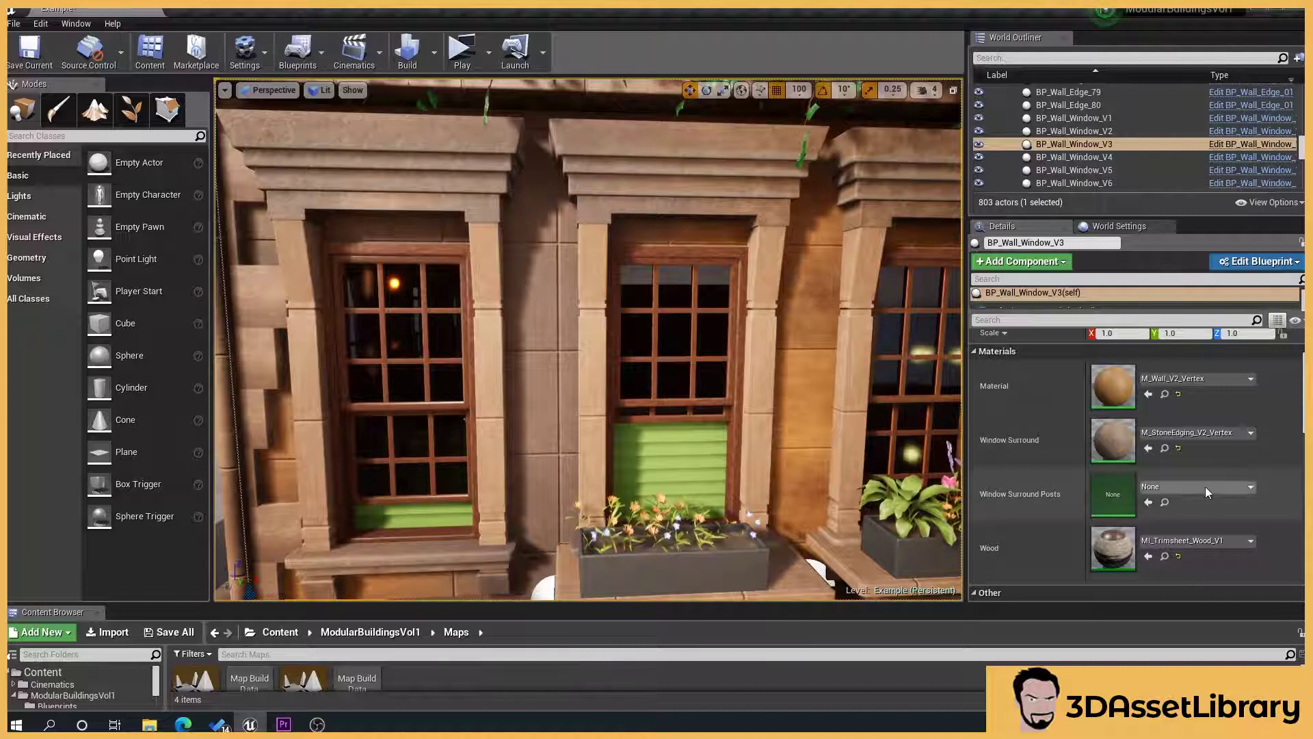
{"action": "left_click", "coordinate": [1200, 436]}
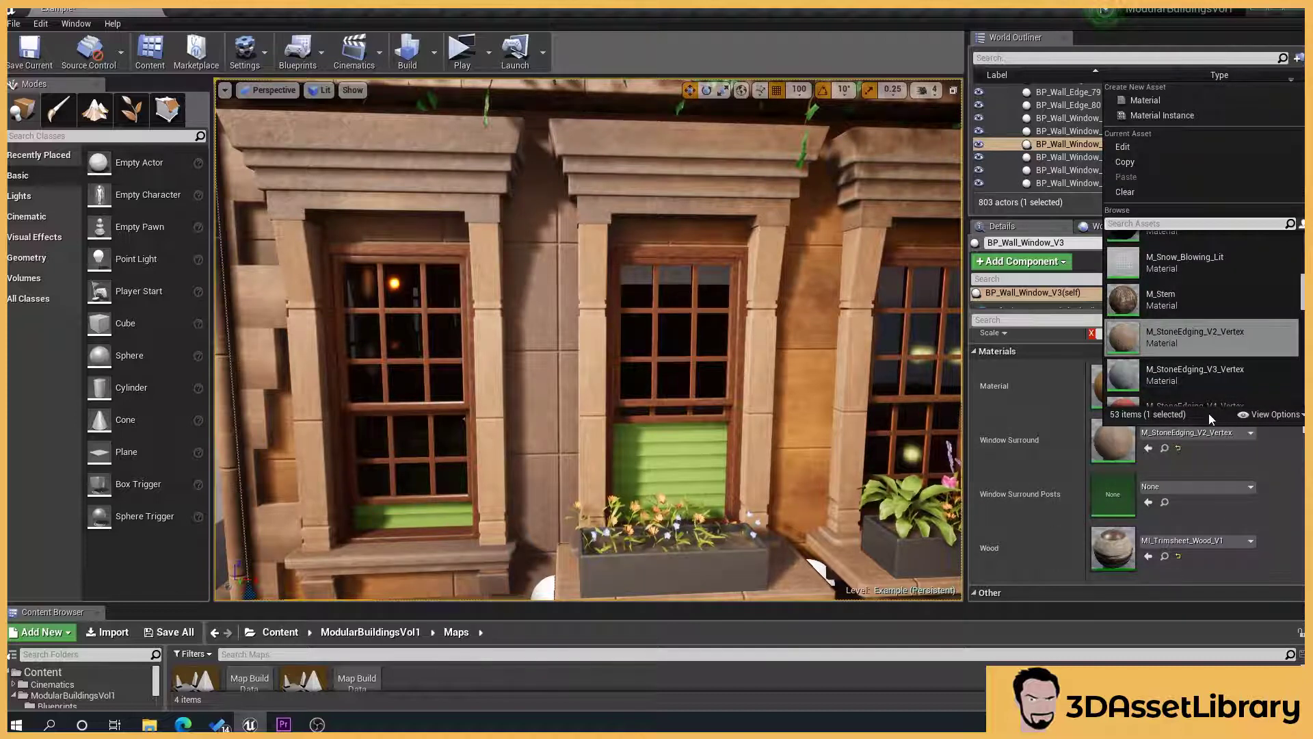
{"action": "type", "text": "stoneedge"}
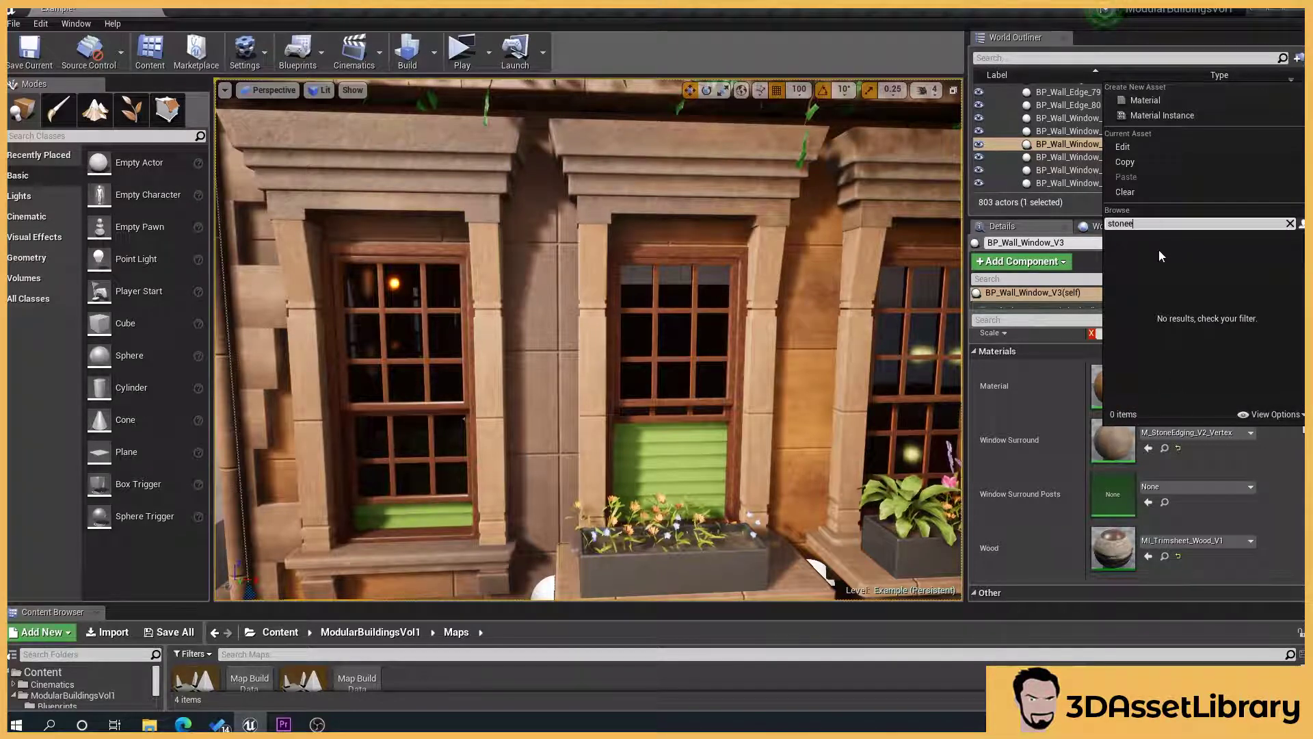
{"action": "key", "text": "BackSpace"}
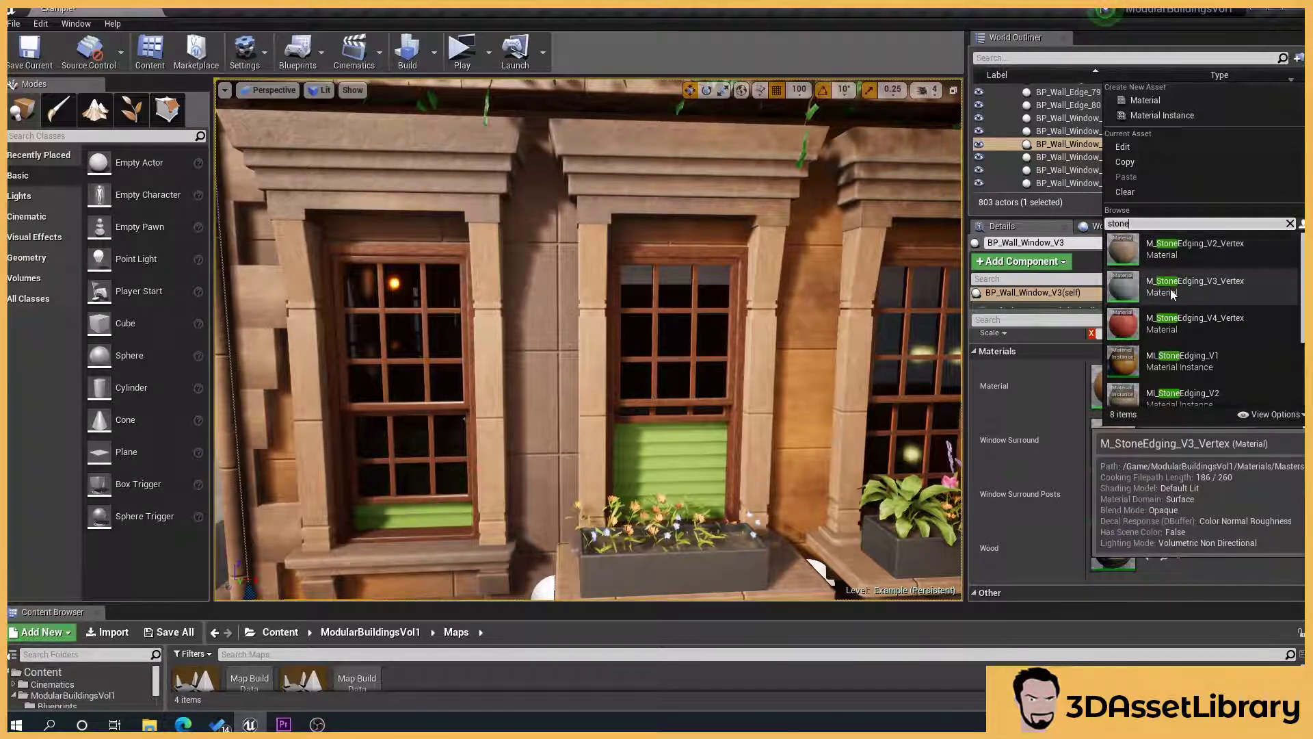
{"action": "type", "text": "Edging"}
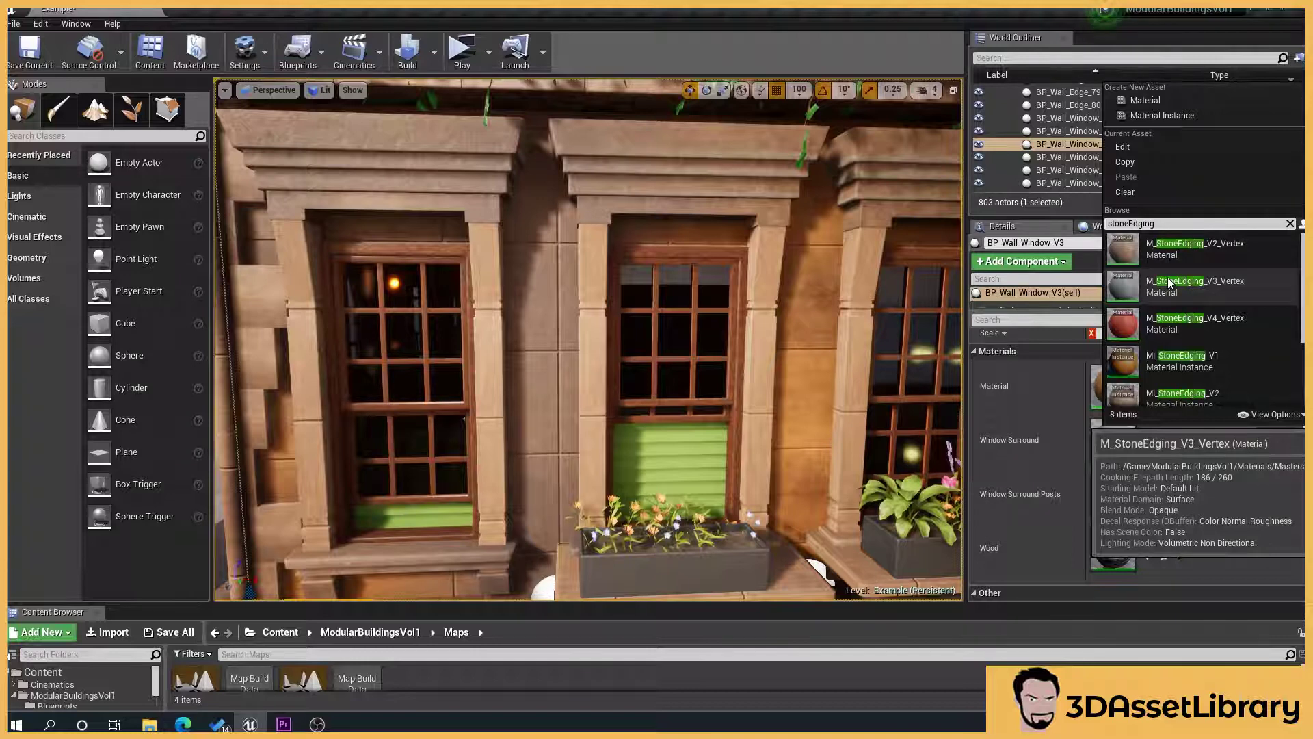
{"action": "left_click", "coordinate": [1235, 340]}
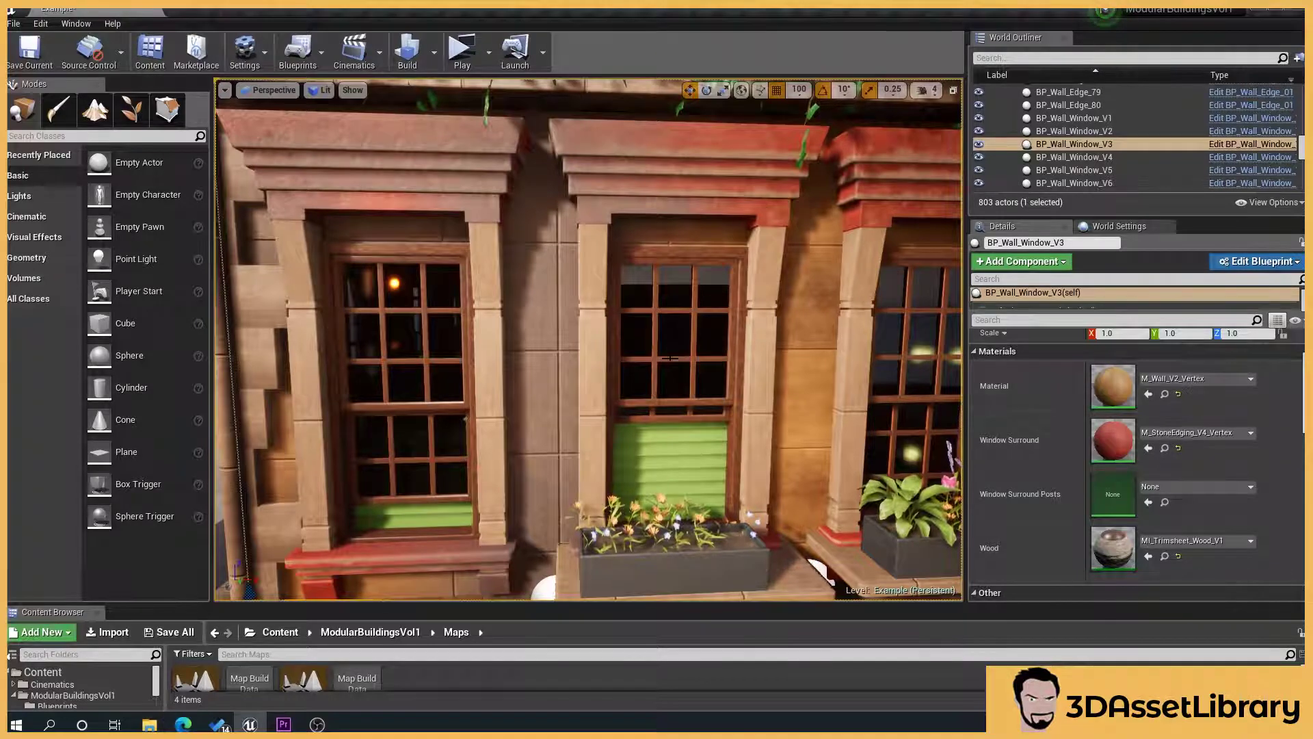
Set the wall section's main Material to M_Wall_V3_Vertex
{"action": "scroll", "coordinate": [802, 347], "scroll_direction": "down", "scroll_amount": 2}
{"action": "left_click", "coordinate": [1191, 378]}
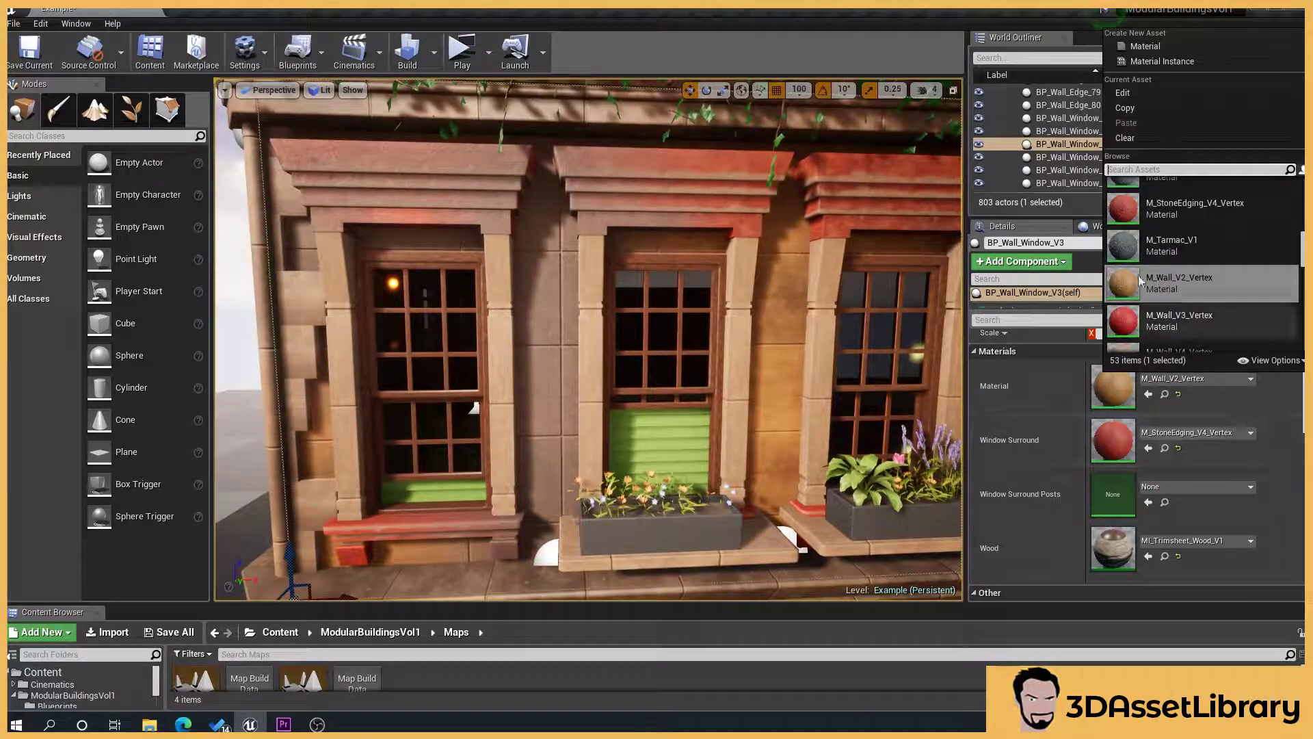
{"action": "left_click", "coordinate": [1177, 313]}
{"action": "left_click_drag", "start_coordinate": [552, 315], "coordinate": [561, 356]}
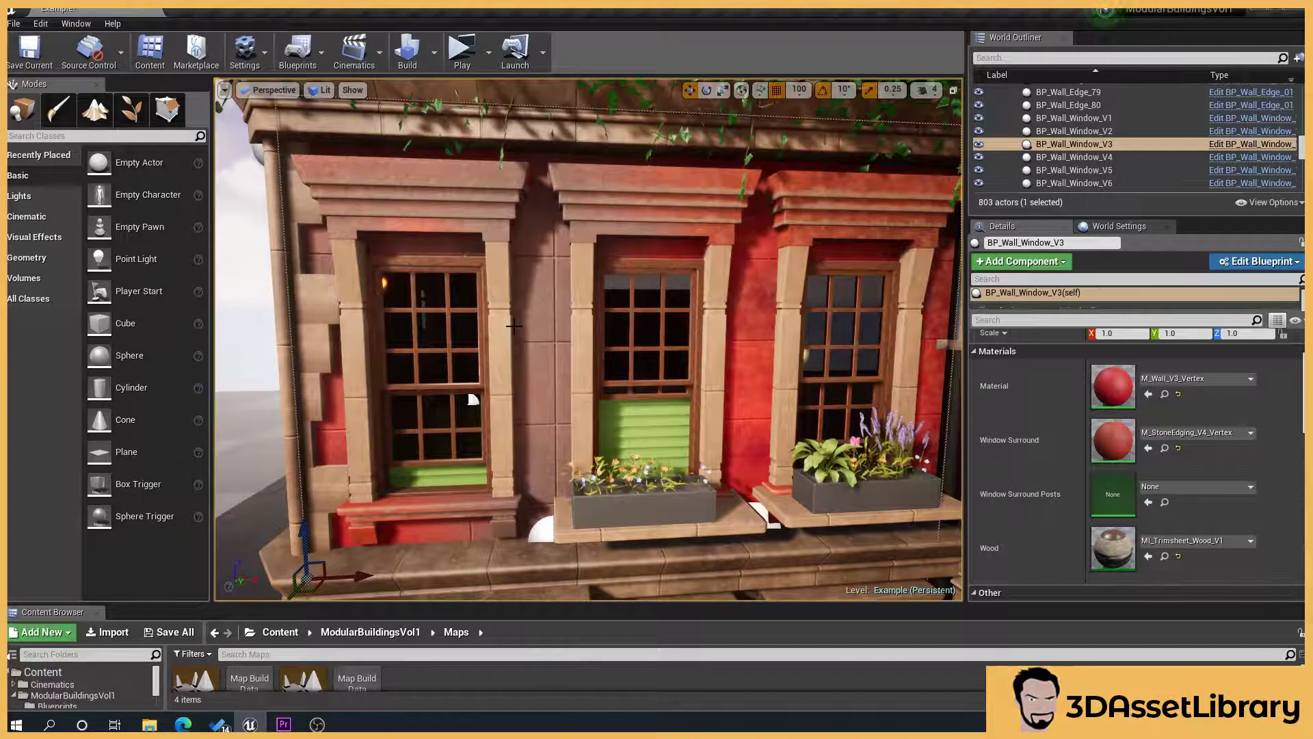
Filter the Window Surround Posts materials by "wall" and assign MI_Wall_V1
{"action": "left_click", "coordinate": [1197, 486]}
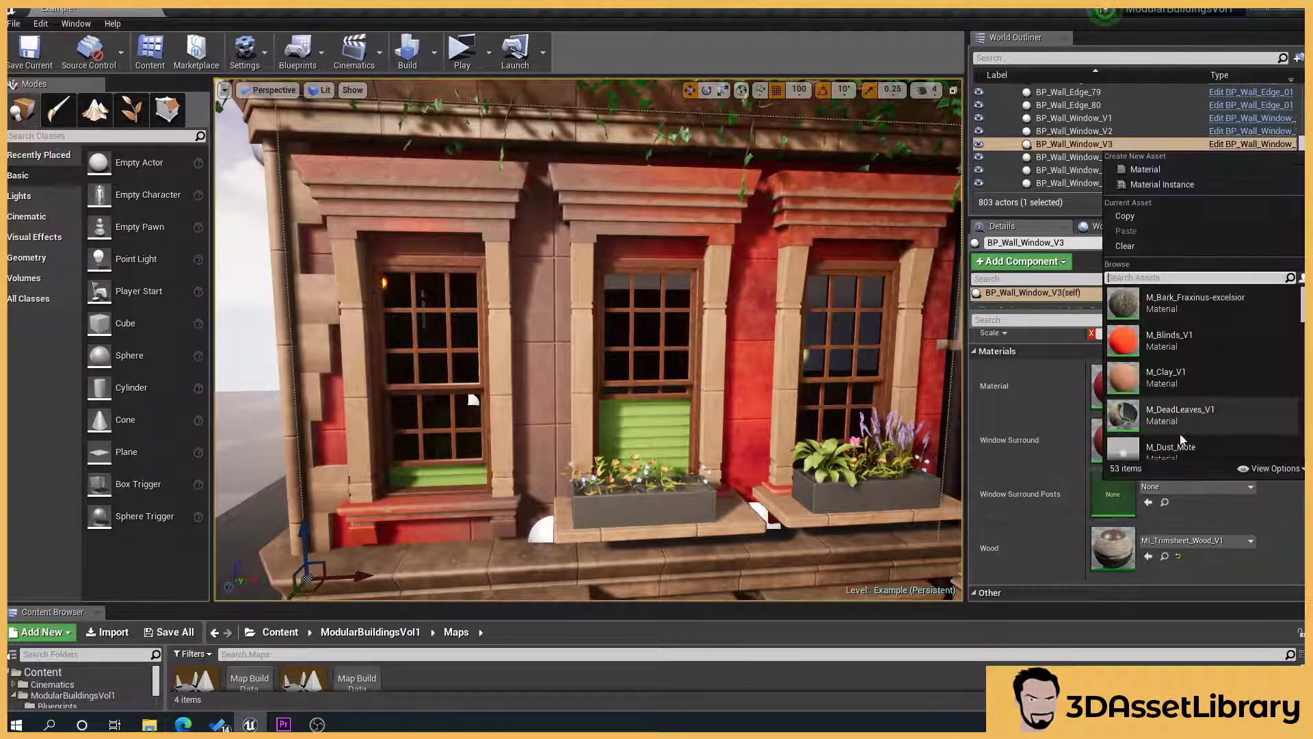
{"action": "type", "text": "wall"}
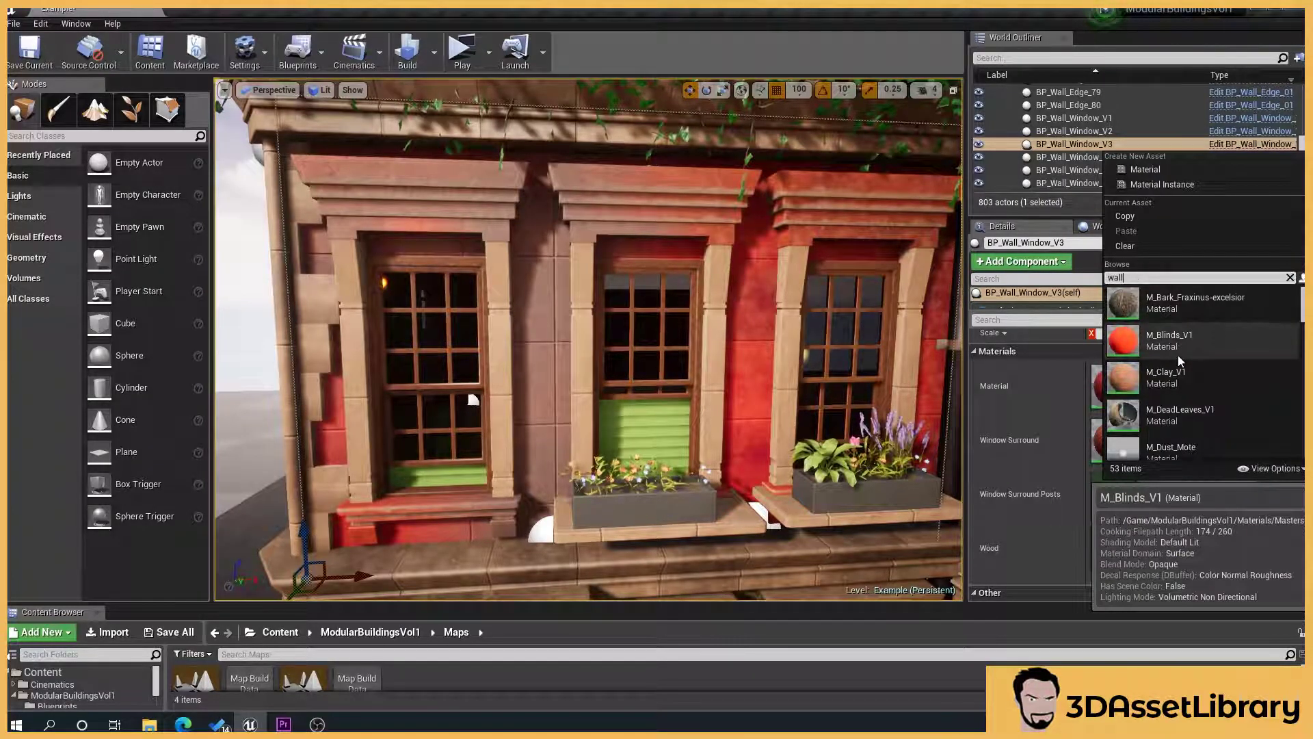
{"action": "scroll", "coordinate": [1220, 360], "scroll_direction": "down", "scroll_amount": 2}
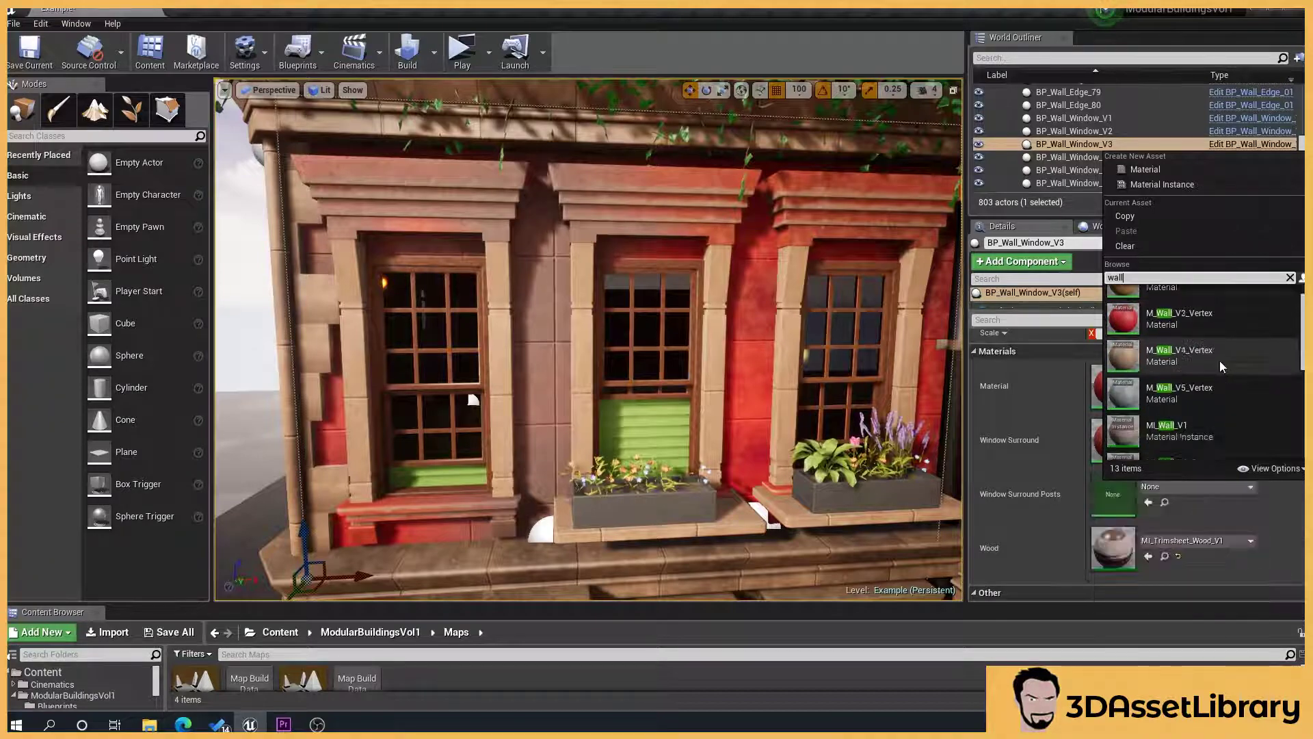
{"action": "left_click", "coordinate": [1224, 373]}
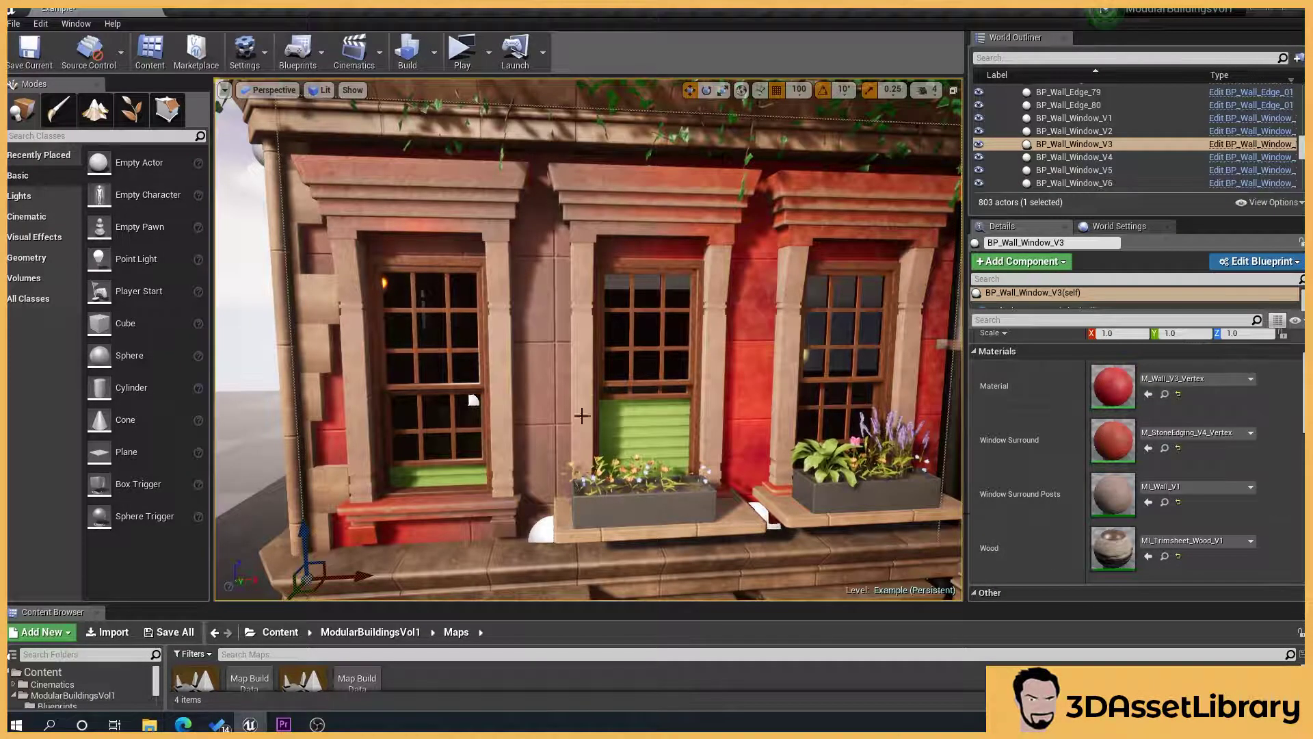
Change the Window Surround Posts material to MI_Wall_V2 and check the posts on the facade
{"action": "left_click", "coordinate": [1212, 486]}
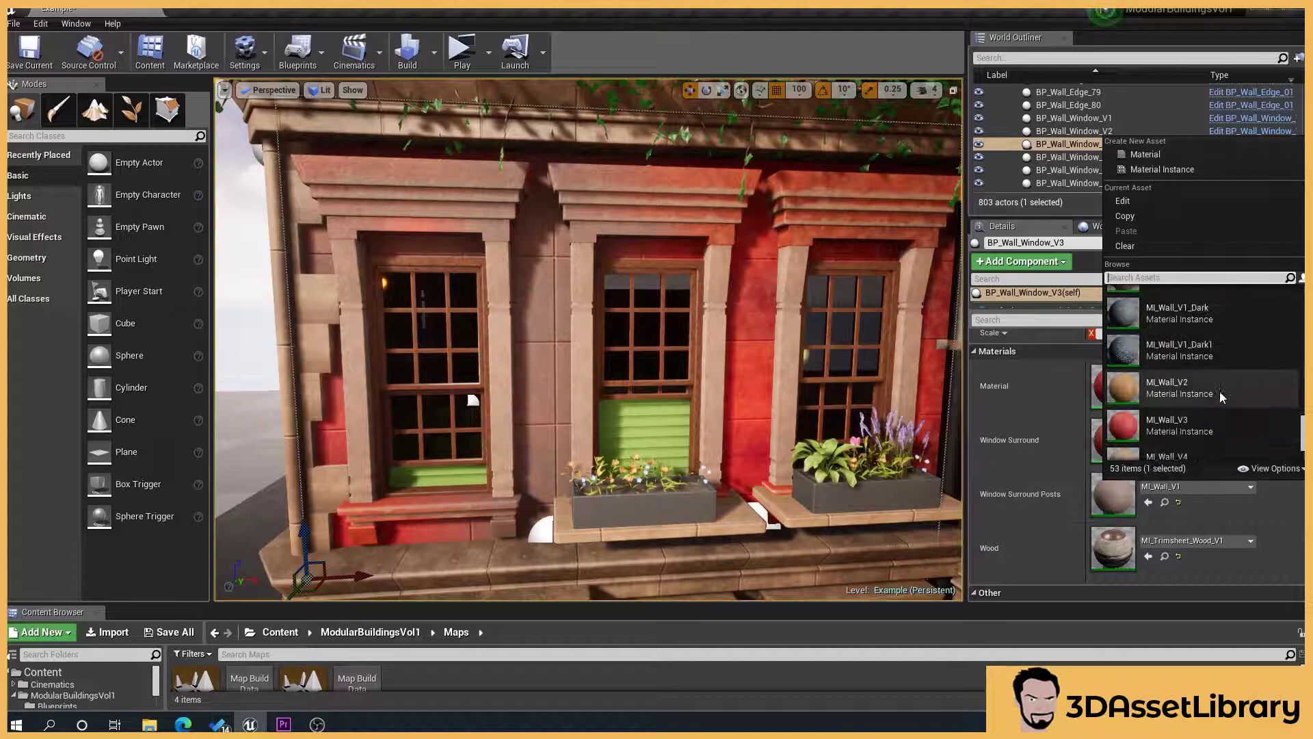
{"action": "left_click", "coordinate": [1221, 397]}
{"action": "scroll", "coordinate": [601, 471], "scroll_direction": "up", "scroll_amount": 3}
{"action": "left_click_drag", "start_coordinate": [769, 396], "coordinate": [739, 479]}
{"action": "left_click_drag", "start_coordinate": [683, 438], "coordinate": [662, 376]}
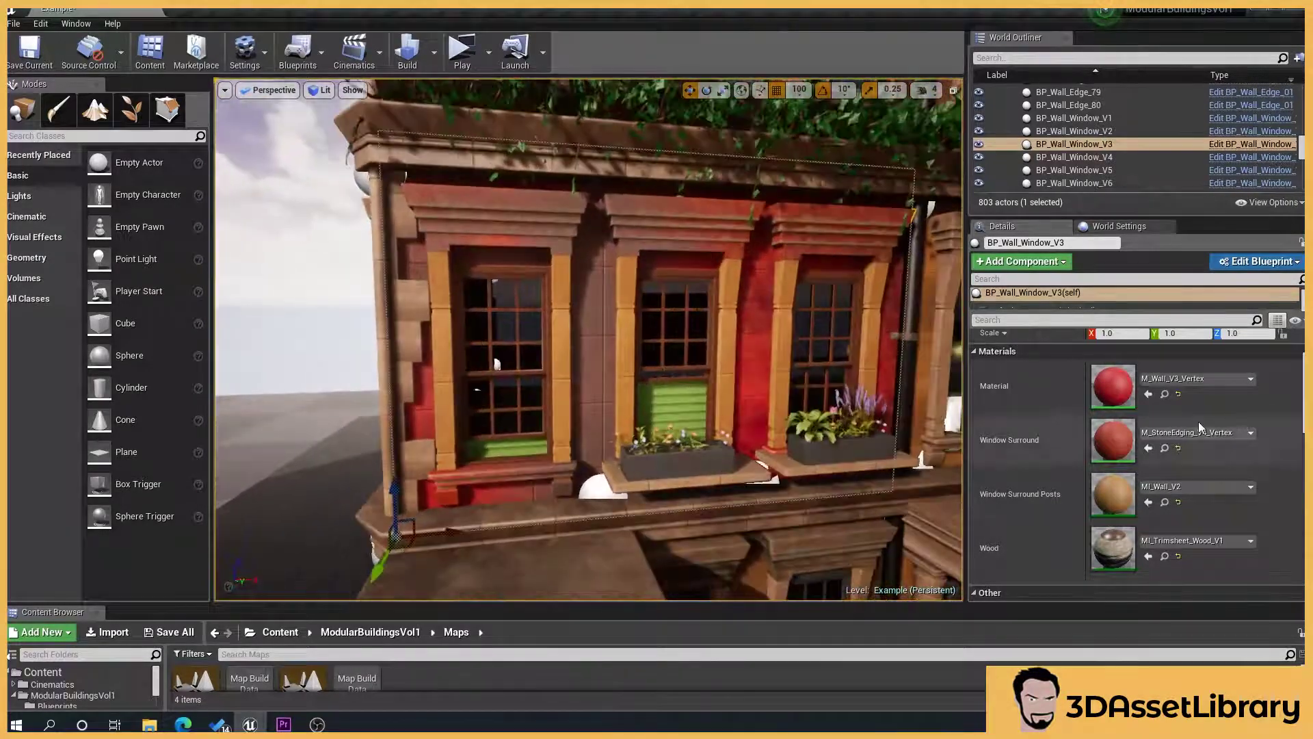
Filter the meshes available for Window Mesh 1 by "window" and look through the wall window variants
{"action": "scroll", "coordinate": [1232, 422], "scroll_direction": "down", "scroll_amount": 6}
{"action": "scroll", "coordinate": [580, 429], "scroll_direction": "down", "scroll_amount": 2}
{"action": "scroll", "coordinate": [580, 430], "scroll_direction": "down", "scroll_amount": 1}
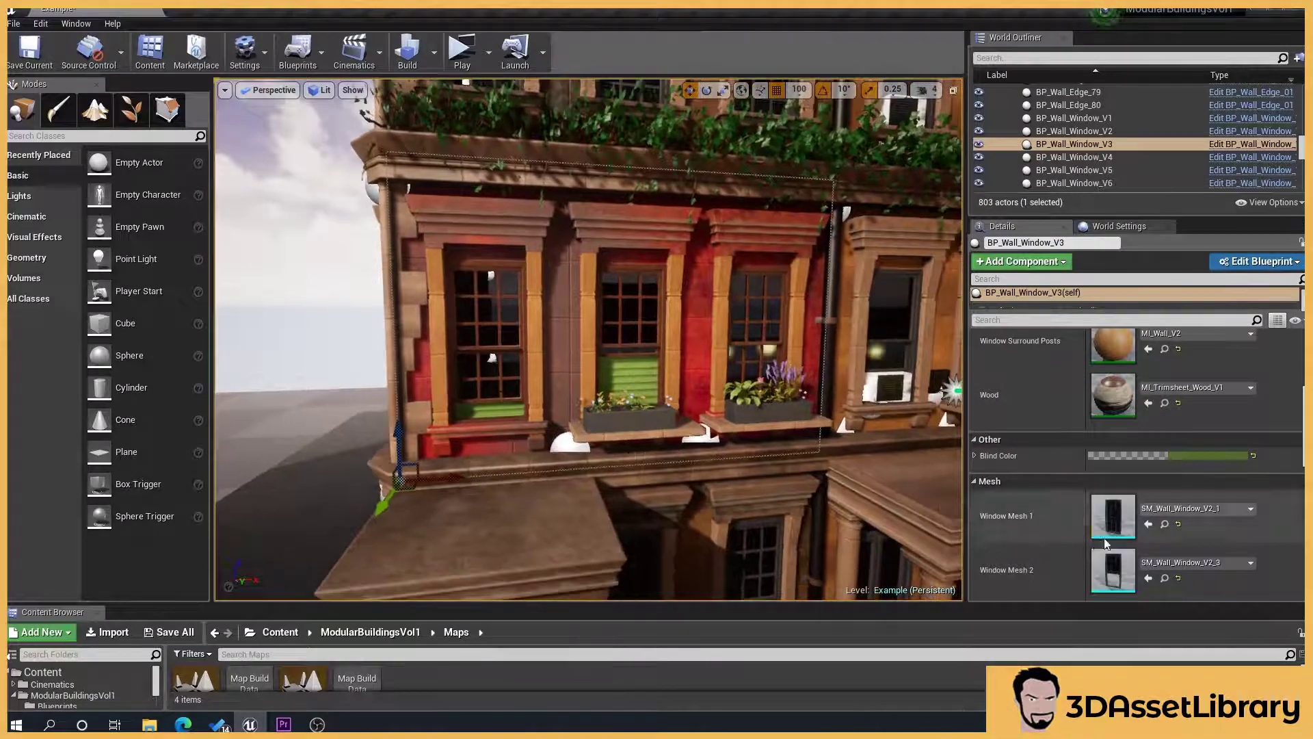
{"action": "scroll", "coordinate": [1197, 517], "scroll_direction": "down", "scroll_amount": 4}
{"action": "scroll", "coordinate": [580, 429], "scroll_direction": "up", "scroll_amount": 4}
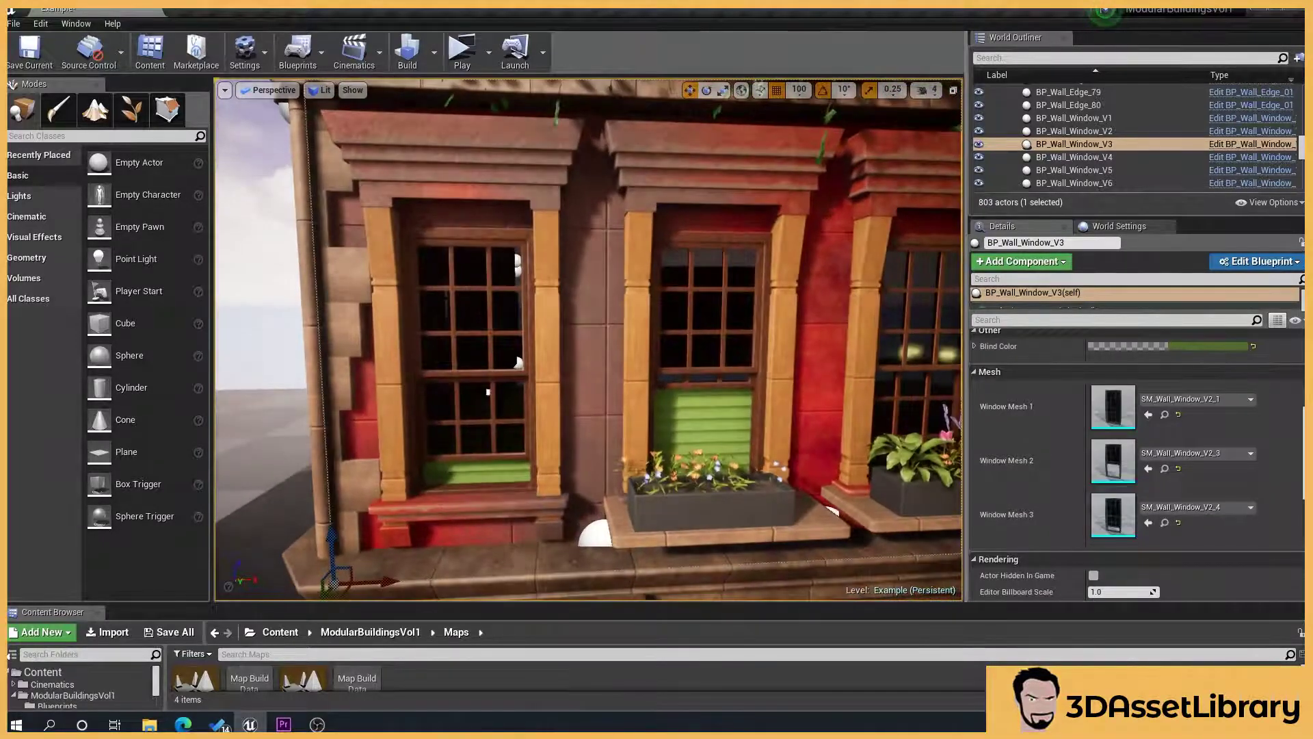
{"action": "scroll", "coordinate": [487, 391], "scroll_direction": "up", "scroll_amount": 2}
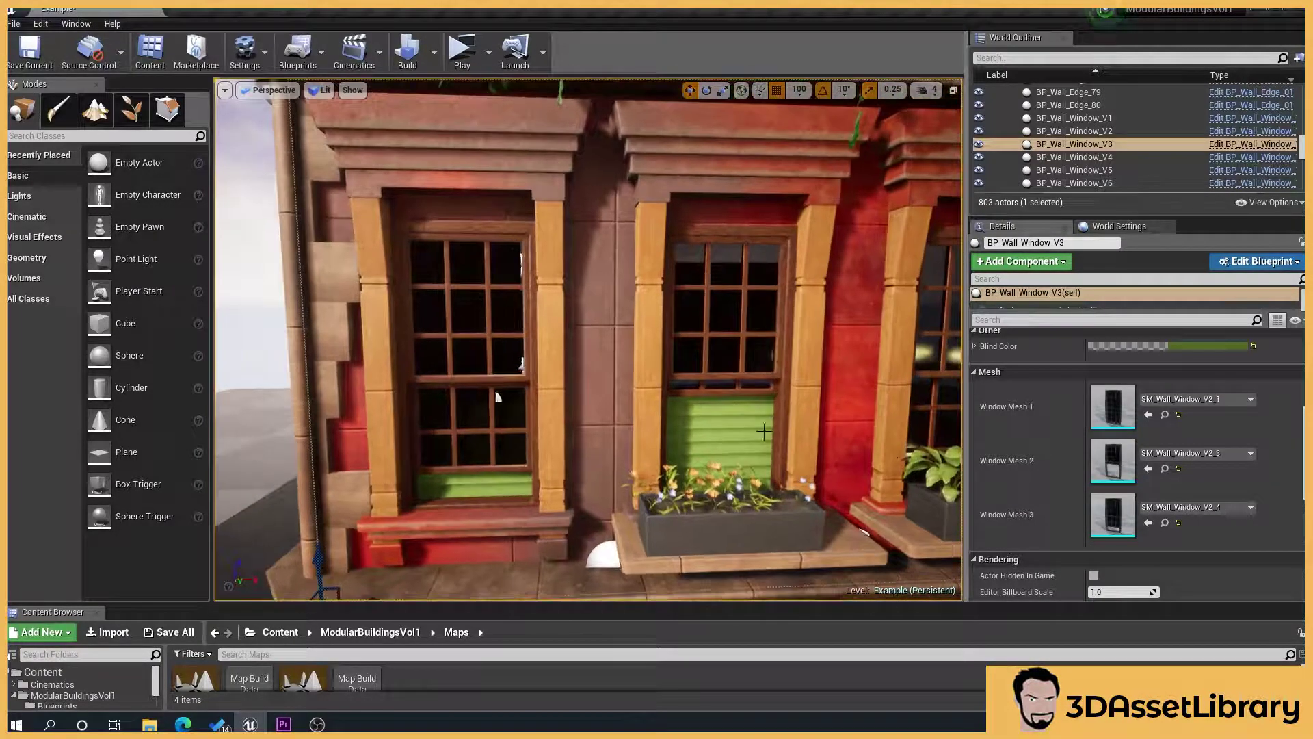
{"action": "left_click", "coordinate": [1223, 401]}
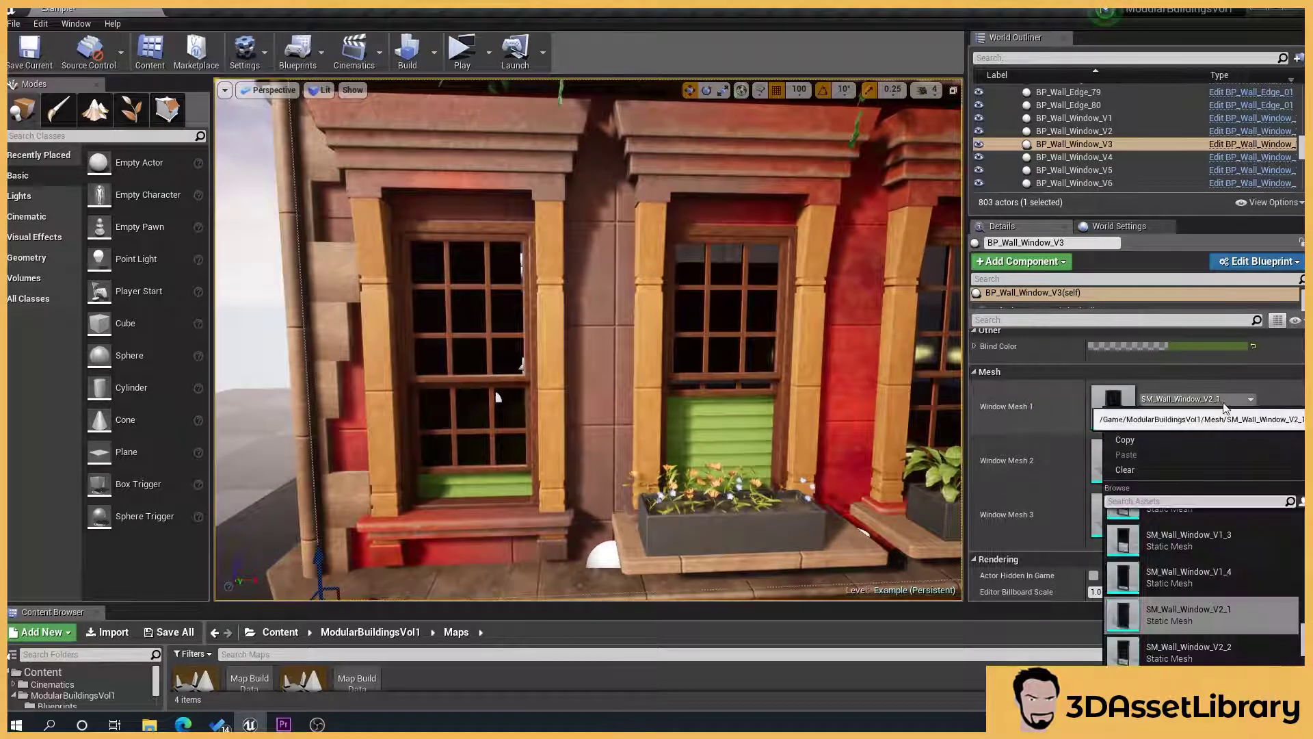
{"action": "type", "text": "window"}
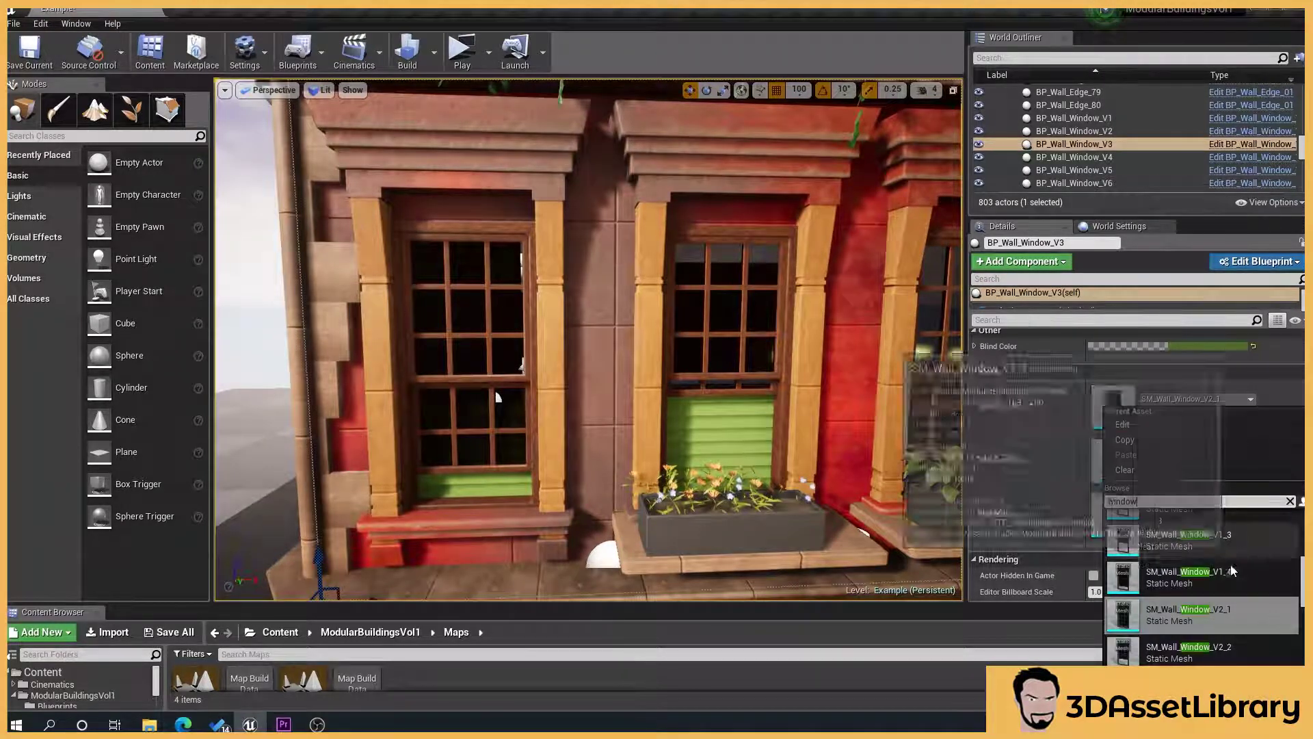
{"action": "scroll", "coordinate": [1218, 555], "scroll_direction": "down", "scroll_amount": 1}
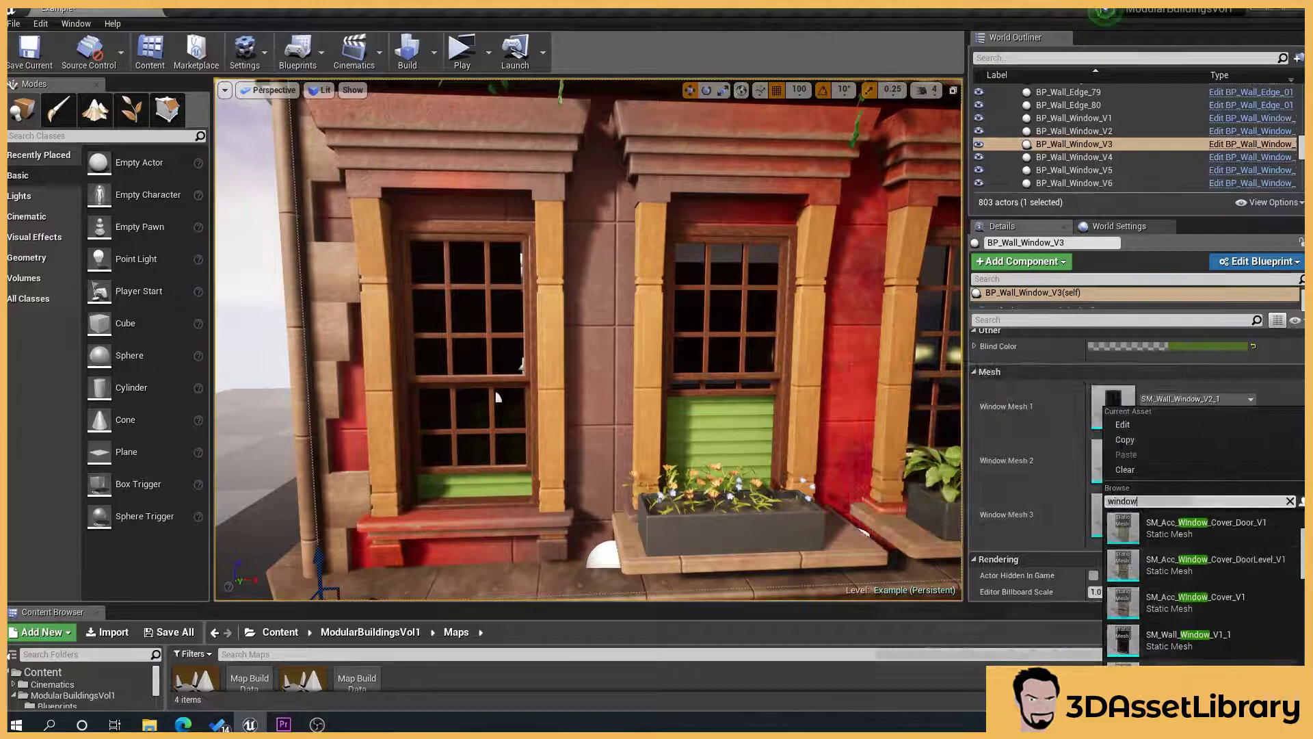
{"action": "scroll", "coordinate": [1245, 592], "scroll_direction": "down", "scroll_amount": 2}
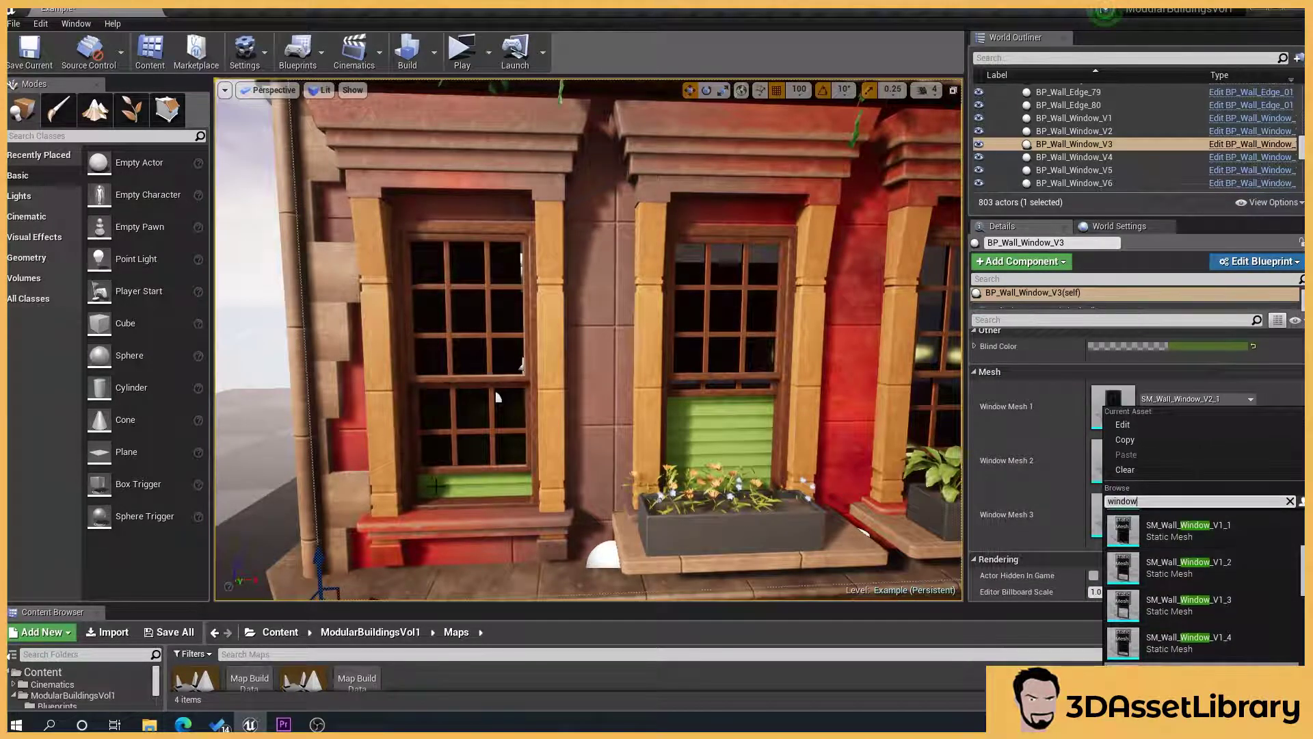
Set Window Mesh 3 to SM_Wall_Window_V1_4 and Window Mesh 2 to SM_Wall_Window_V1_3
{"action": "right_click_drag", "start_coordinate": [723, 432], "coordinate": [479, 389]}
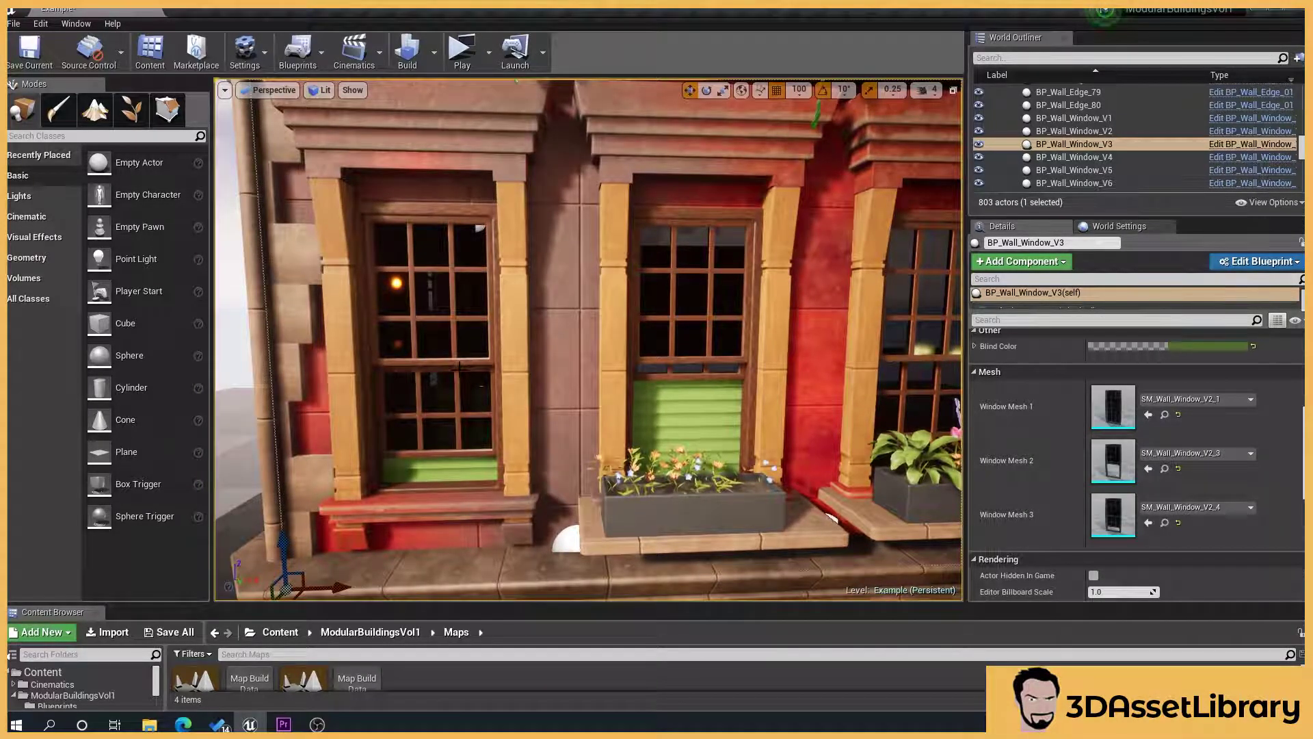
{"action": "right_click_drag", "start_coordinate": [894, 481], "coordinate": [724, 454]}
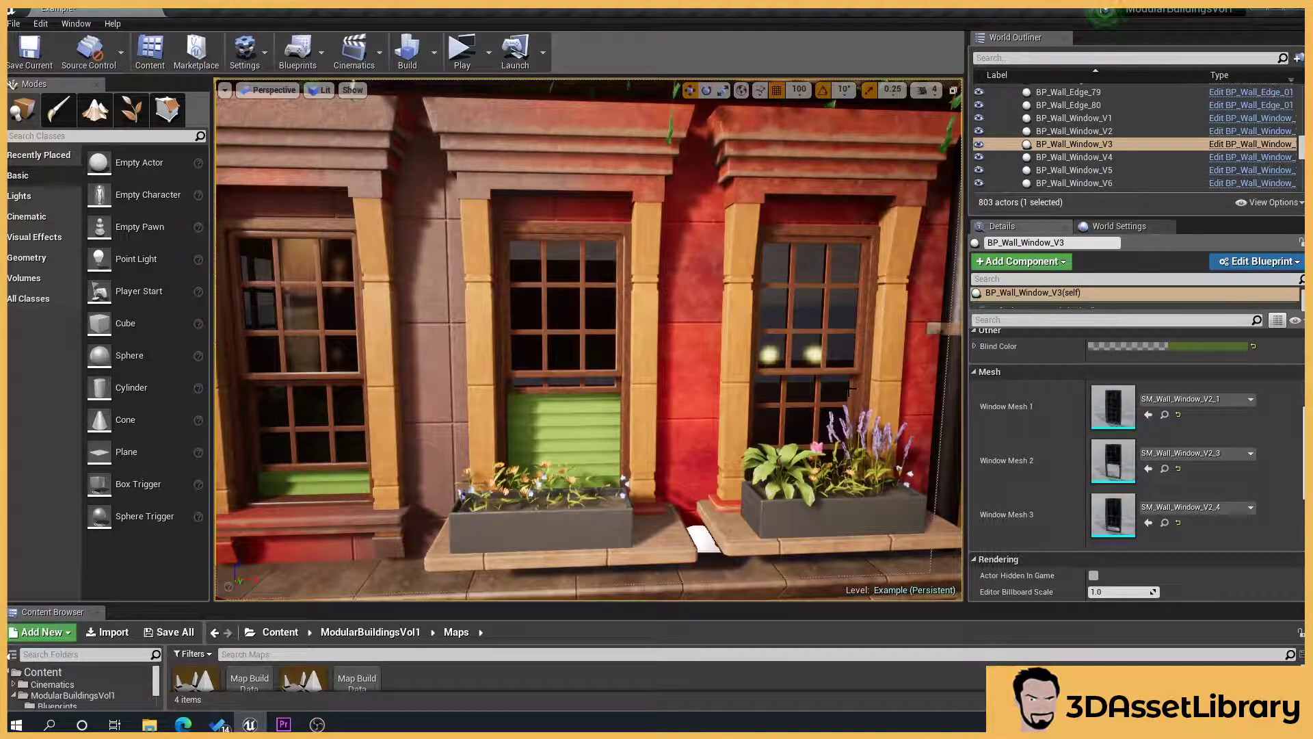
{"action": "right_click_drag", "start_coordinate": [677, 425], "coordinate": [650, 387]}
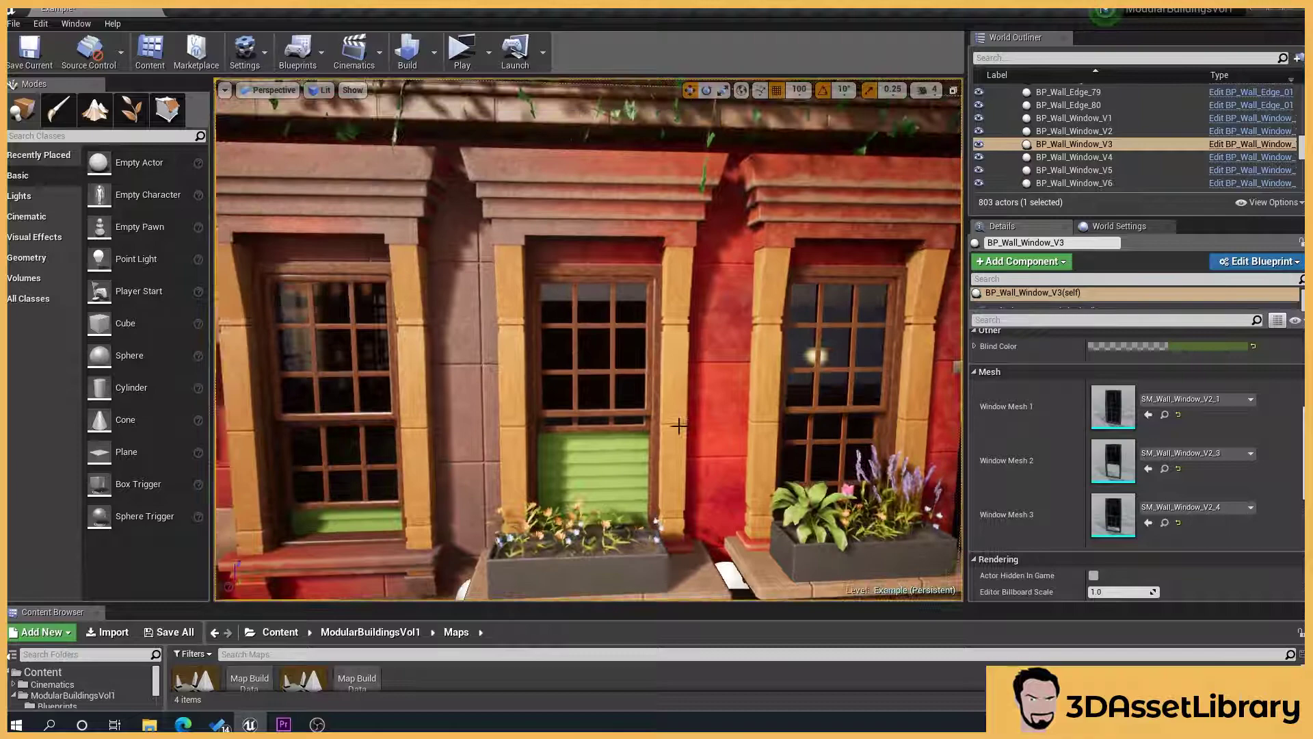
{"action": "right_click_drag", "start_coordinate": [670, 448], "coordinate": [570, 543]}
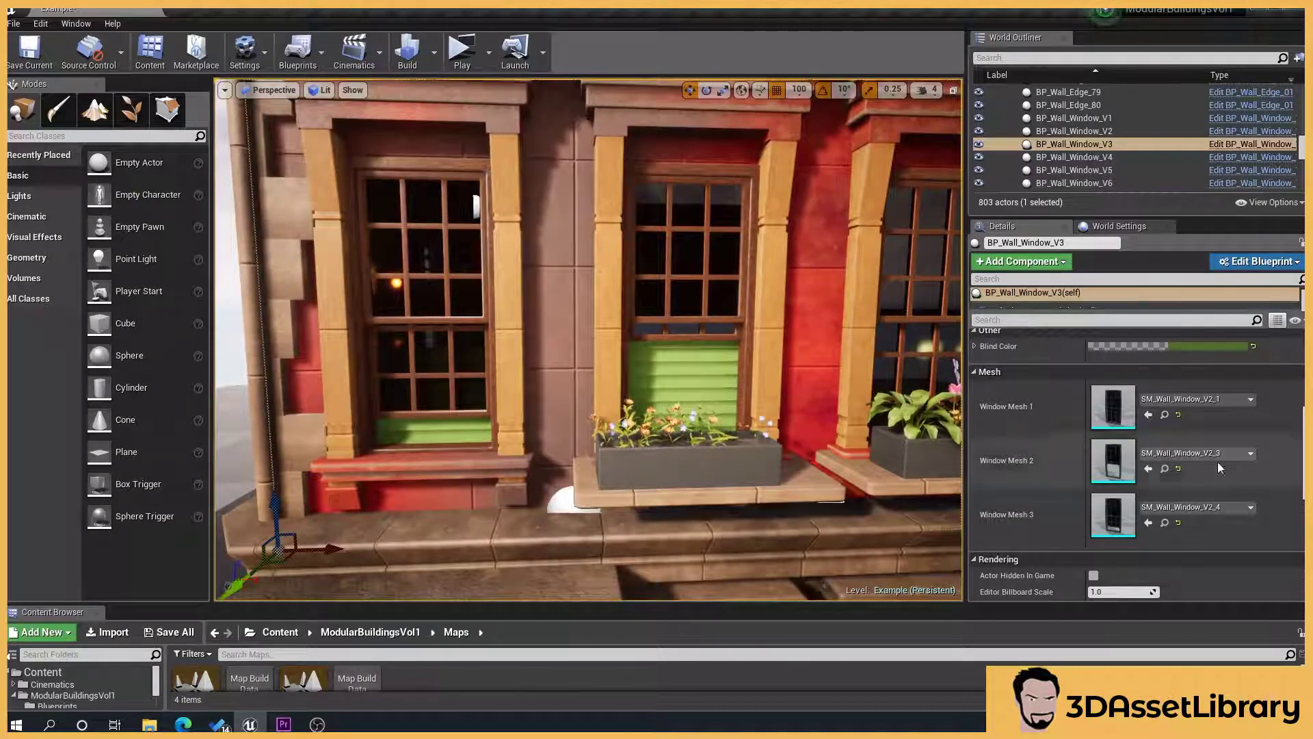
{"action": "left_click", "coordinate": [1213, 507]}
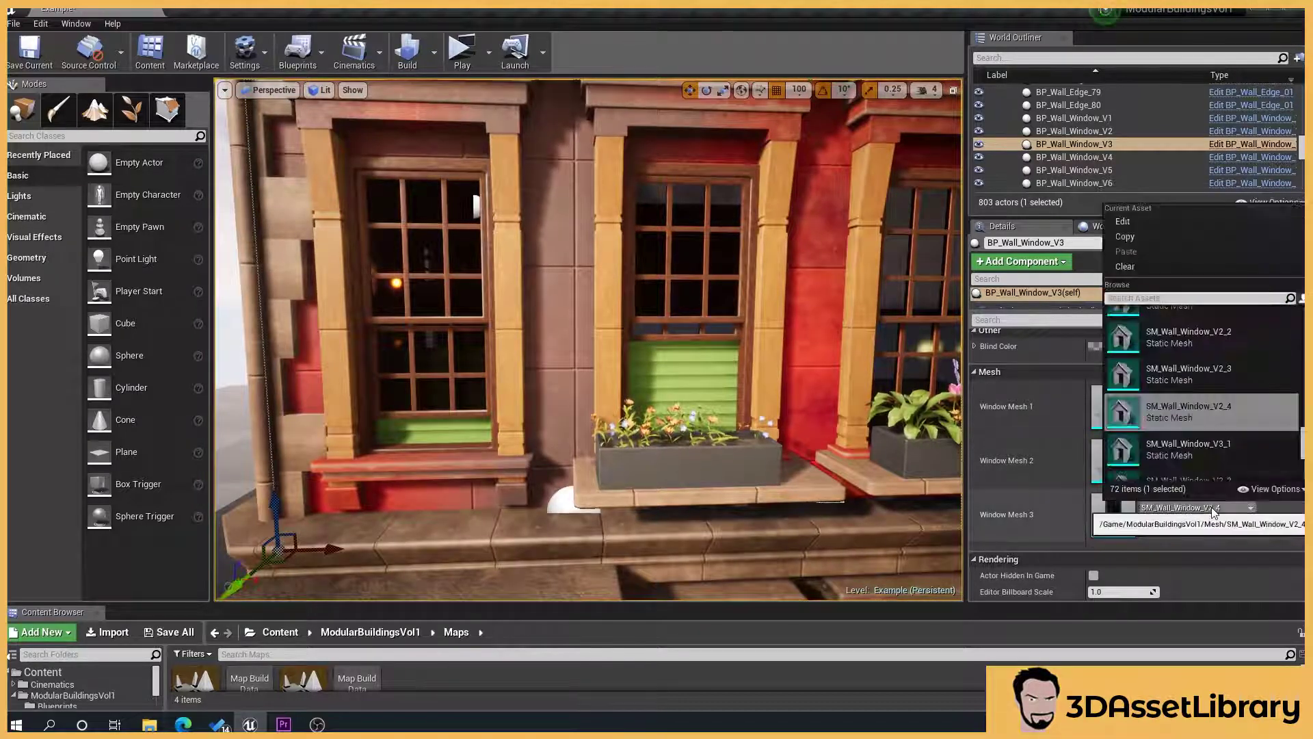
{"action": "scroll", "coordinate": [1237, 418], "scroll_direction": "up", "scroll_amount": 3}
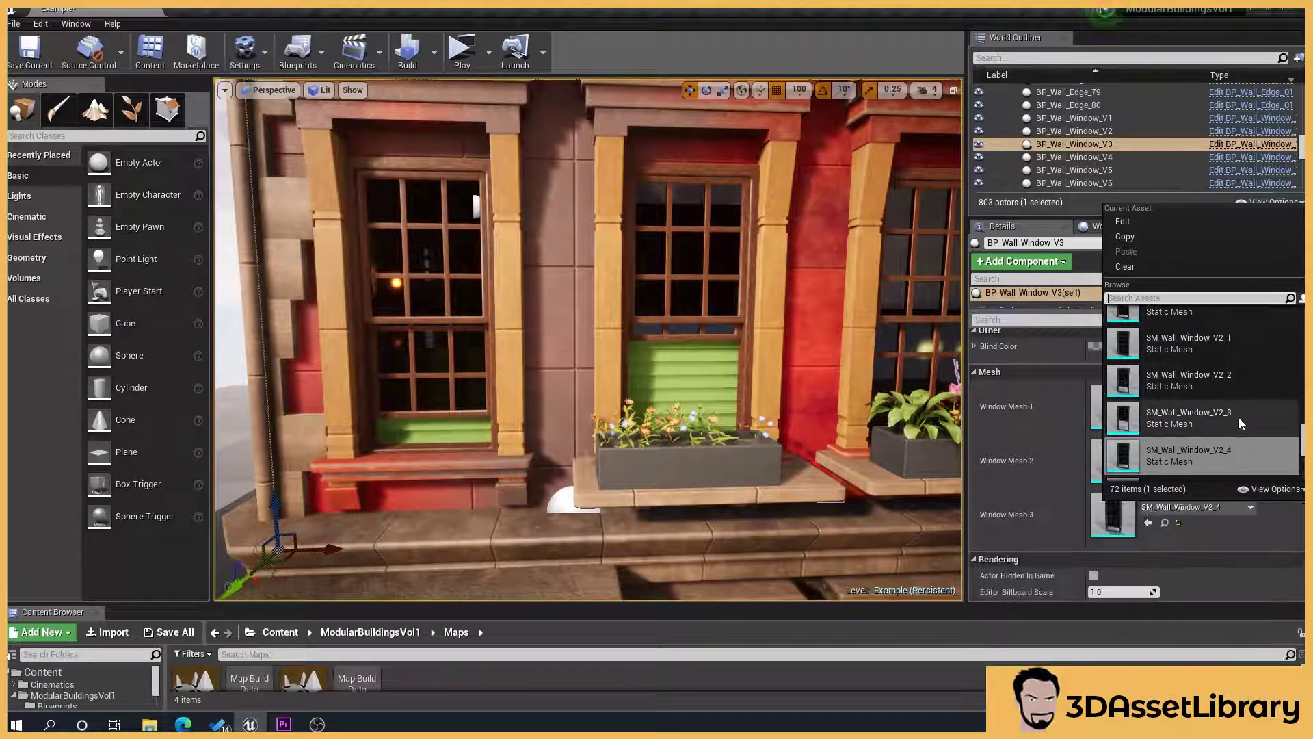
{"action": "left_click", "coordinate": [1243, 371]}
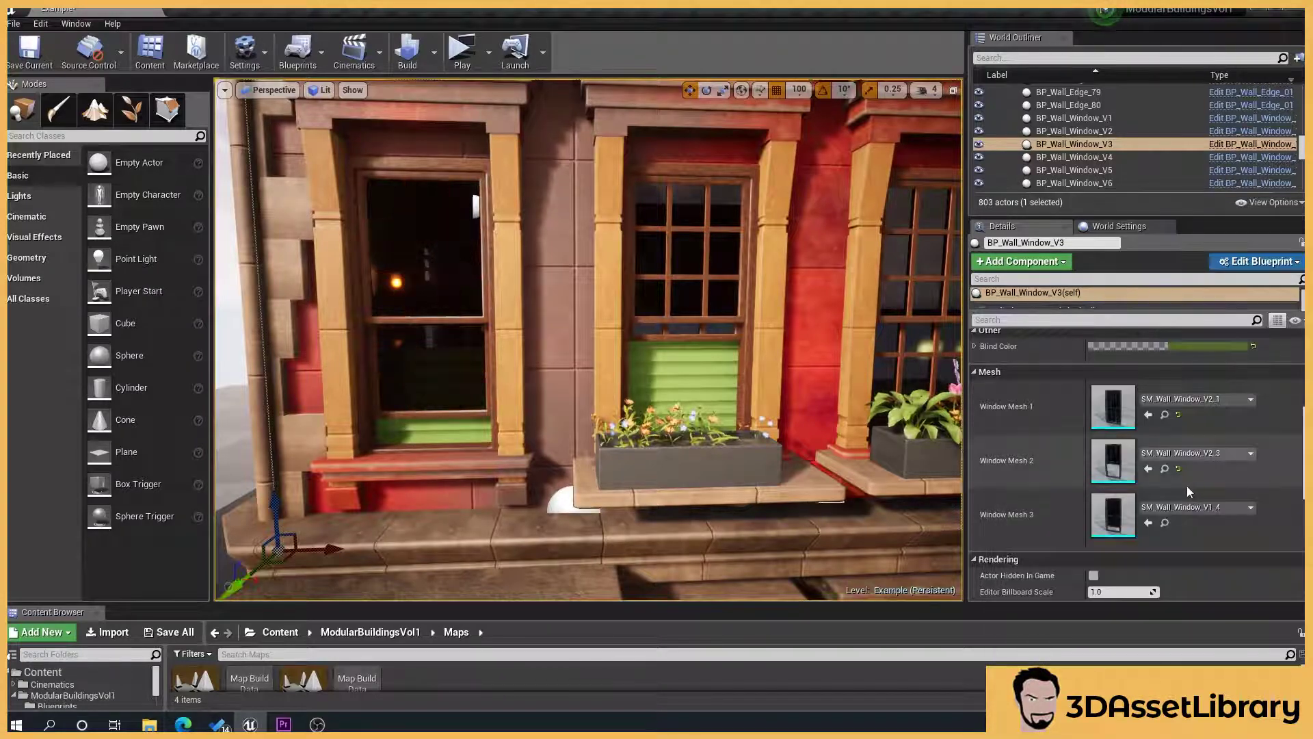
{"action": "left_click", "coordinate": [1207, 454]}
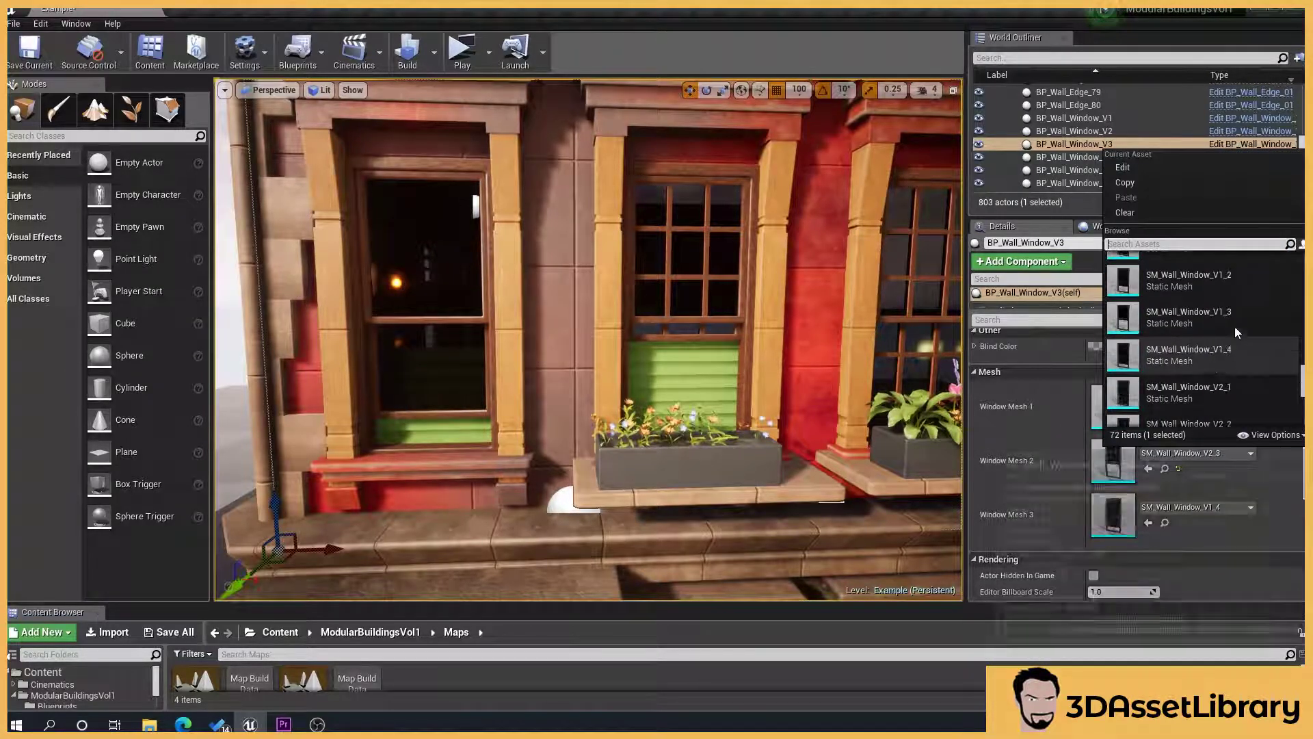
{"action": "left_click", "coordinate": [1224, 318]}
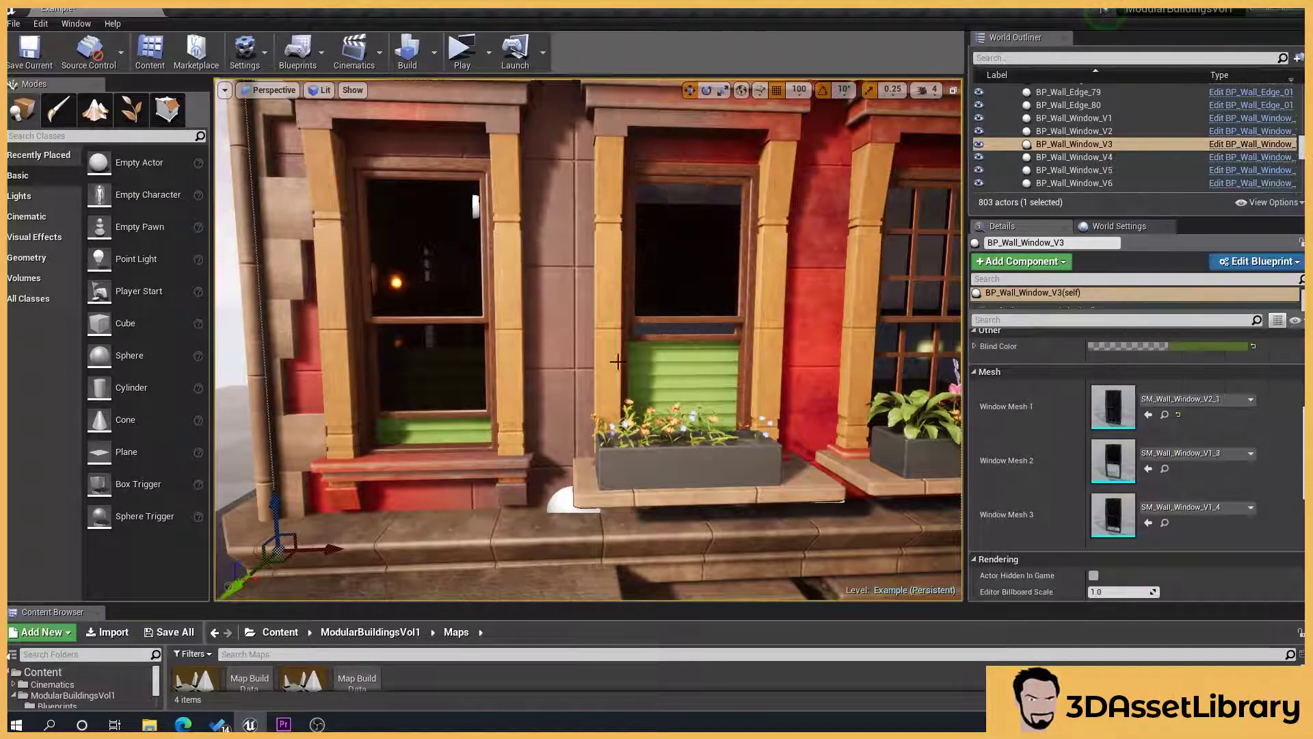
Set Window Mesh 1 to SM_Wall_Window_V1_1 and check the windows on the facade
{"action": "left_click", "coordinate": [1201, 399]}
{"action": "left_click", "coordinate": [1213, 585]}
{"action": "left_click_drag", "start_coordinate": [653, 345], "coordinate": [653, 397]}
{"action": "left_click", "coordinate": [253, 248]}
{"action": "mouse_move", "coordinate": [253, 248]}
{"action": "right_mouse_down"}
{"action": "mouse_move", "coordinate": [294, 253]}
{"action": "mouse_move", "coordinate": [253, 248]}
{"action": "right_mouse_up"}
{"action": "left_click", "coordinate": [816, 317]}
Change Window Mesh 1 to the SM_Wall_Window_V3_1 variant
{"action": "left_click", "coordinate": [1194, 398]}
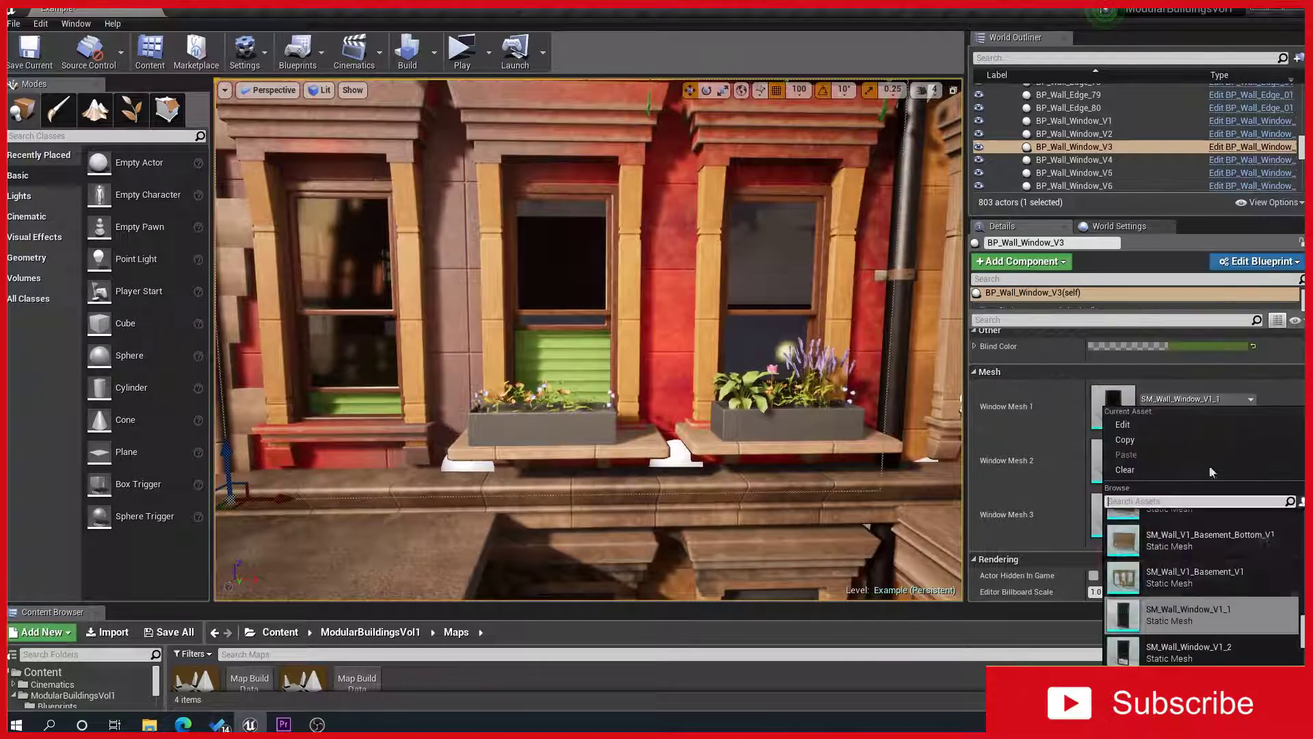
{"action": "scroll", "coordinate": [1231, 595], "scroll_direction": "down", "scroll_amount": 3}
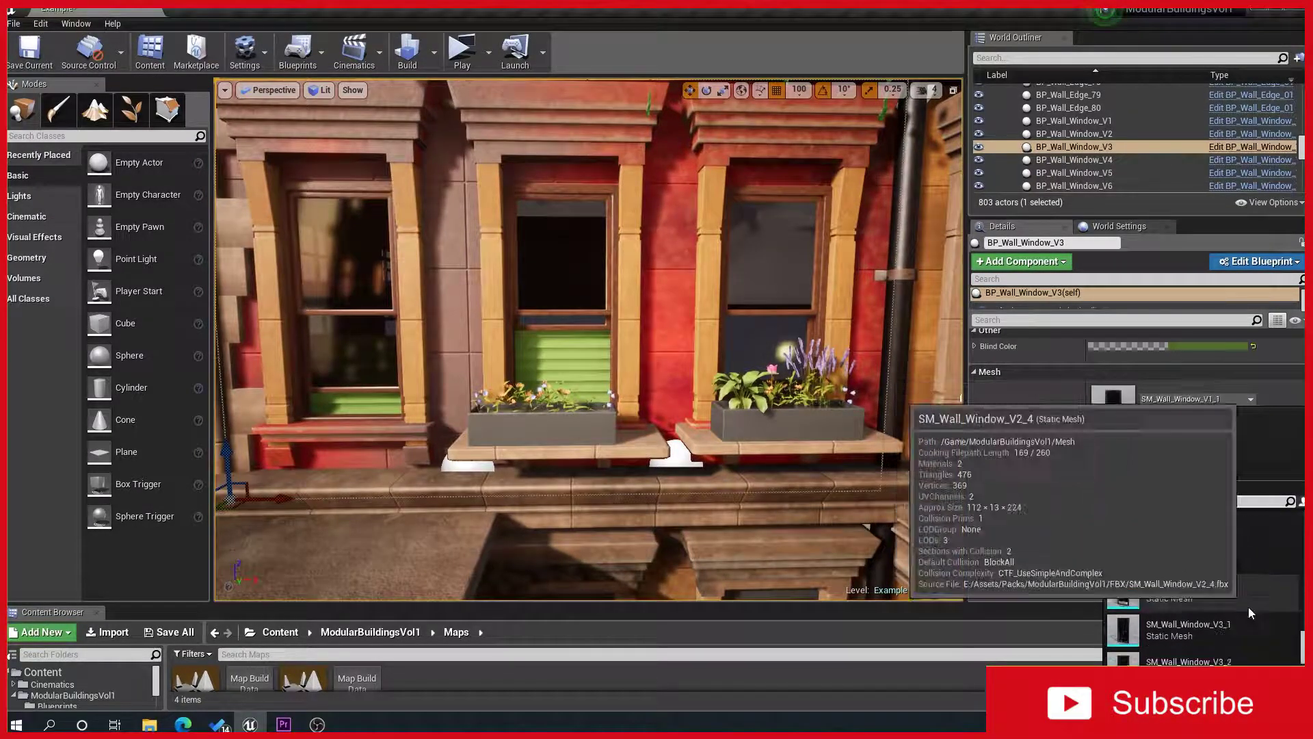
{"action": "left_click", "coordinate": [1244, 612]}
{"action": "right_click_drag", "start_coordinate": [733, 452], "coordinate": [717, 446]}
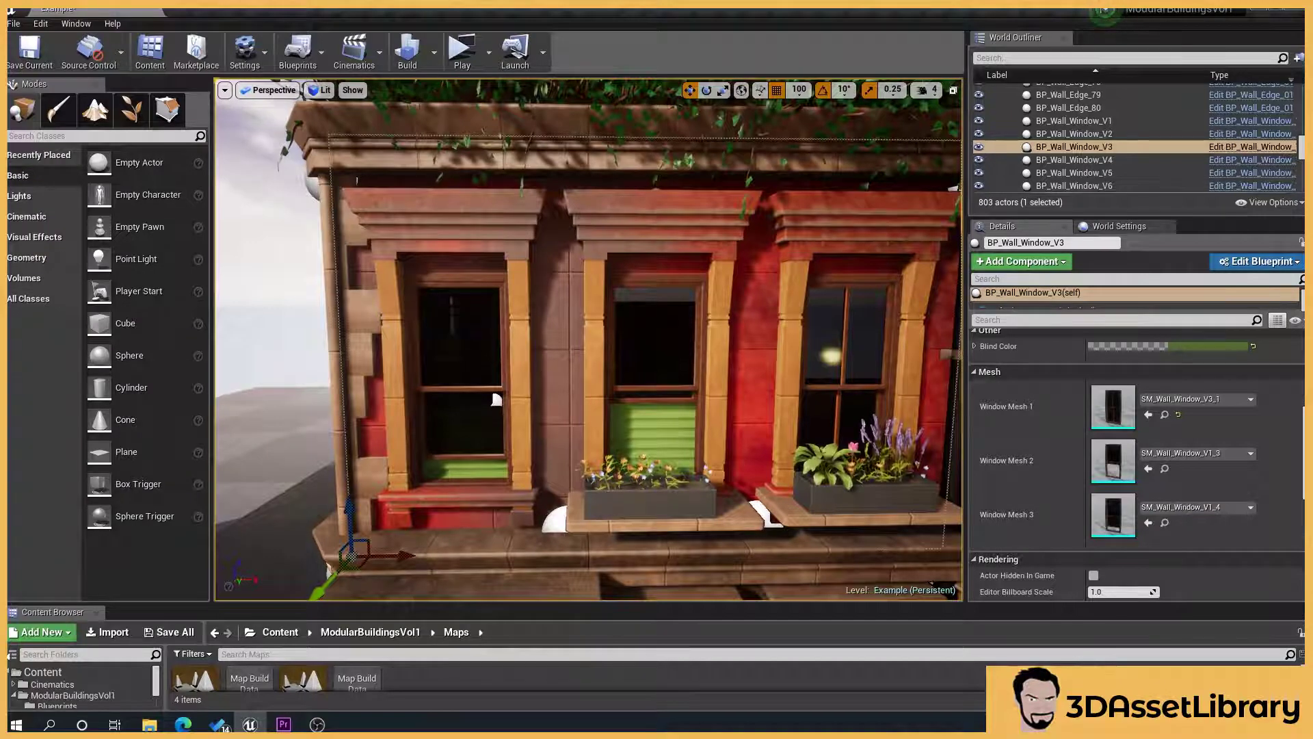
Place BP_Wall_Window_V1_1 from the Blueprints folder on the empty ground and frame it in the viewport
{"action": "right_click_drag", "start_coordinate": [588, 340], "coordinate": [465, 345]}
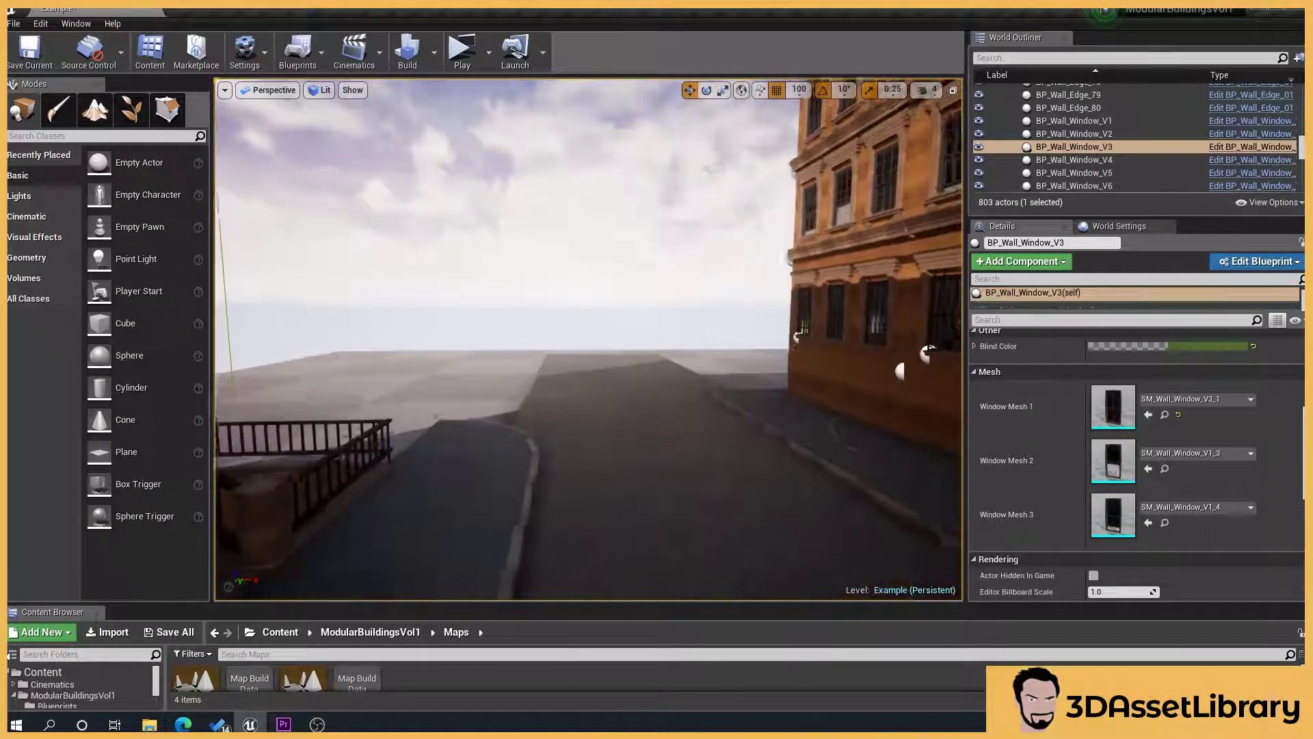
{"action": "right_click_drag", "start_coordinate": [496, 399], "coordinate": [609, 475]}
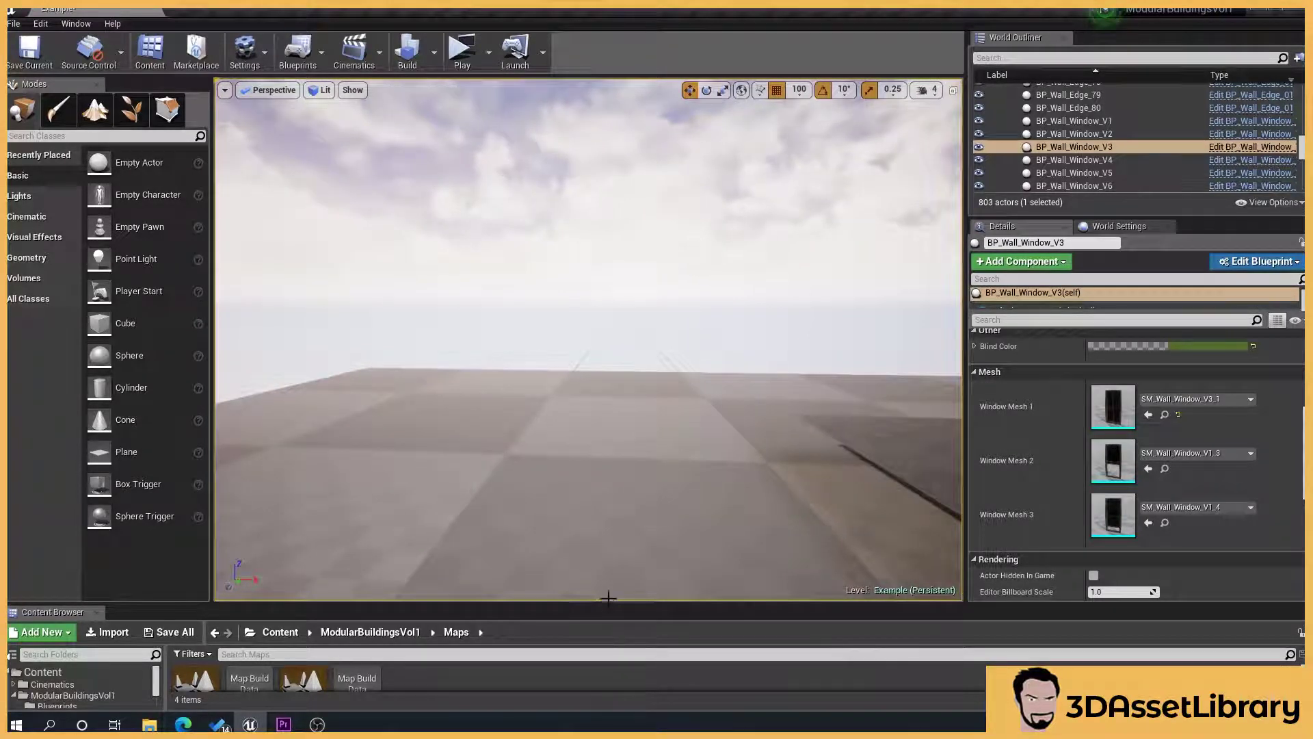
{"action": "left_click_drag", "start_coordinate": [608, 598], "coordinate": [608, 507]}
{"action": "left_click", "coordinate": [104, 607]}
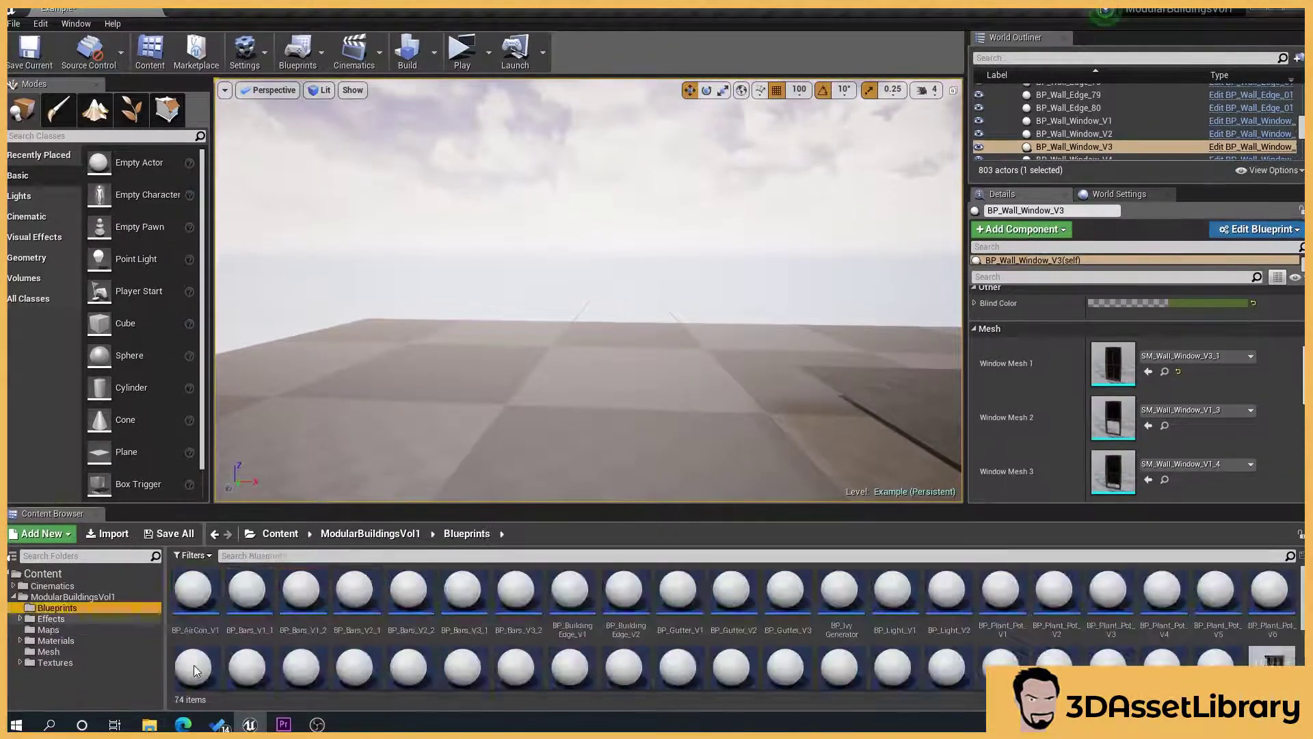
{"action": "scroll", "coordinate": [812, 669], "scroll_direction": "down", "scroll_amount": 3}
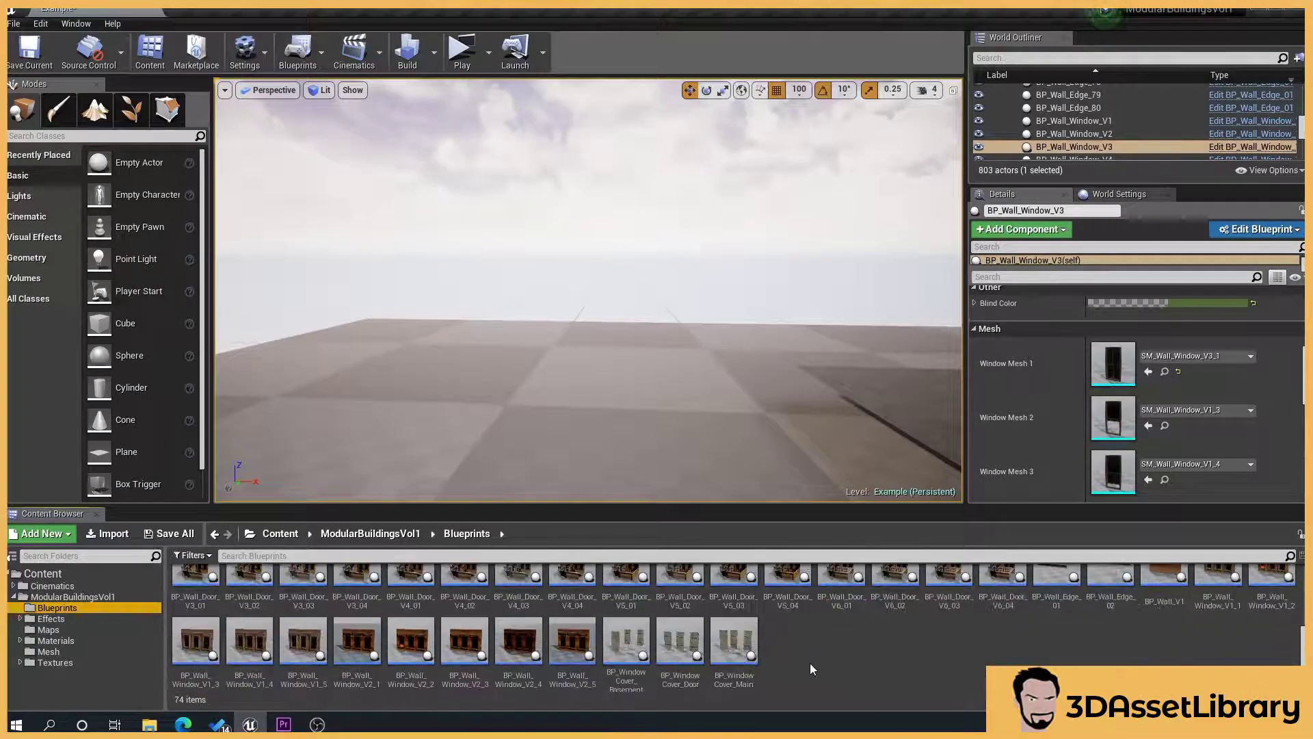
{"action": "scroll", "coordinate": [1008, 640], "scroll_direction": "up", "scroll_amount": 1}
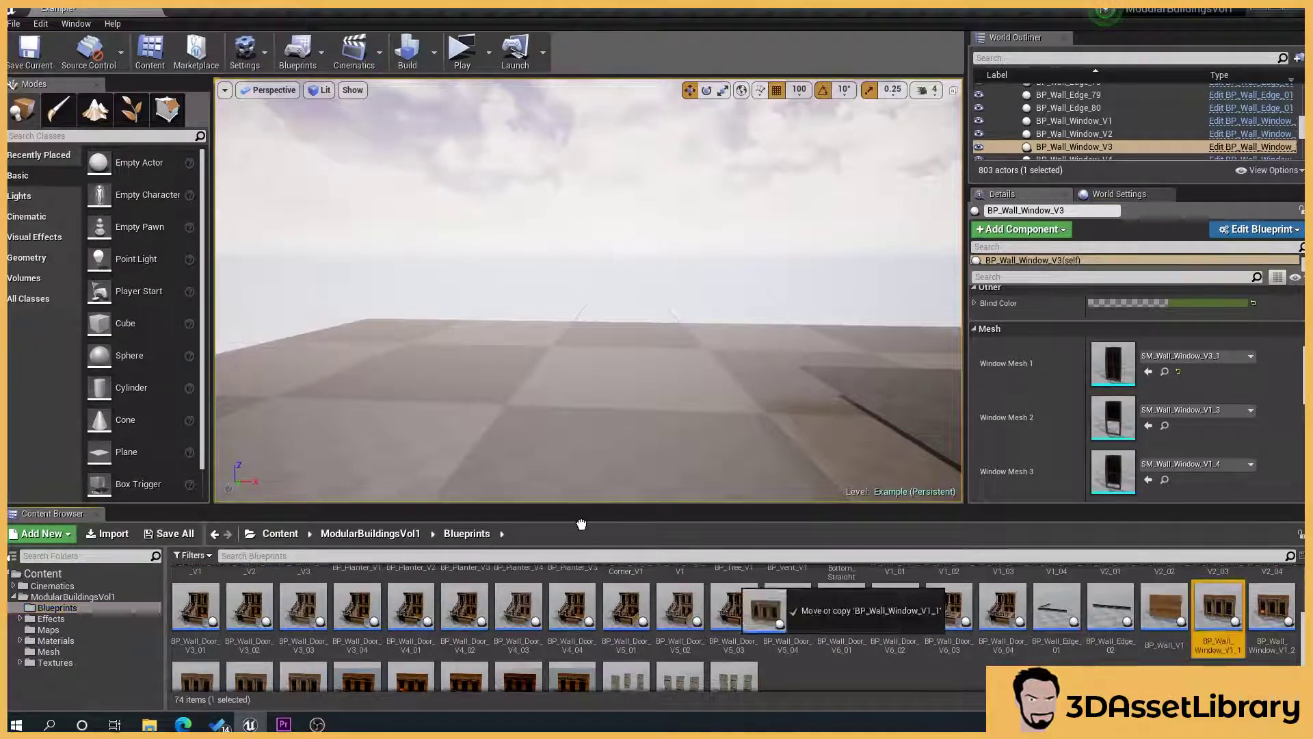
{"action": "left_click_drag", "start_coordinate": [581, 524], "coordinate": [491, 359]}
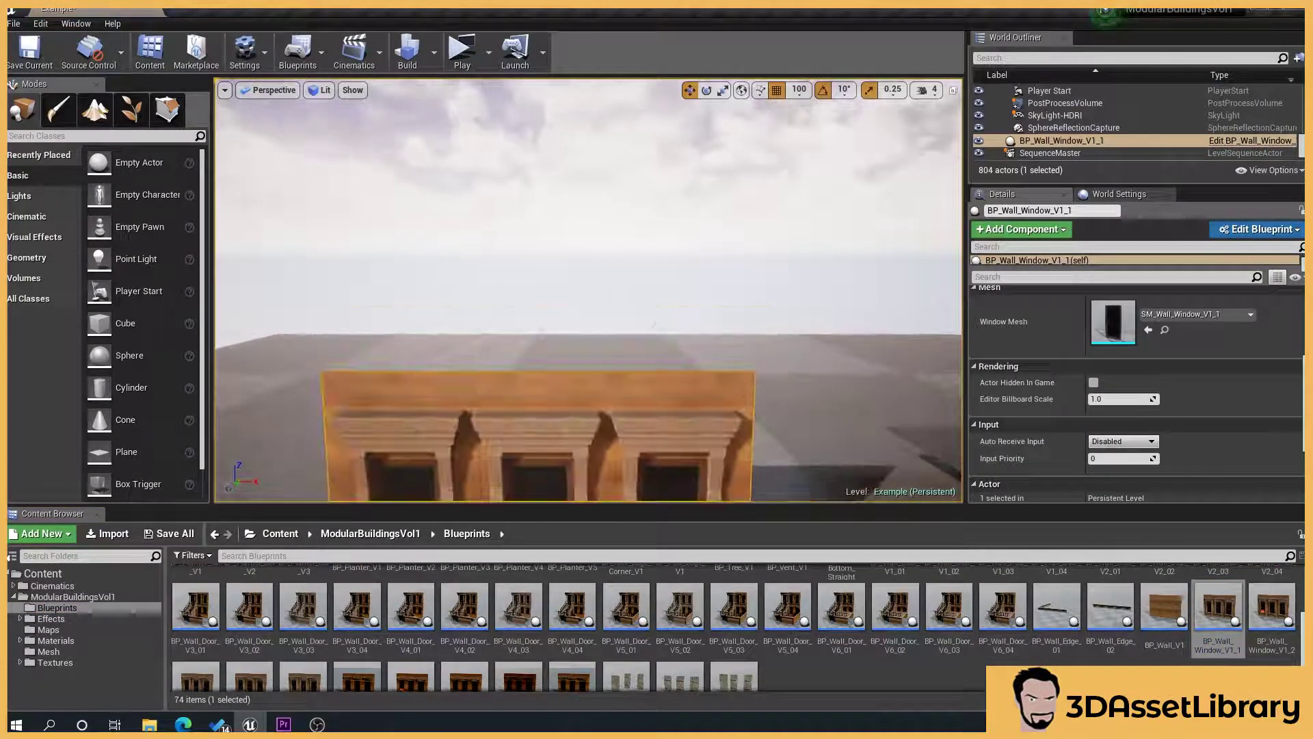
{"action": "key", "text": "f"}
{"action": "scroll", "coordinate": [726, 397], "scroll_direction": "up", "scroll_amount": 4}
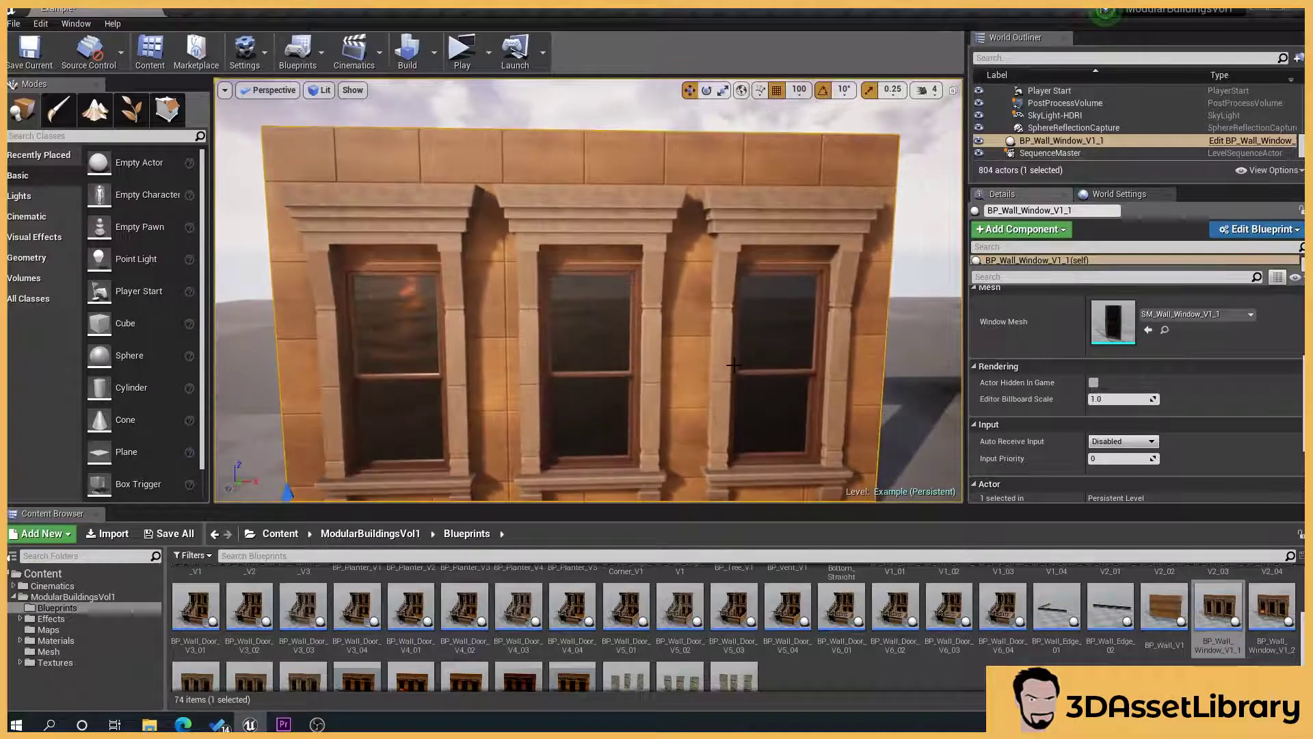
{"action": "middle_click_drag", "start_coordinate": [733, 365], "coordinate": [673, 368]}
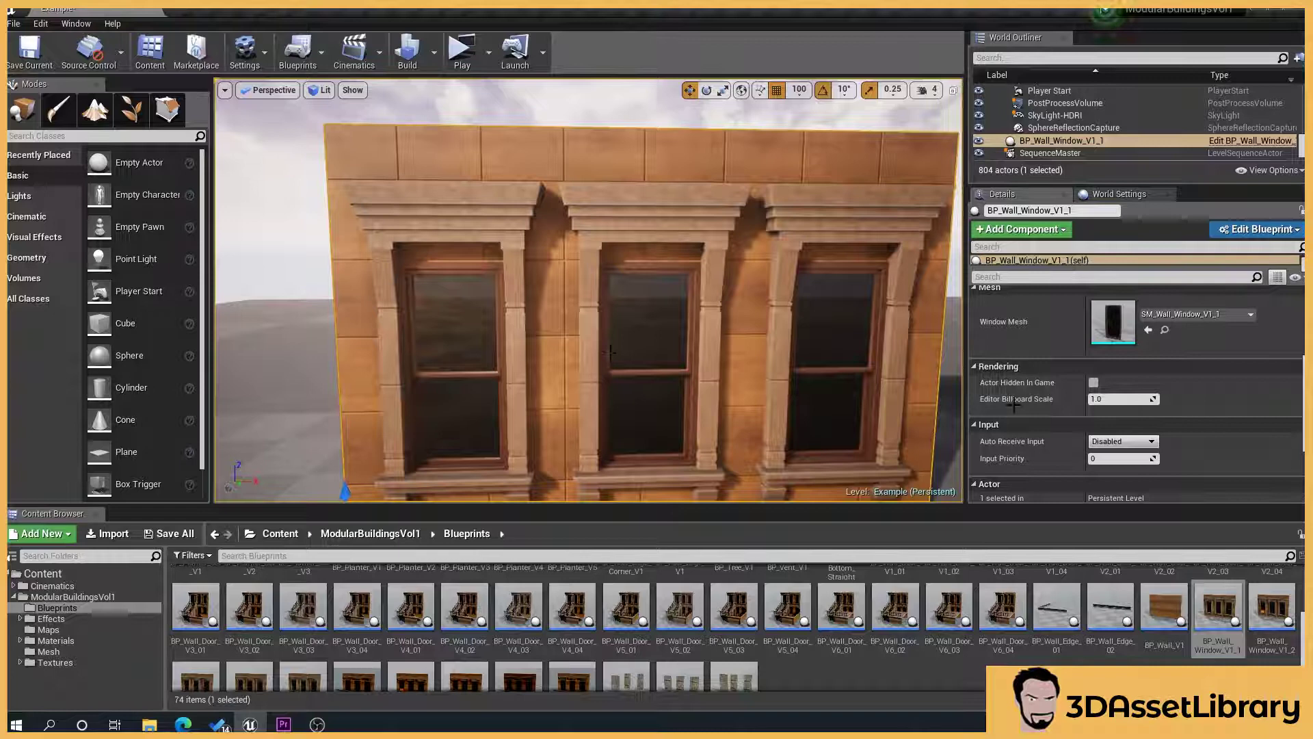
Find M_Wall_V2_Vertex in the Materials/Masters folder and assign it as the new wall's main Material
{"action": "scroll", "coordinate": [1013, 405], "scroll_direction": "up", "scroll_amount": 5}
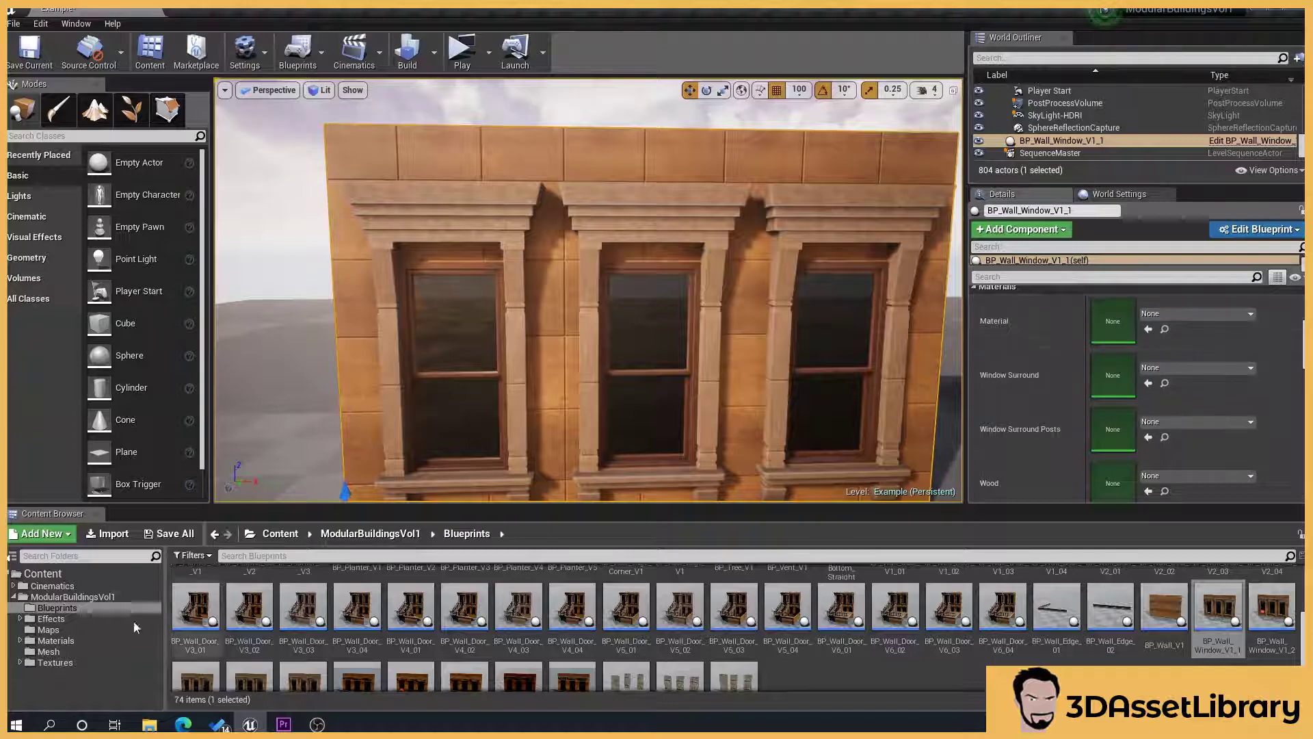
{"action": "left_click", "coordinate": [78, 640]}
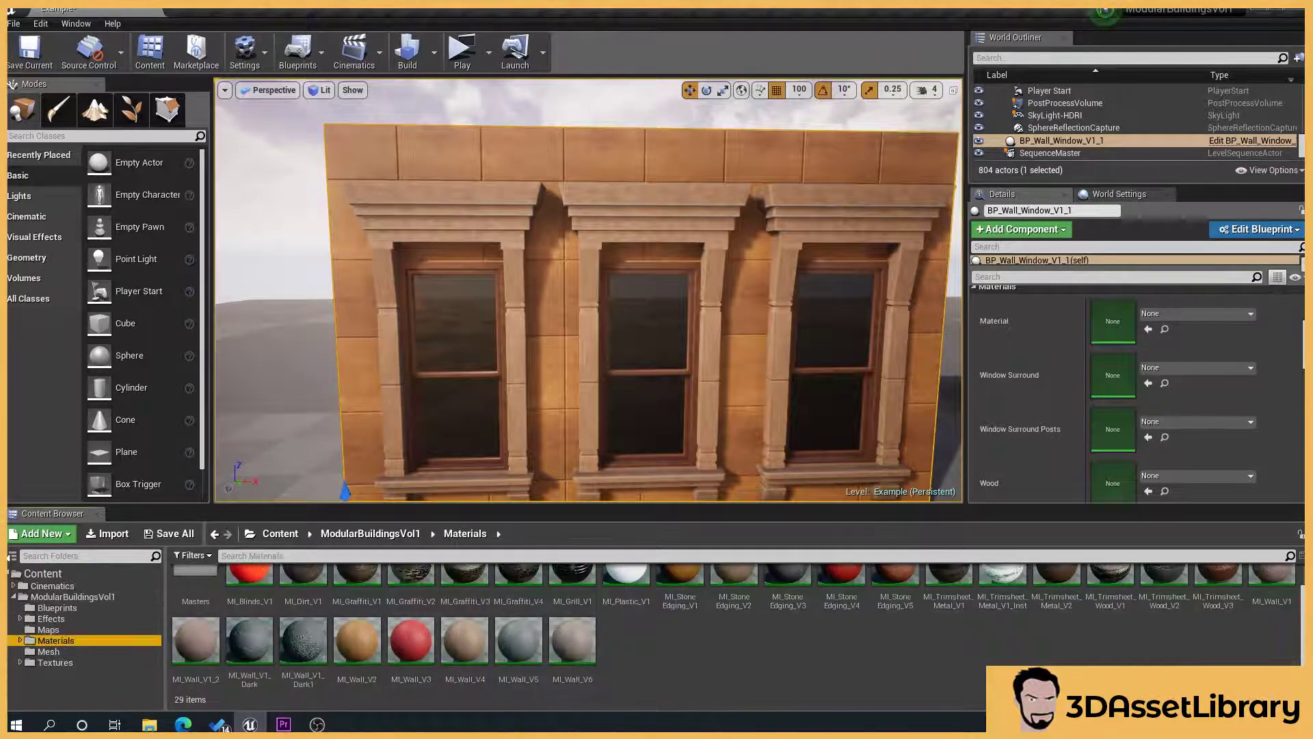
{"action": "left_click", "coordinate": [21, 640]}
{"action": "left_click", "coordinate": [60, 652]}
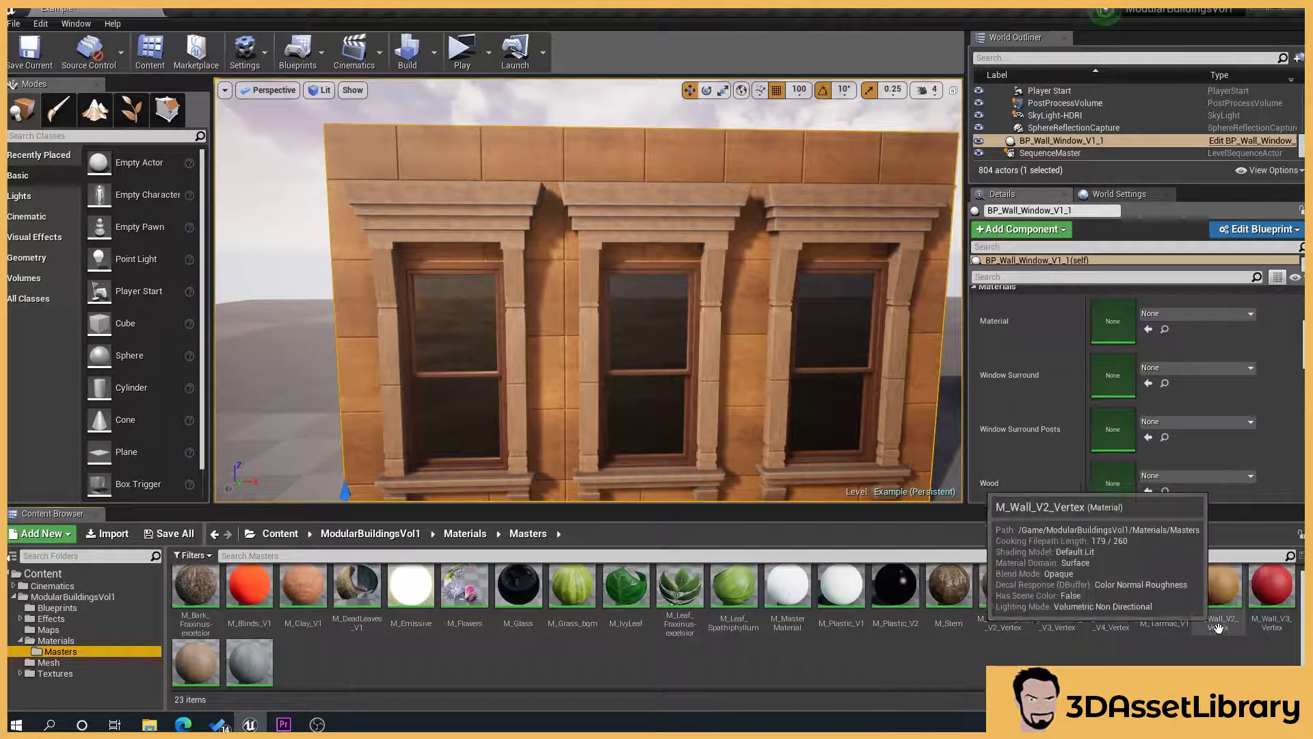
{"action": "left_click", "coordinate": [56, 640]}
{"action": "scroll", "coordinate": [683, 629], "scroll_direction": "down", "scroll_amount": 1}
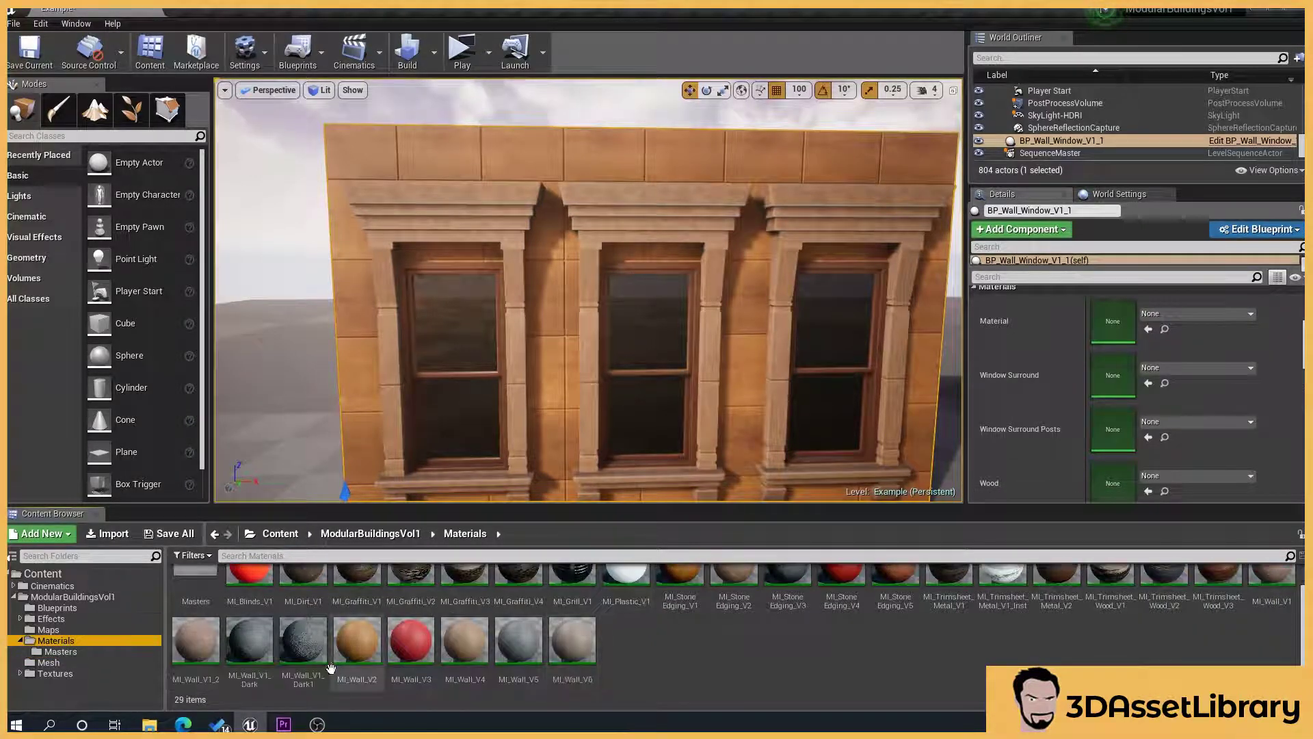
{"action": "left_click", "coordinate": [85, 650]}
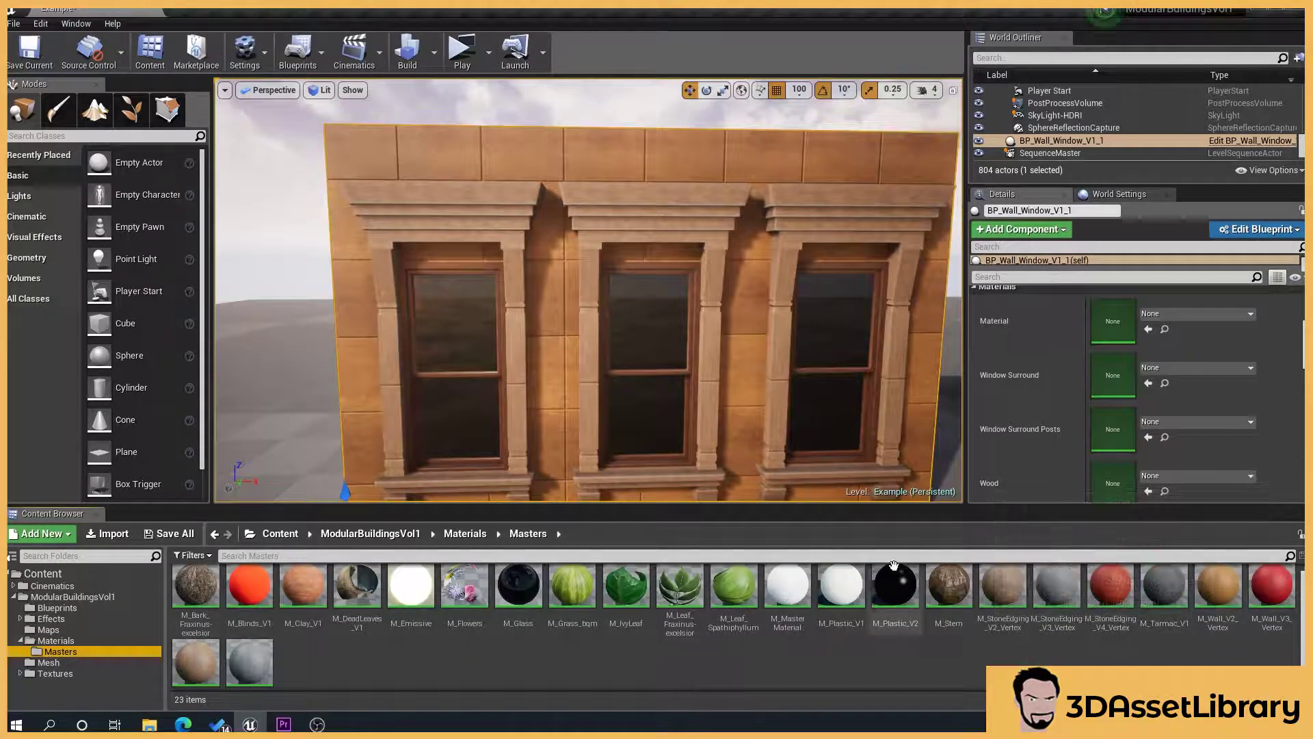
{"action": "left_click_drag", "start_coordinate": [1205, 619], "coordinate": [1108, 312]}
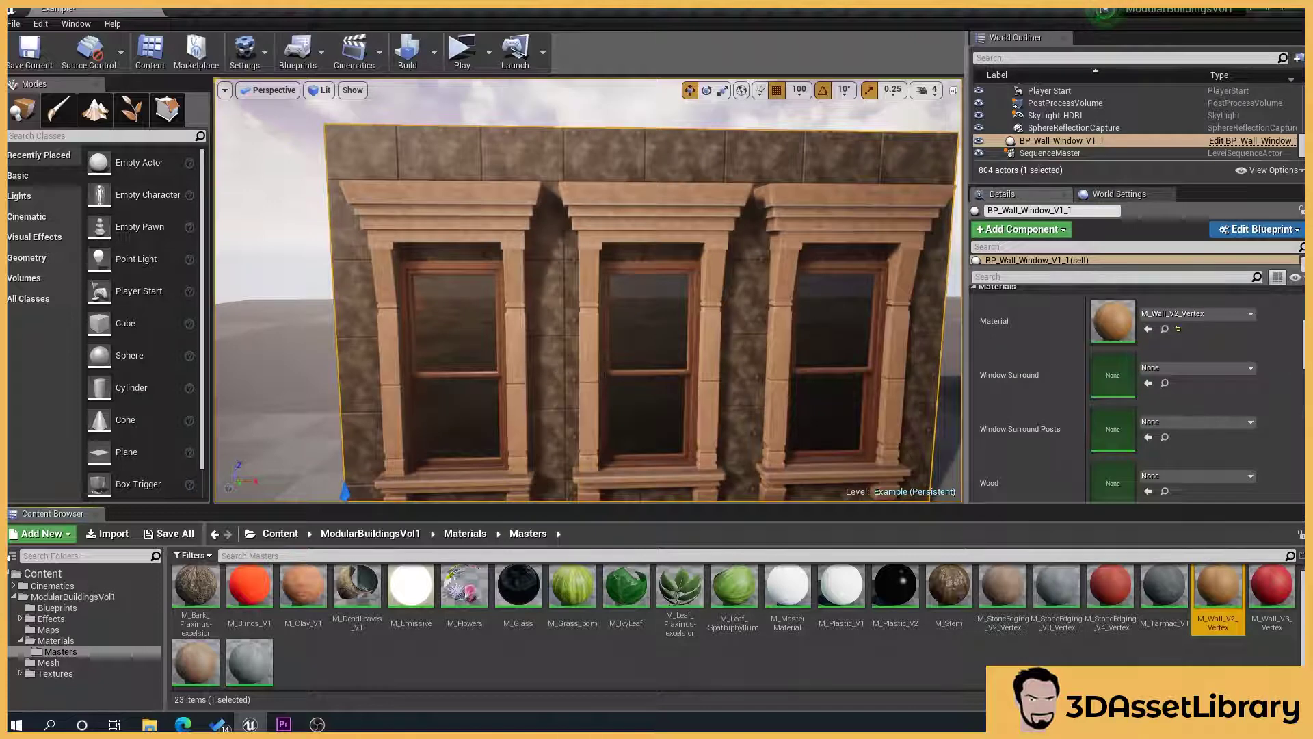
Switch to vertex color painting for the new wall and restrict the painted channels to Green only
{"action": "left_click_drag", "start_coordinate": [589, 372], "coordinate": [598, 404]}
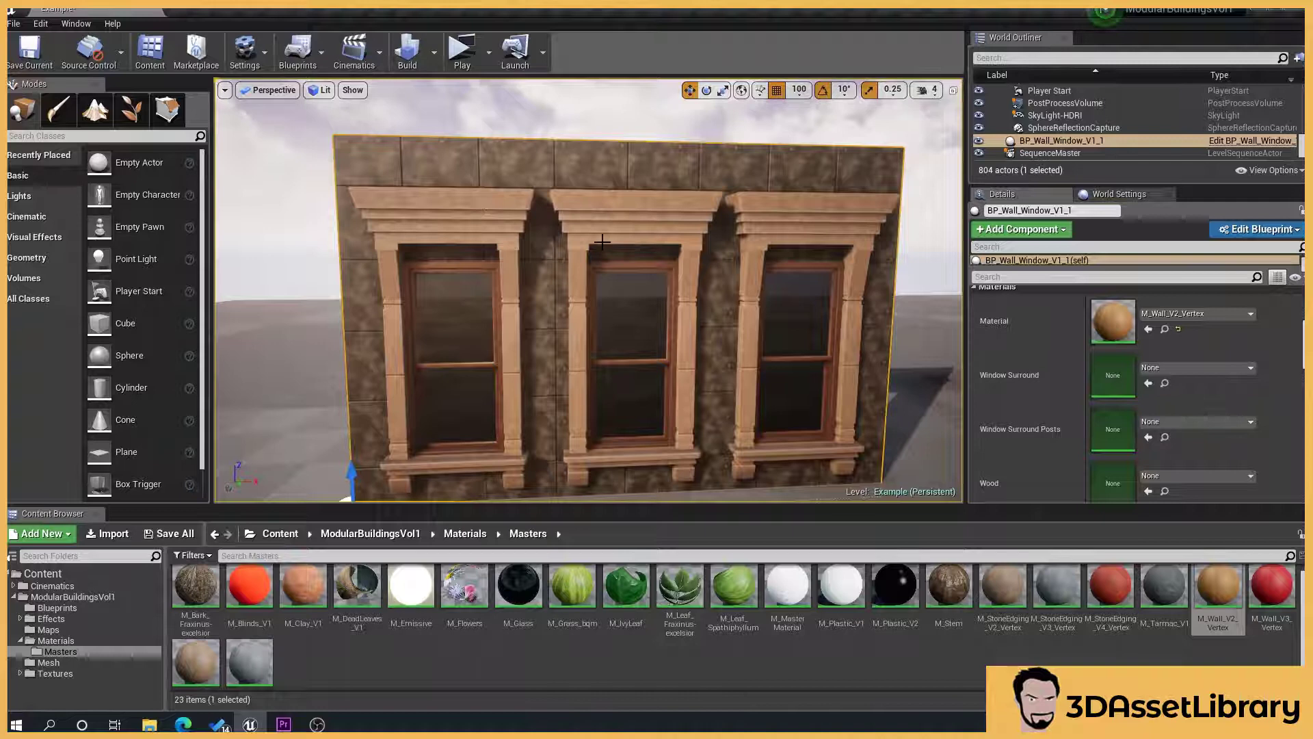
{"action": "left_click", "coordinate": [54, 117]}
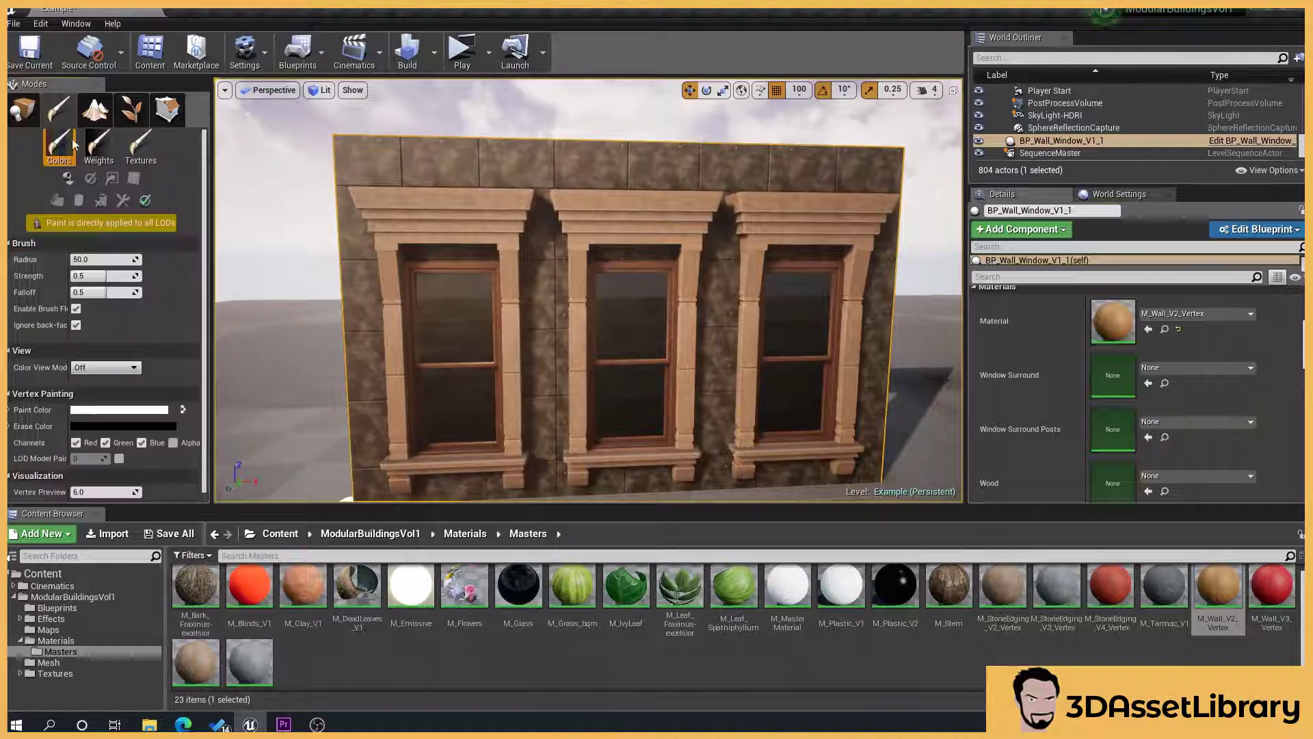
{"action": "left_click", "coordinate": [76, 435]}
{"action": "left_click", "coordinate": [141, 434]}
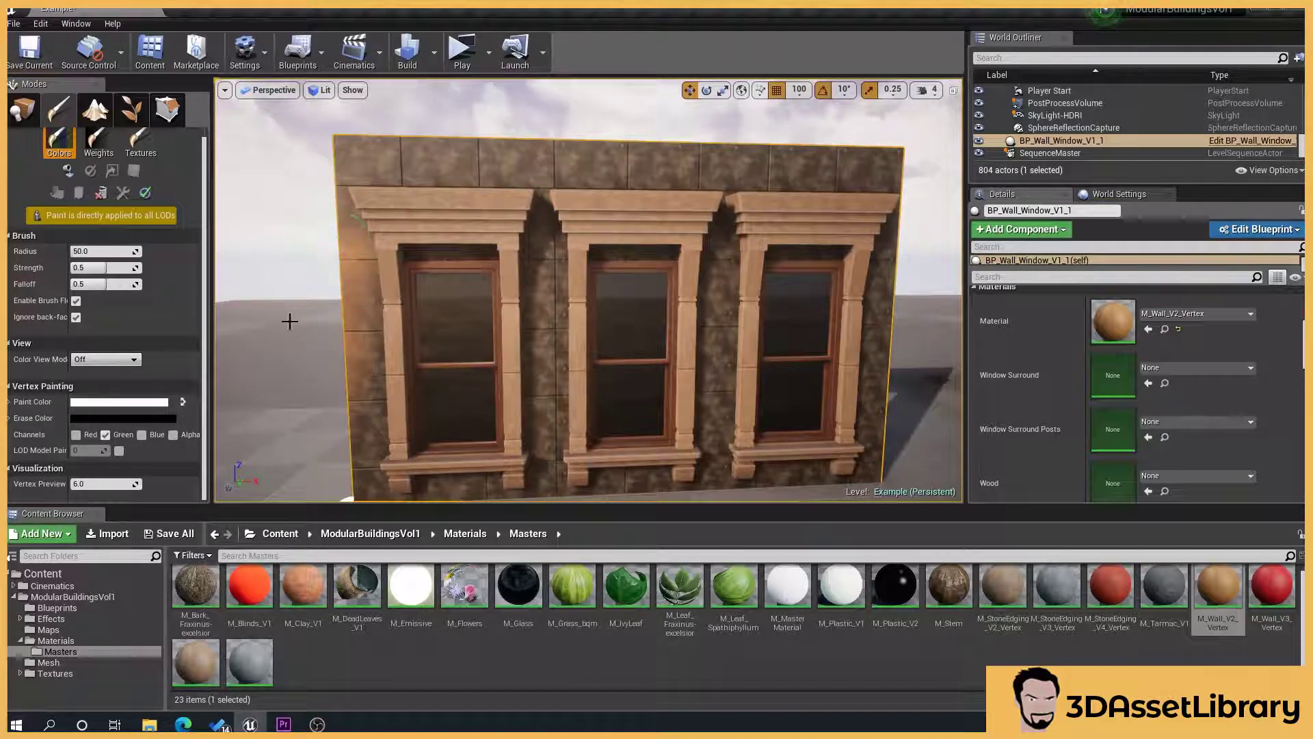
Brush black paint over the wall's left edge to erase the trial strokes and restore the paint color to white
{"action": "left_click", "coordinate": [129, 409]}
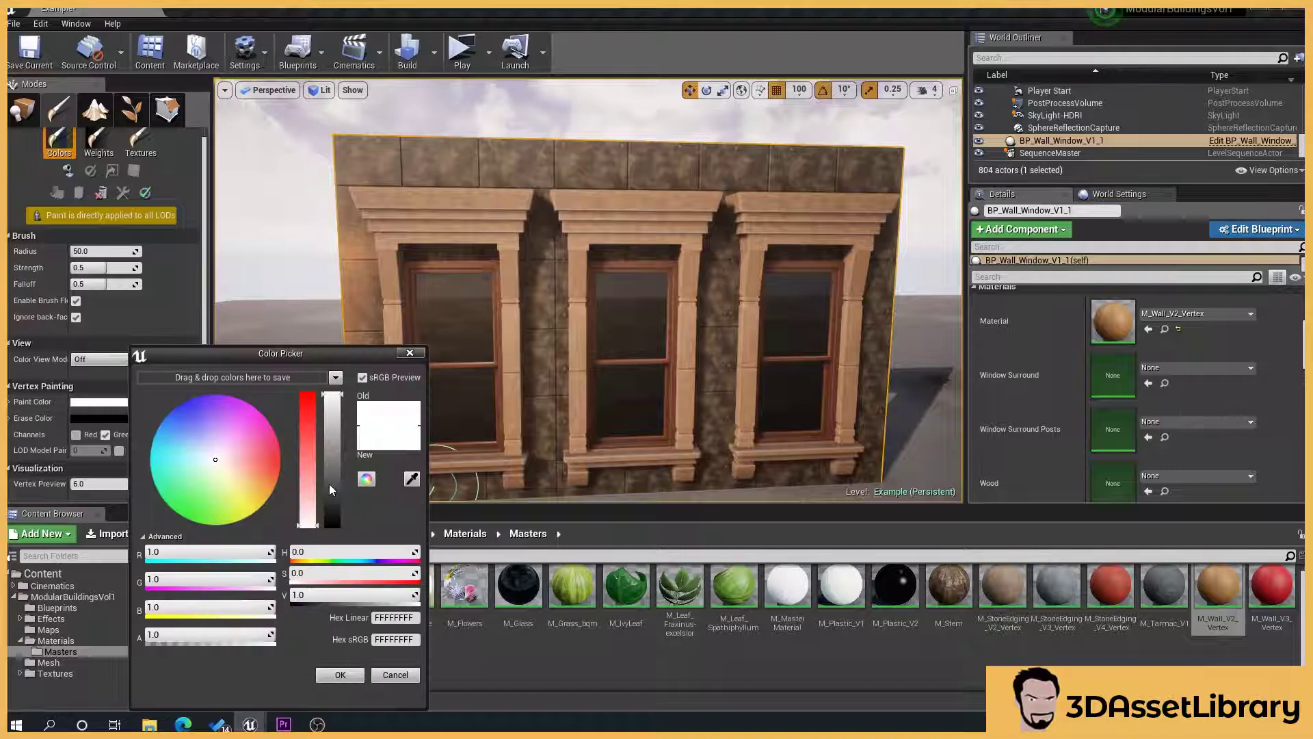
{"action": "left_click_drag", "start_coordinate": [330, 489], "coordinate": [332, 526]}
{"action": "left_click", "coordinate": [340, 674]}
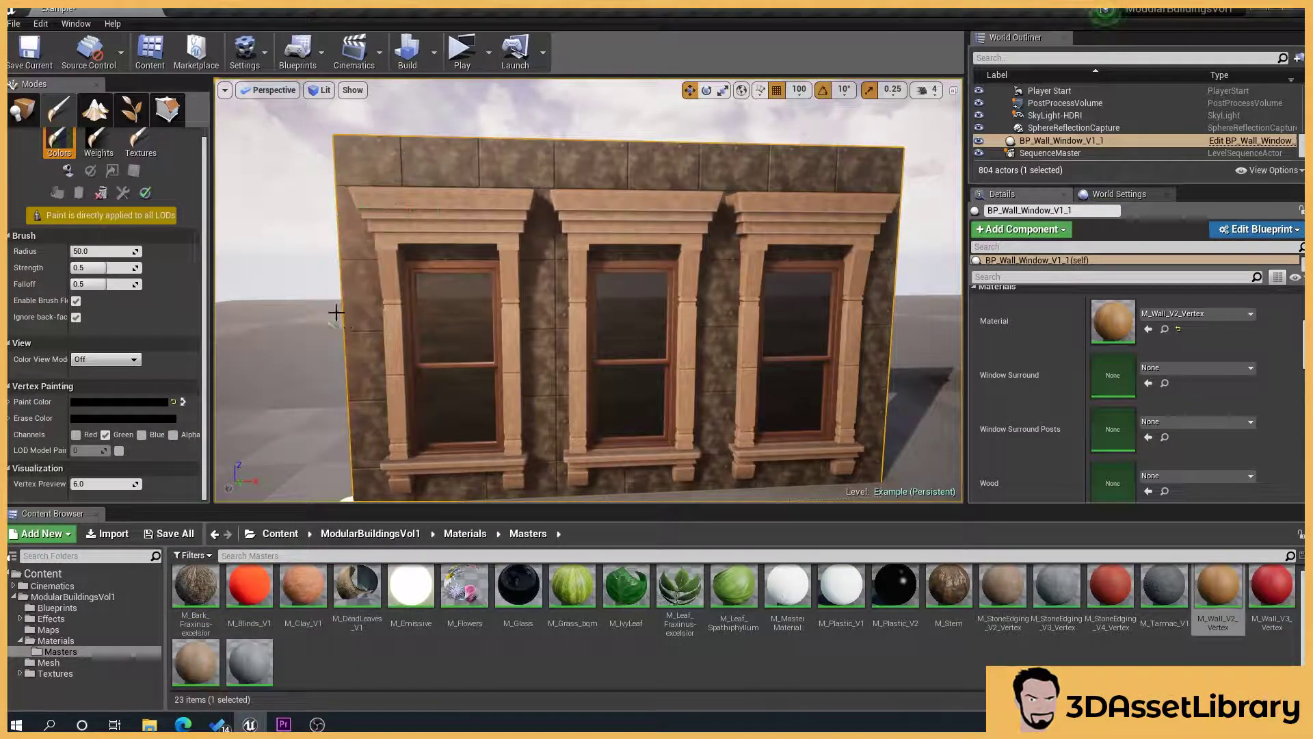
{"action": "left_click", "coordinate": [125, 401]}
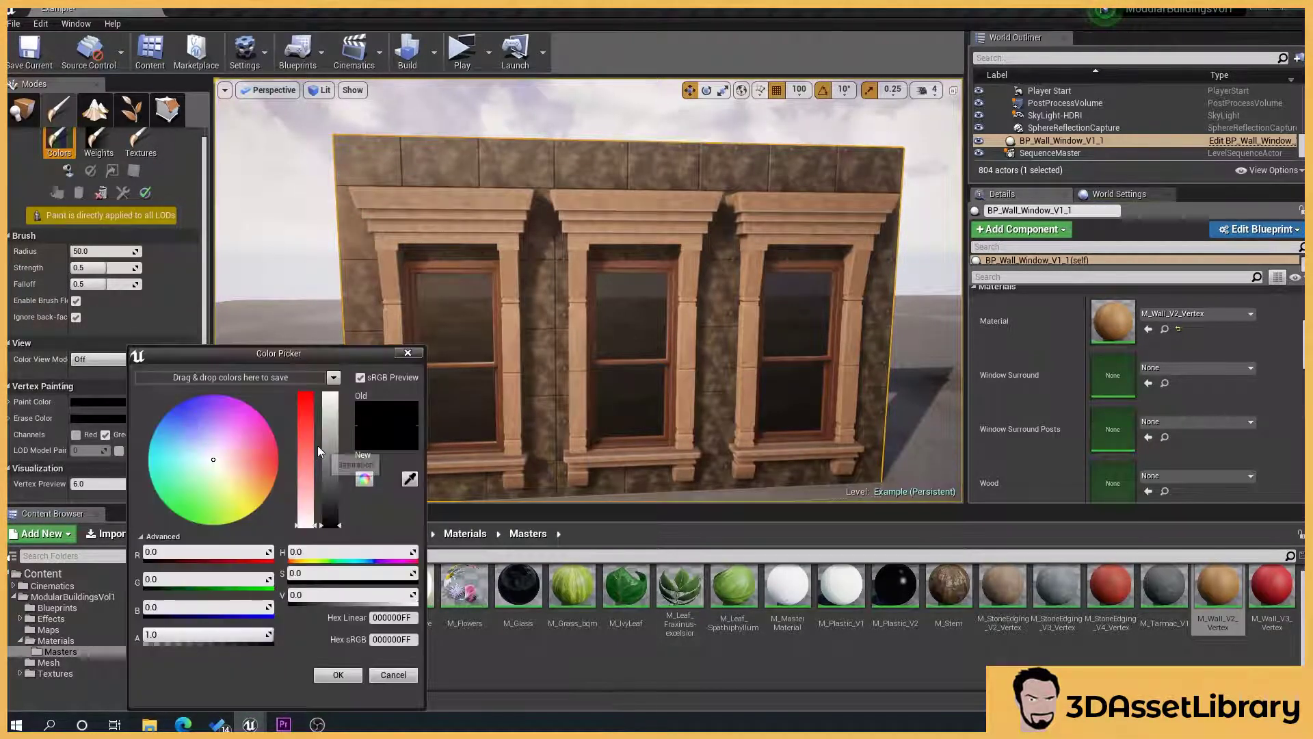
{"action": "left_click_drag", "start_coordinate": [330, 471], "coordinate": [333, 377]}
{"action": "left_click", "coordinate": [338, 675]}
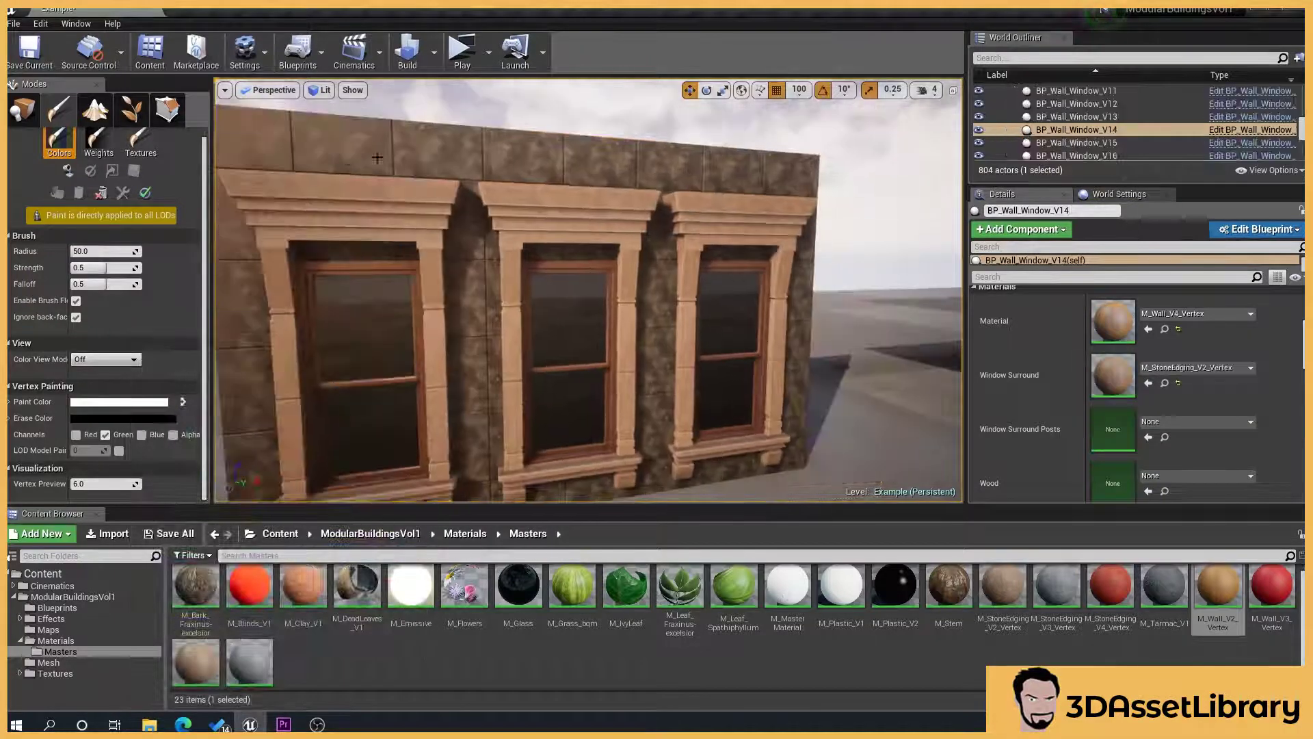
Reselect BP_Wall_Window_V1_1 and paint white across the top row of blocks above the windows
{"action": "left_click_drag", "start_coordinate": [377, 158], "coordinate": [370, 189]}
{"action": "left_click", "coordinate": [376, 155]}
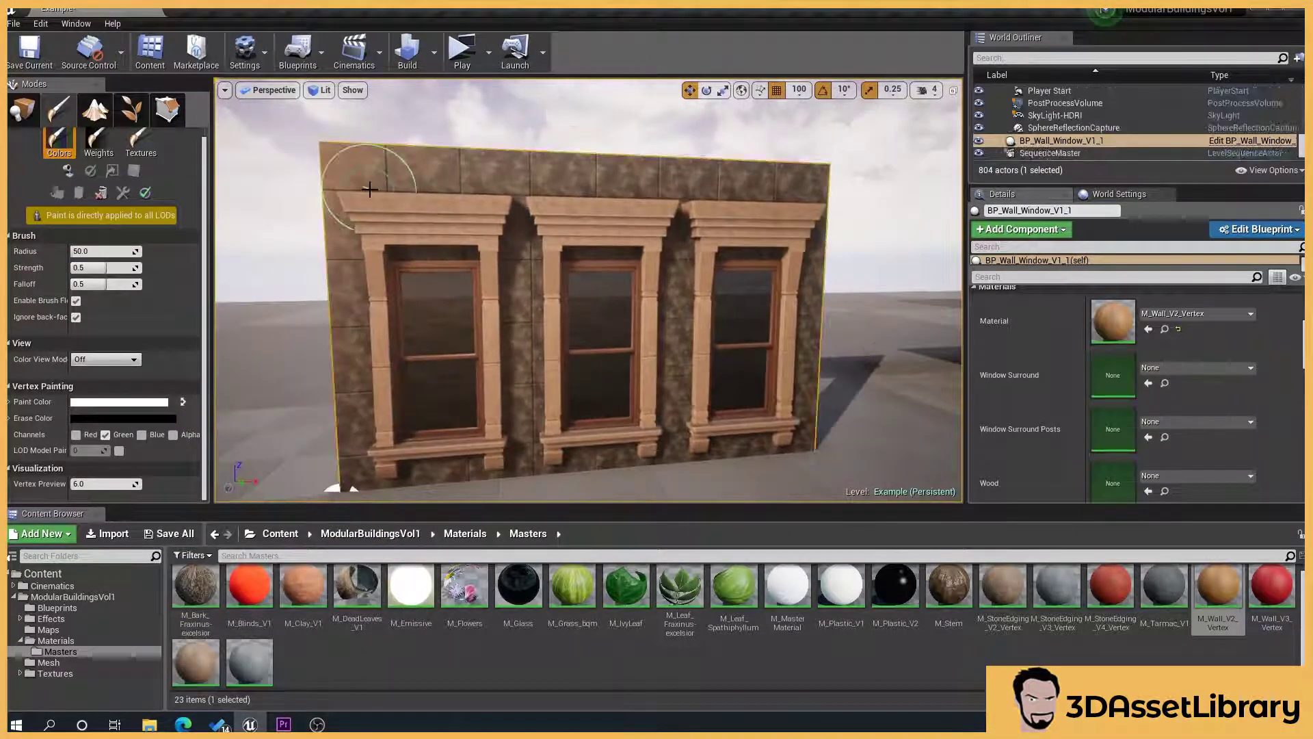
{"action": "key", "text": "shift+1"}
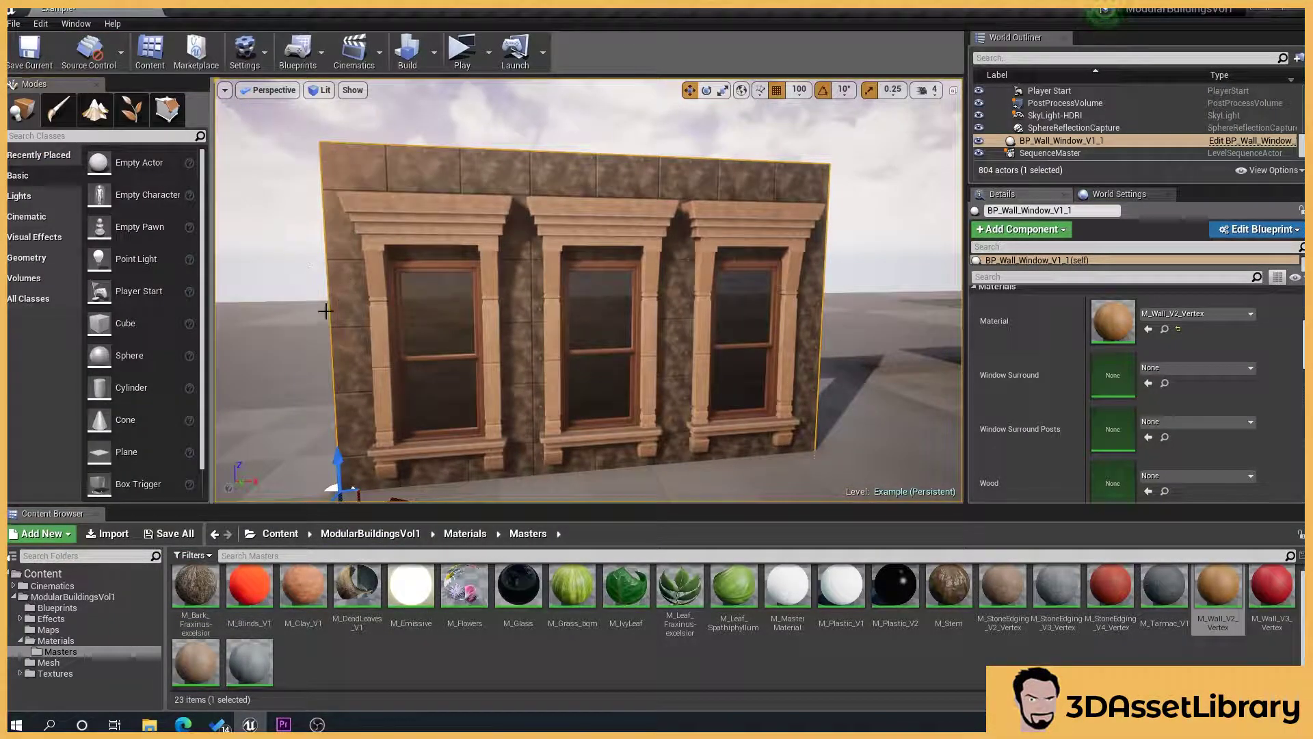
{"action": "key", "text": "shift+2"}
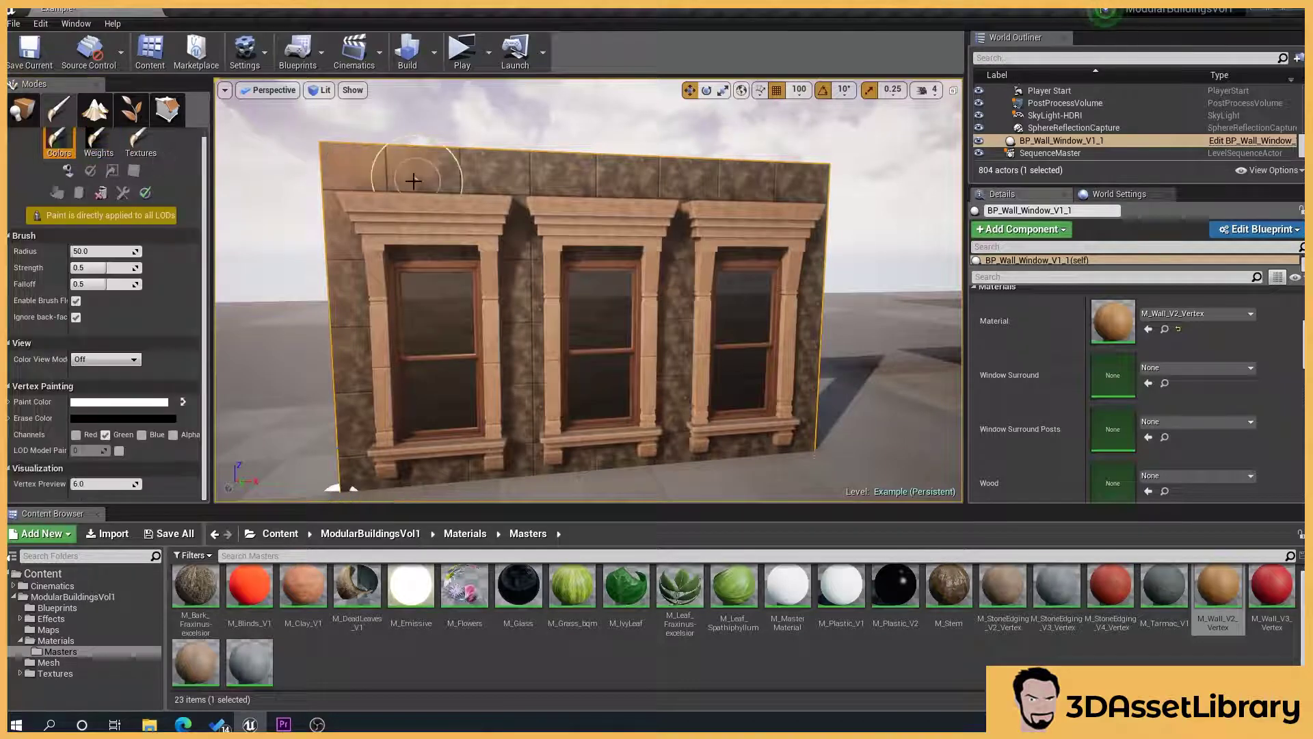
{"action": "mouse_move", "coordinate": [480, 174]}
{"action": "left_mouse_down"}
{"action": "mouse_move", "coordinate": [592, 167]}
{"action": "mouse_move", "coordinate": [759, 190]}
{"action": "left_mouse_up"}
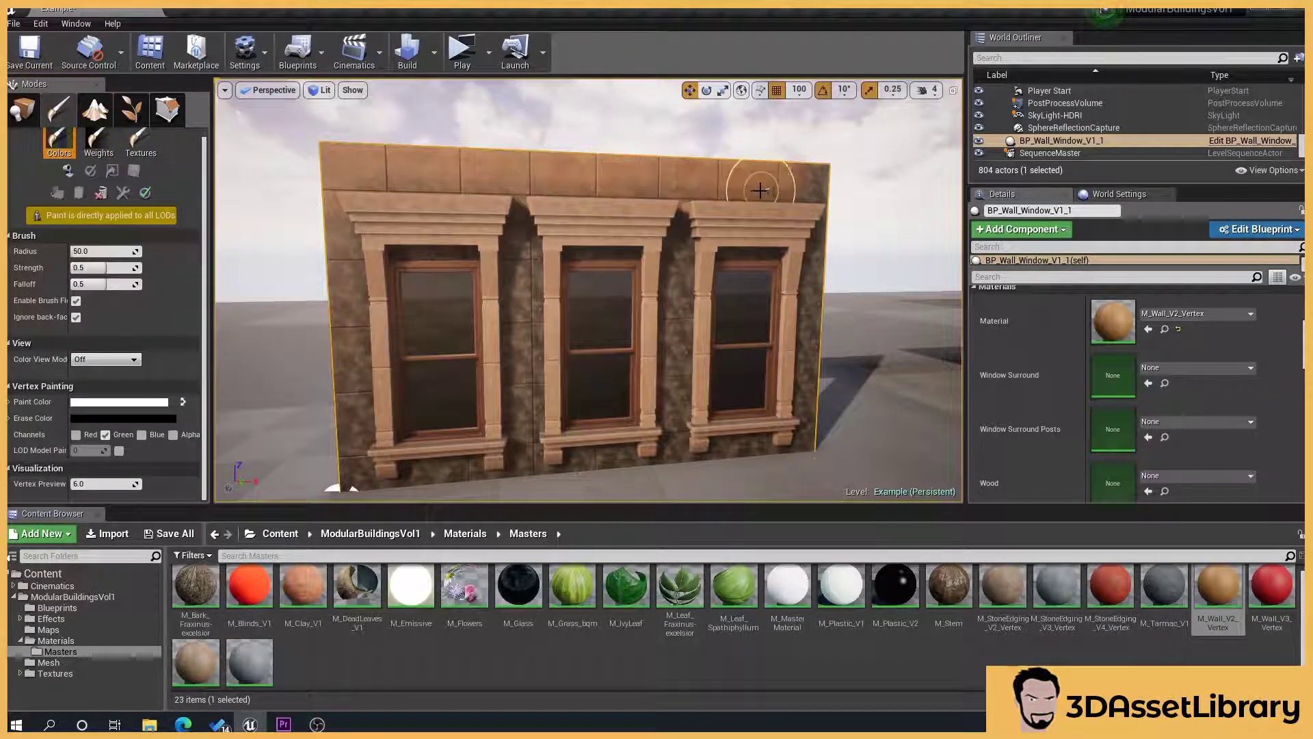
Paint white down the wall's right edge and around the base of the right-hand window
{"action": "middle_click_drag", "start_coordinate": [758, 183], "coordinate": [746, 207]}
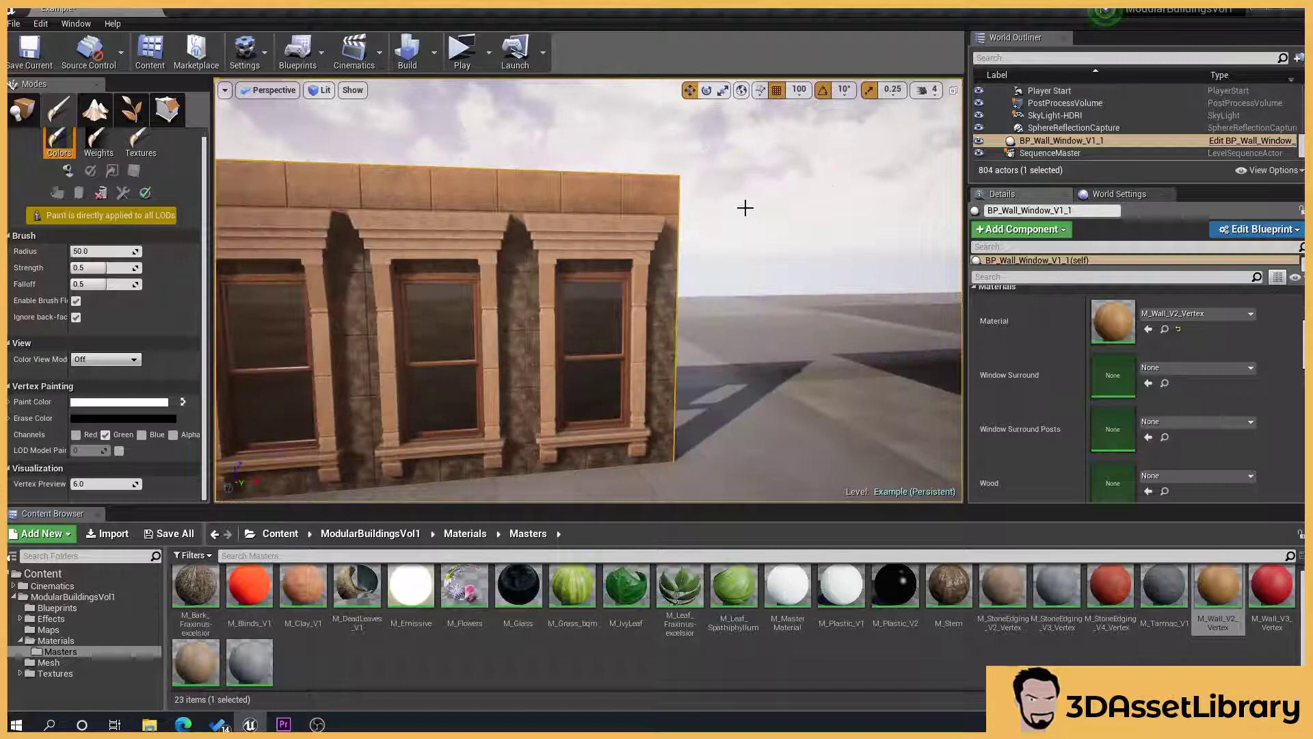
{"action": "left_click_drag", "start_coordinate": [673, 317], "coordinate": [669, 424]}
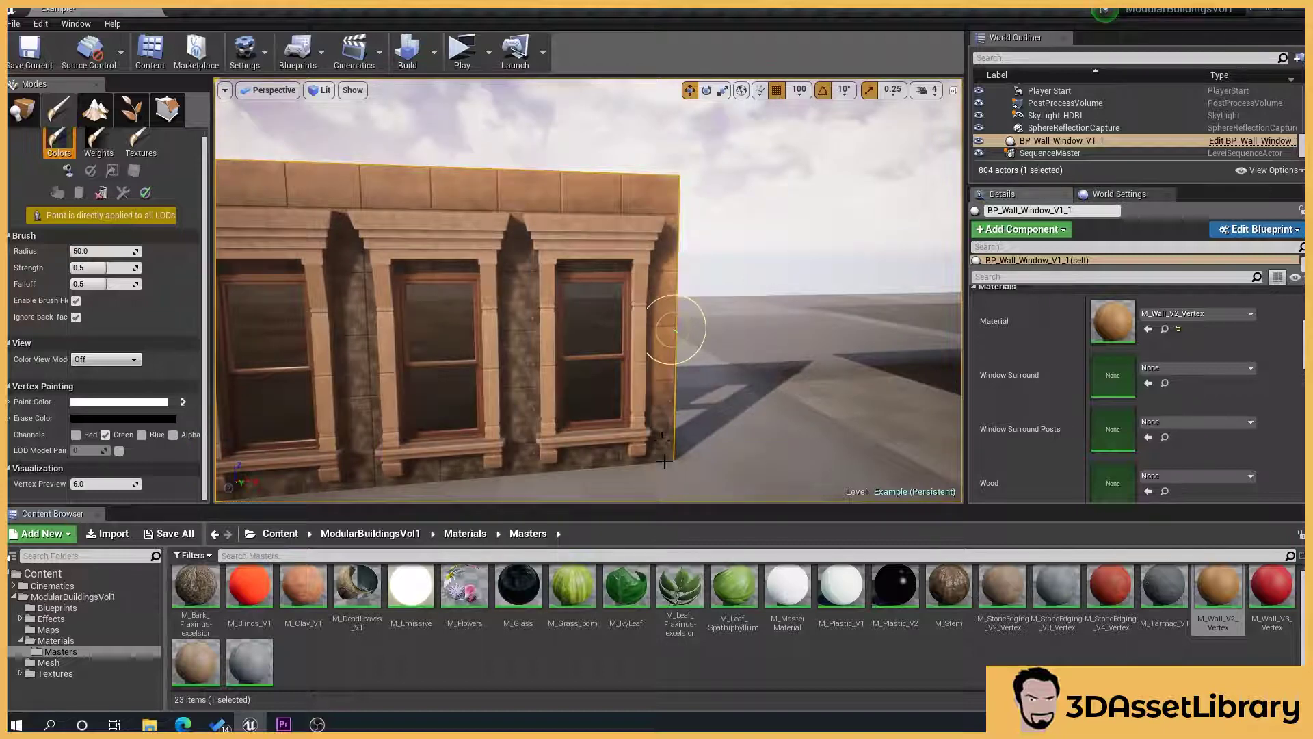
{"action": "left_click_drag", "start_coordinate": [674, 329], "coordinate": [666, 449]}
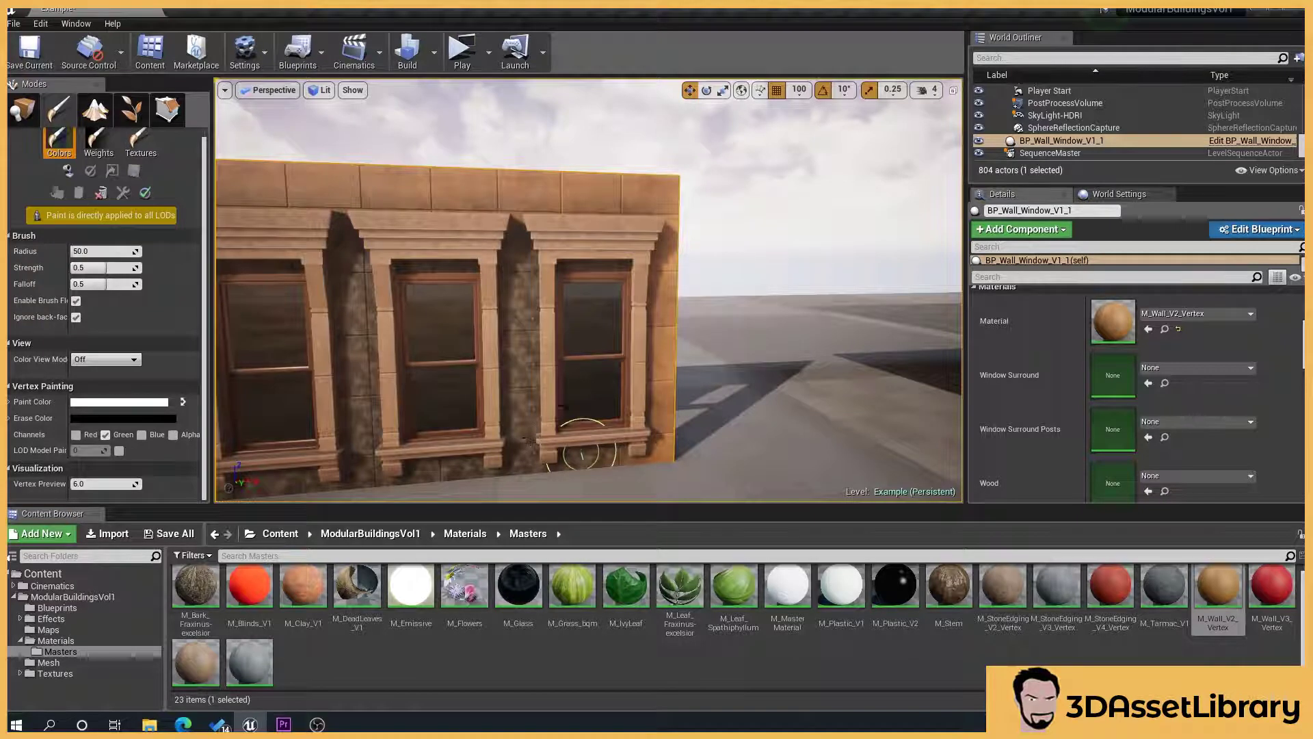
{"action": "left_click", "coordinate": [561, 388]}
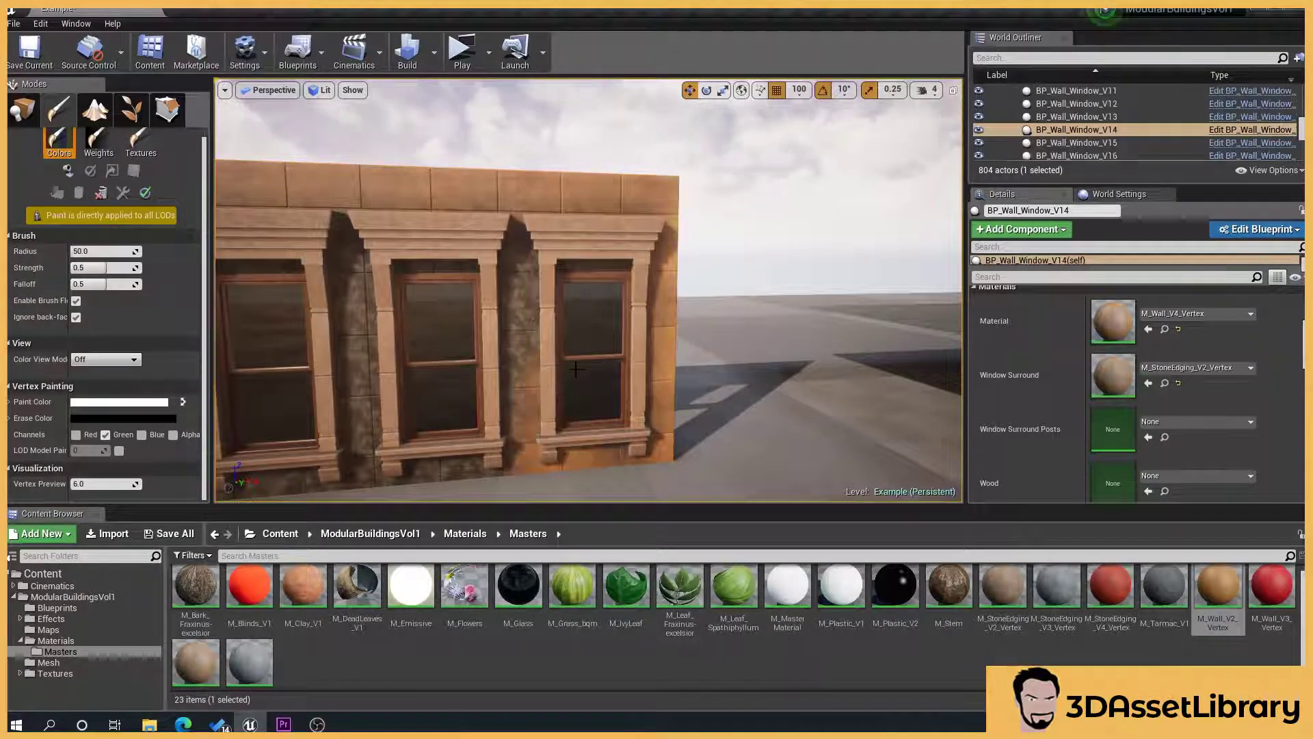
Reselect BP_Wall_Window_V1_1 and paint white over the remaining wall between the windows, along the base and at the left edge
{"action": "middle_click_drag", "start_coordinate": [539, 447], "coordinate": [612, 430]}
{"action": "right_click_drag", "start_coordinate": [397, 456], "coordinate": [480, 459]}
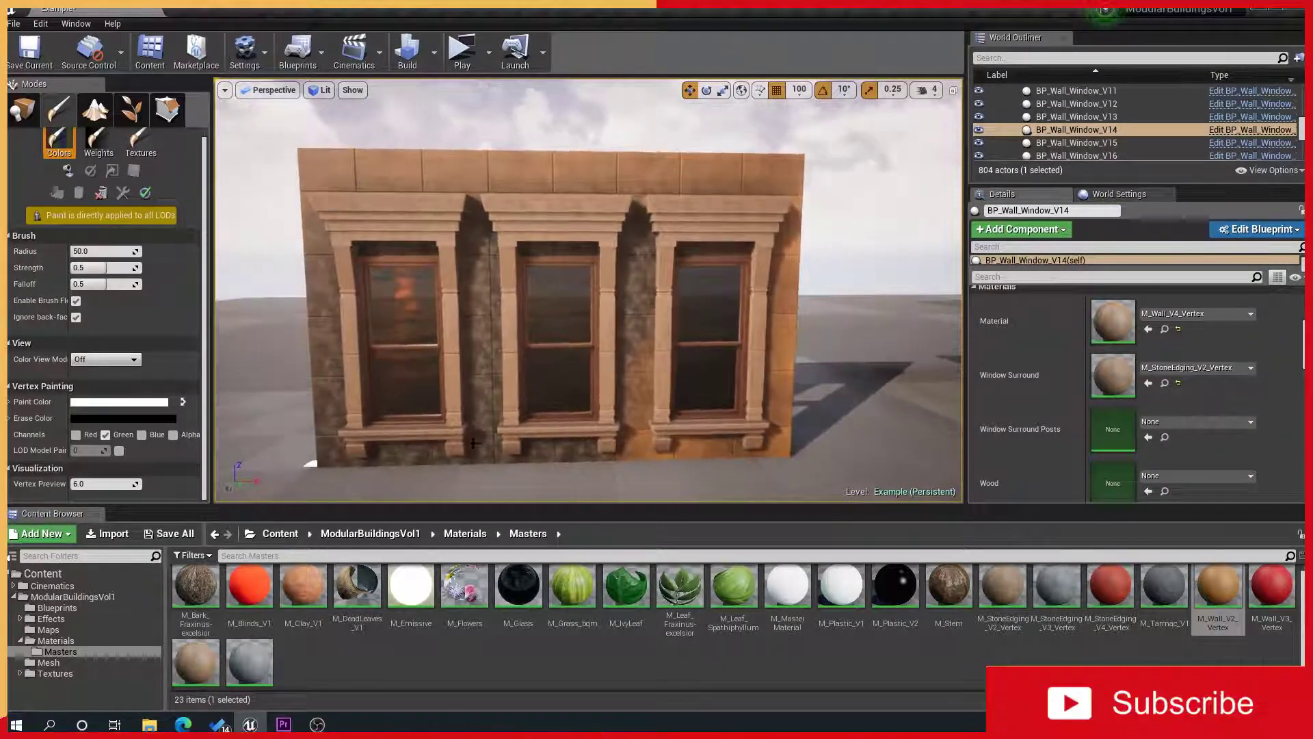
{"action": "left_click", "coordinate": [481, 460]}
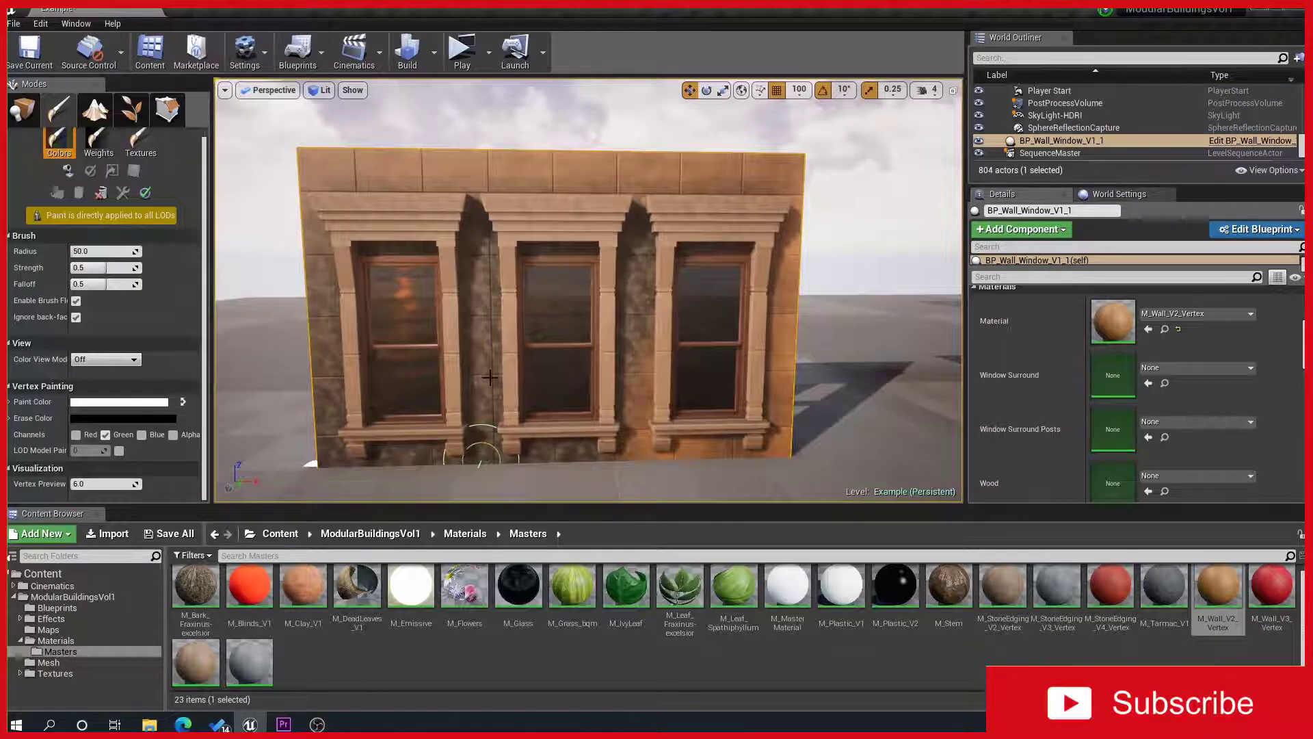
{"action": "left_click_drag", "start_coordinate": [630, 353], "coordinate": [414, 468]}
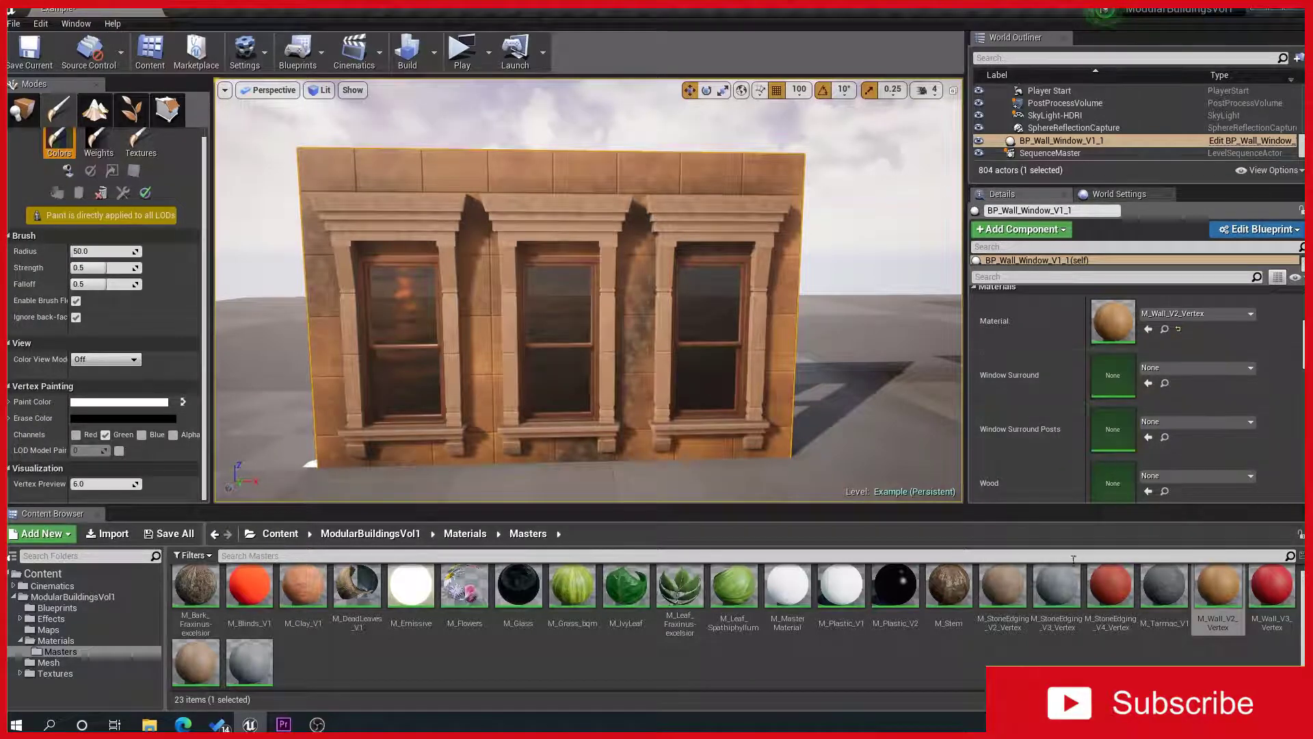
Leave vertex painting and assign M_StoneEdging_V2_Vertex as the wall's Window Surround material
{"action": "left_click", "coordinate": [1031, 645]}
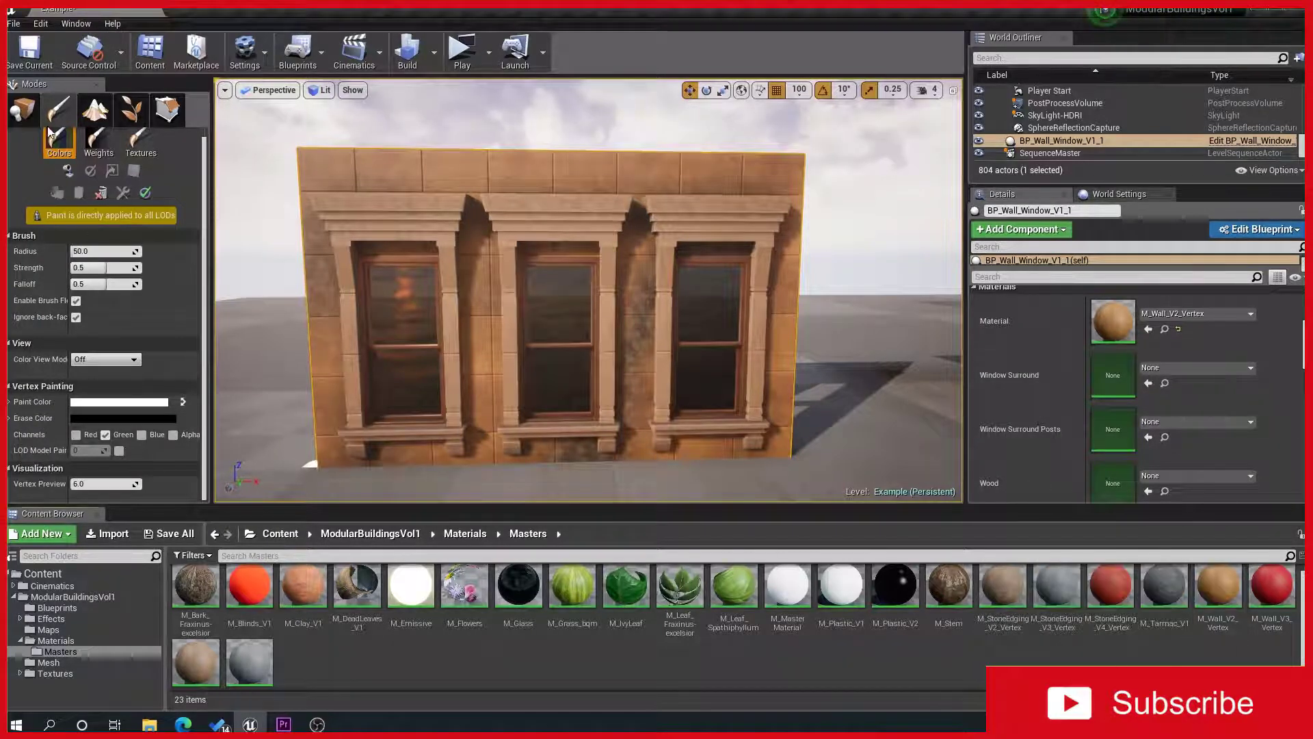
{"action": "key", "text": "shift+1"}
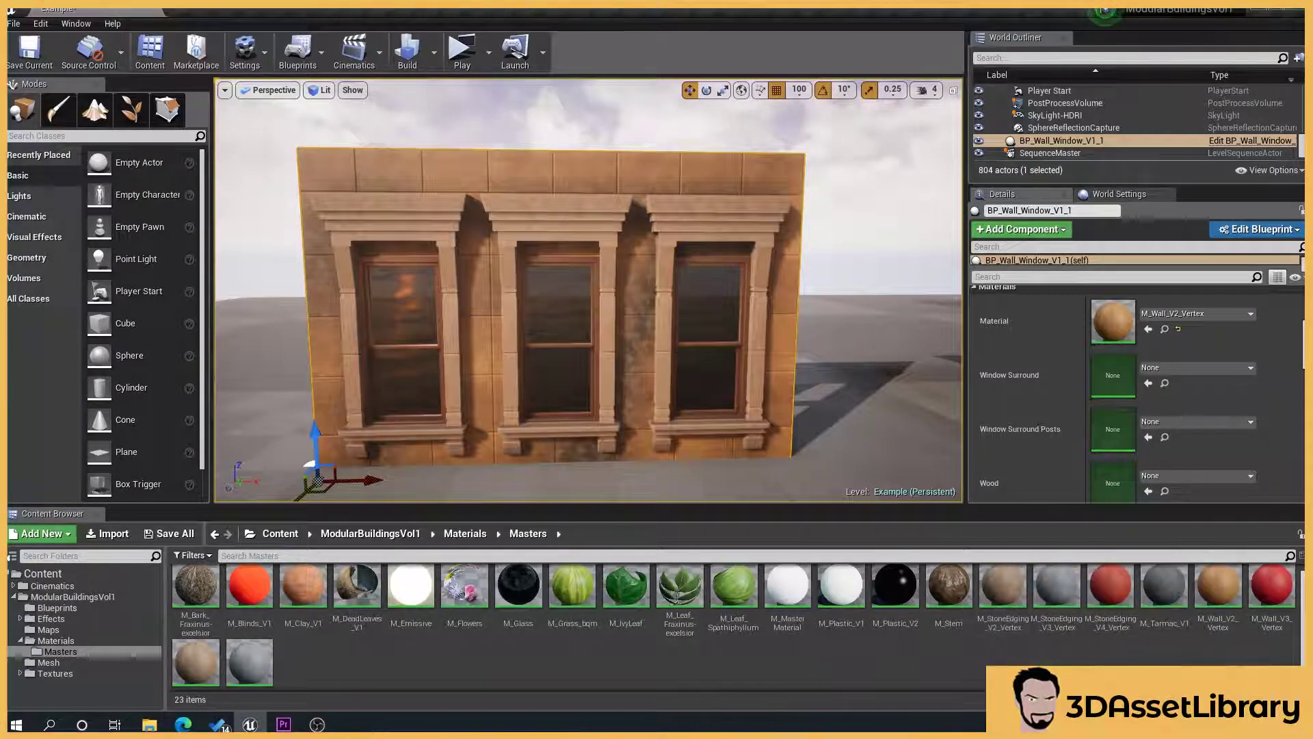
{"action": "left_click_drag", "start_coordinate": [655, 303], "coordinate": [629, 260]}
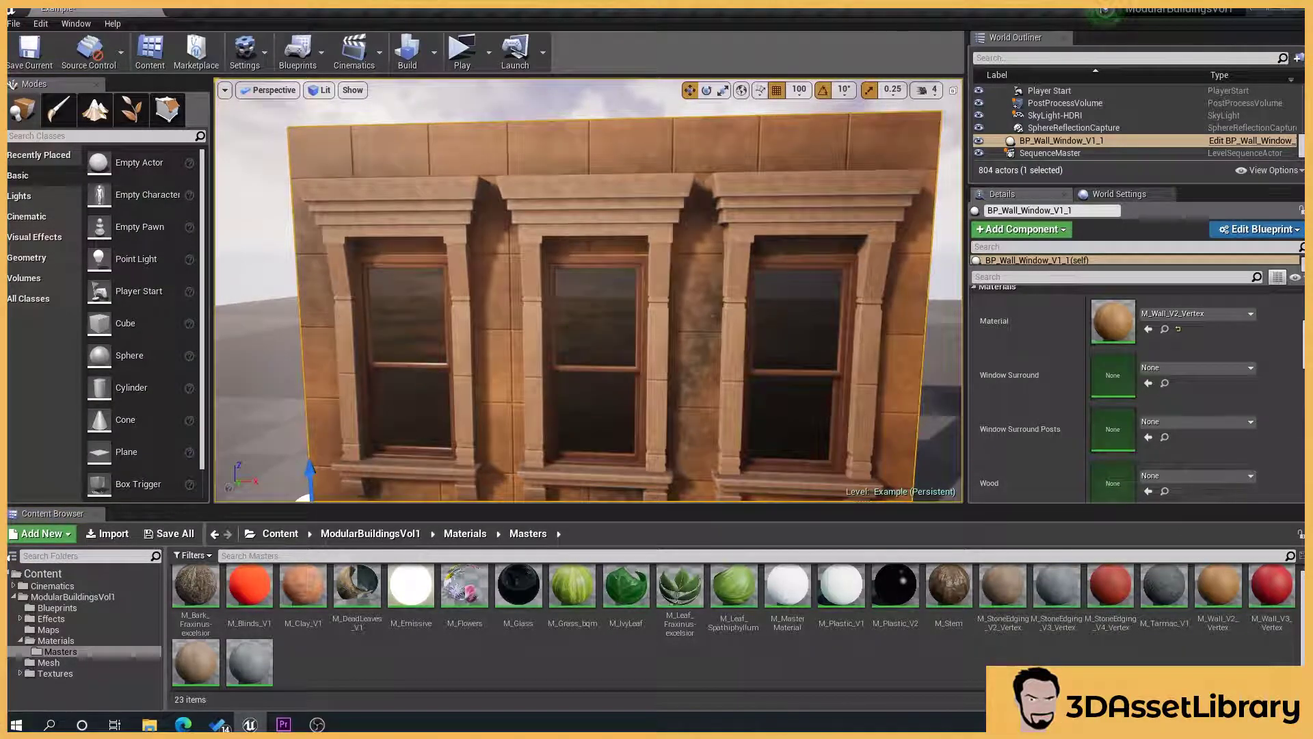
{"action": "left_click_drag", "start_coordinate": [987, 590], "coordinate": [1112, 376]}
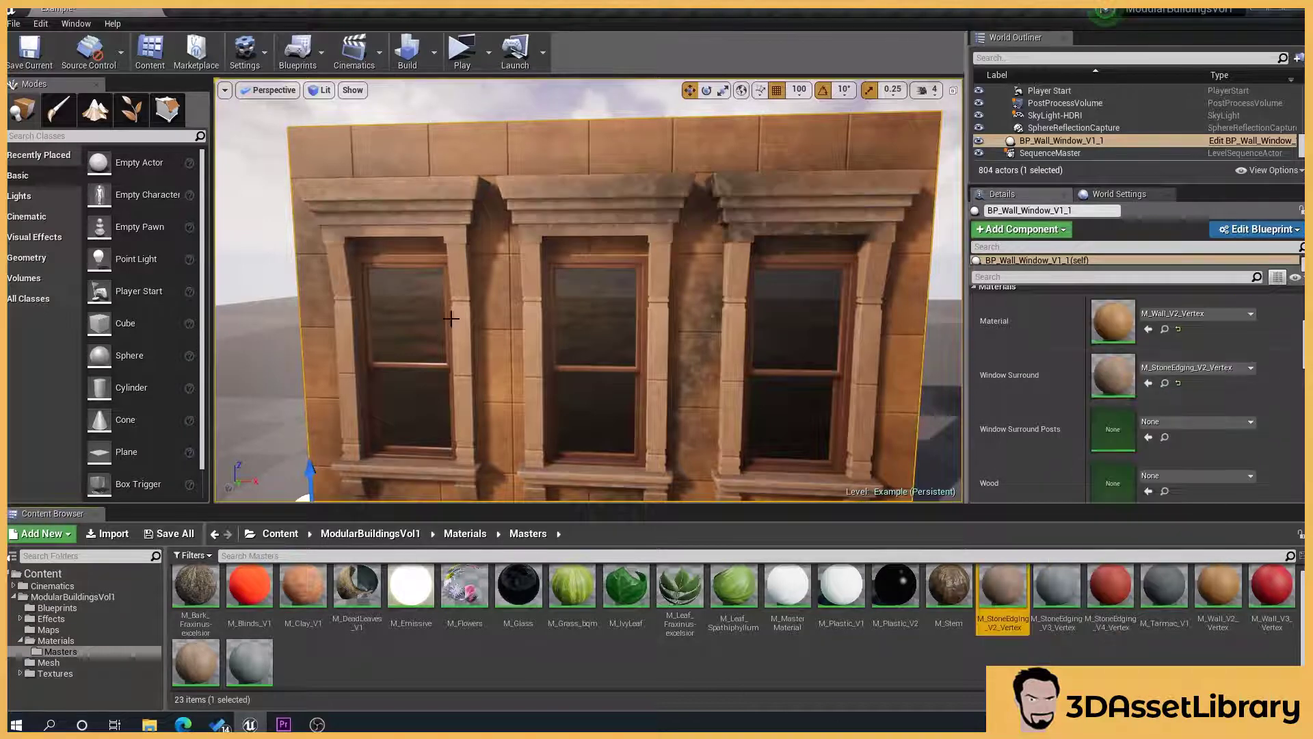
Return to vertex painting and brush white over the weathered lintel of the right-hand window
{"action": "left_click", "coordinate": [58, 108]}
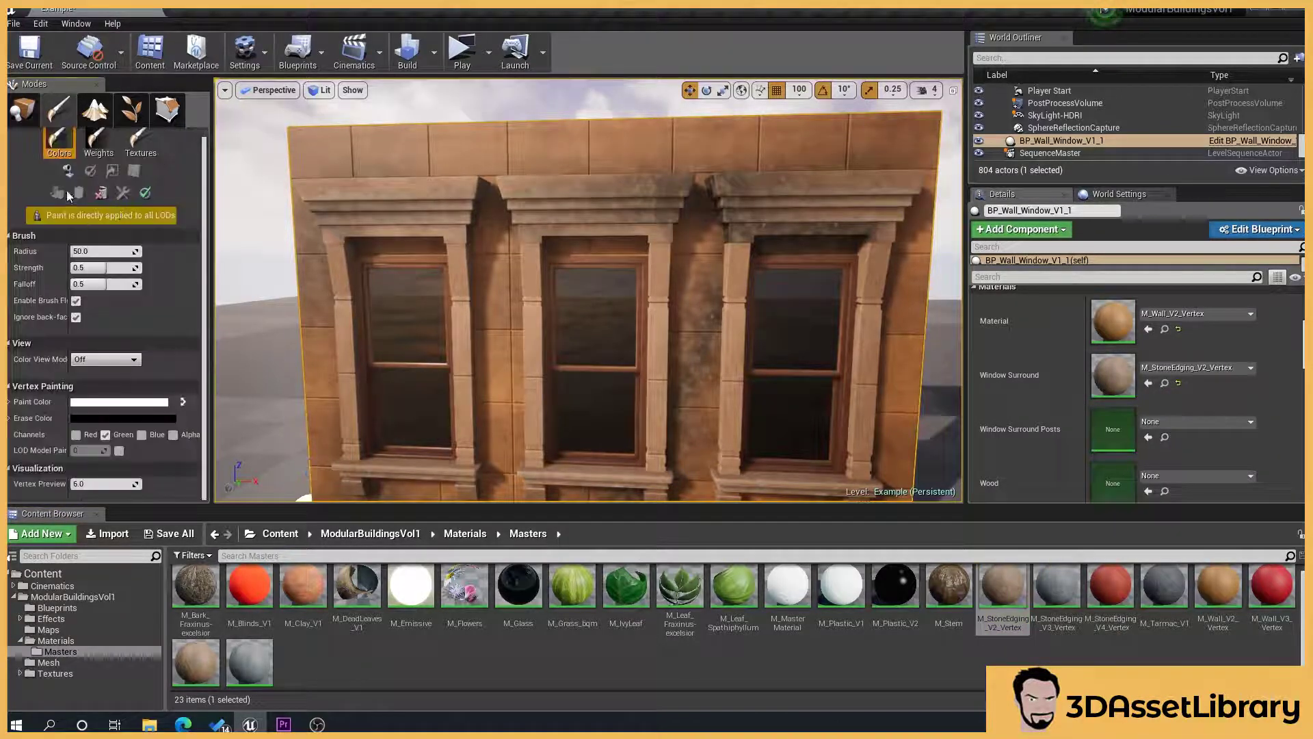
{"action": "left_click", "coordinate": [732, 181]}
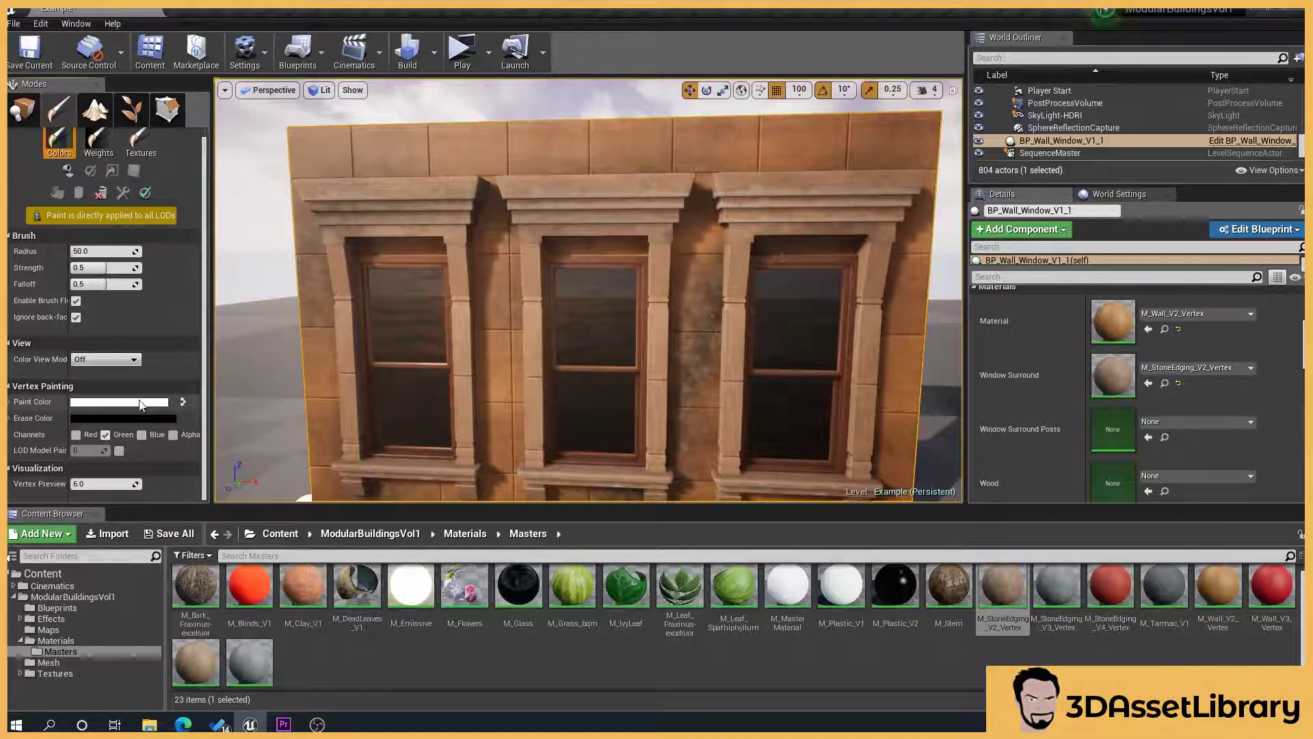
Set the paint color to a near-black grey of value 0.057292 and brush weathering onto the window surrounds
{"action": "left_click", "coordinate": [141, 403]}
{"action": "left_click_drag", "start_coordinate": [343, 470], "coordinate": [344, 519]}
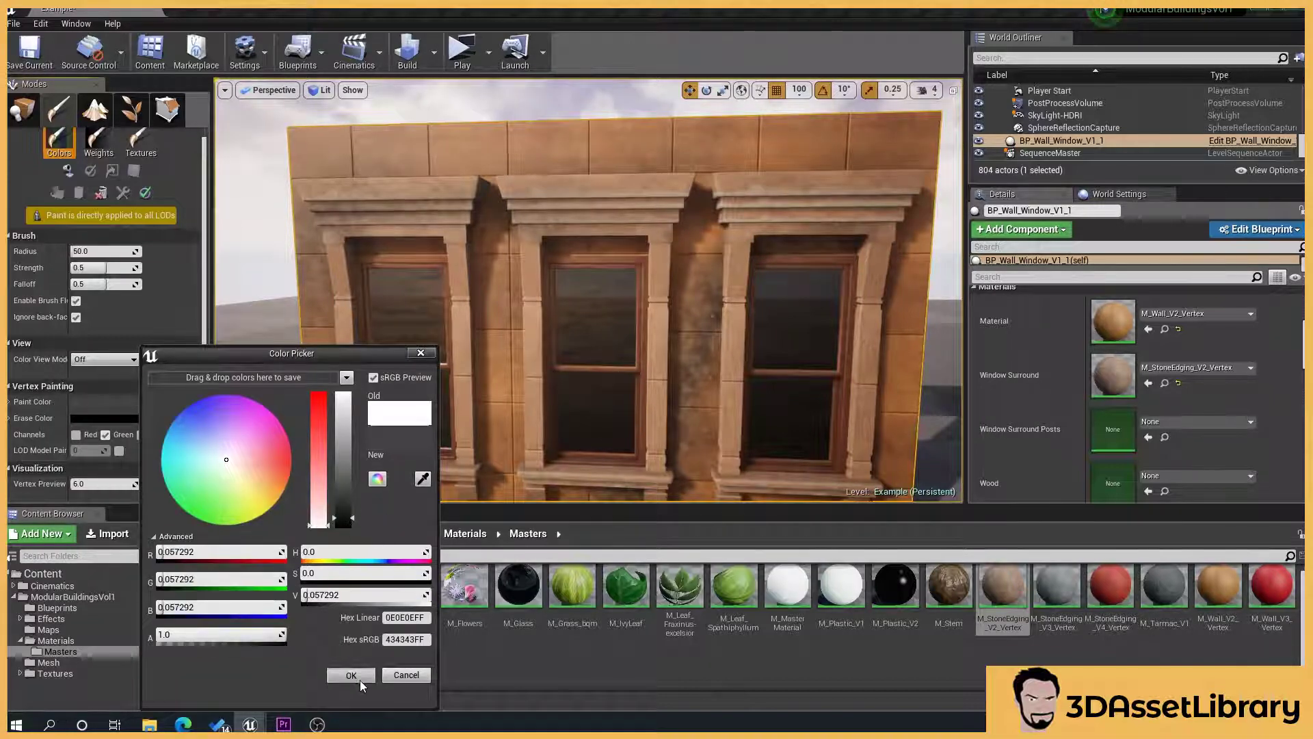
{"action": "left_click", "coordinate": [359, 679]}
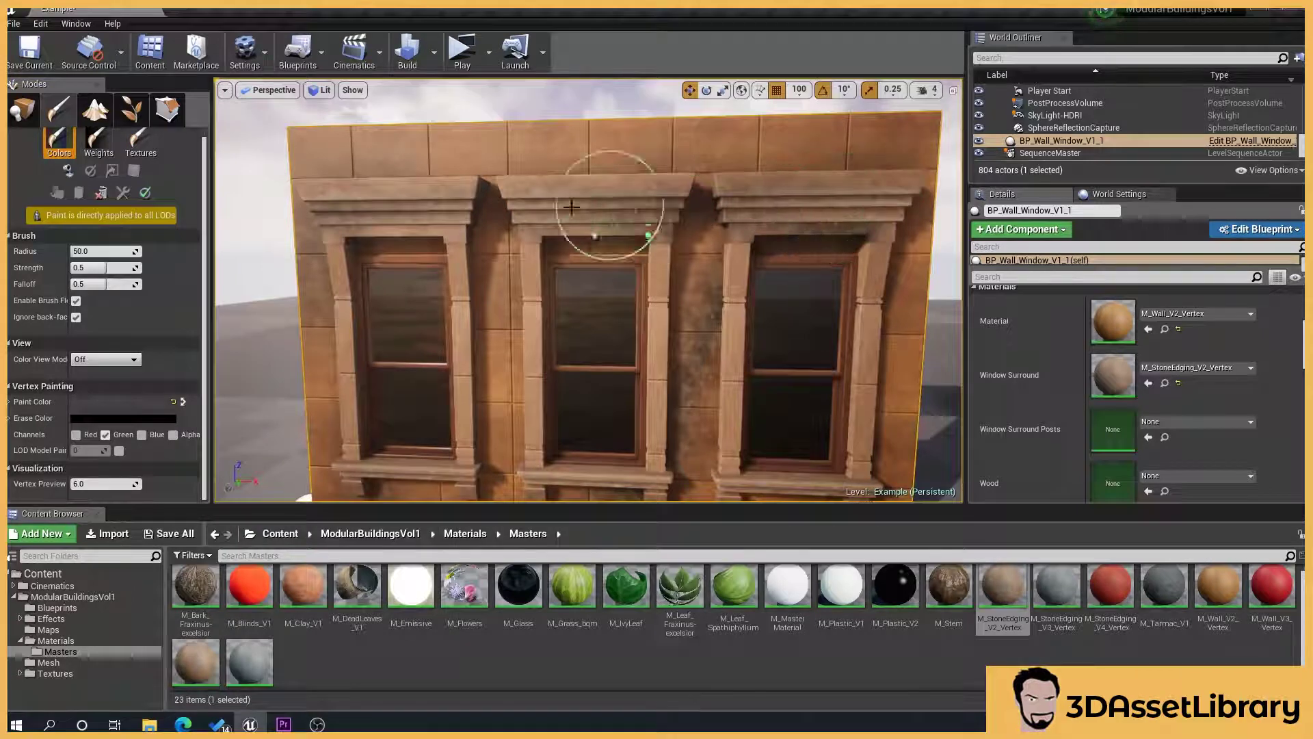
{"action": "mouse_move", "coordinate": [572, 206]}
{"action": "left_mouse_down"}
{"action": "mouse_move", "coordinate": [458, 293]}
{"action": "mouse_move", "coordinate": [355, 314]}
{"action": "mouse_move", "coordinate": [460, 470]}
{"action": "mouse_move", "coordinate": [387, 481]}
{"action": "left_mouse_up"}
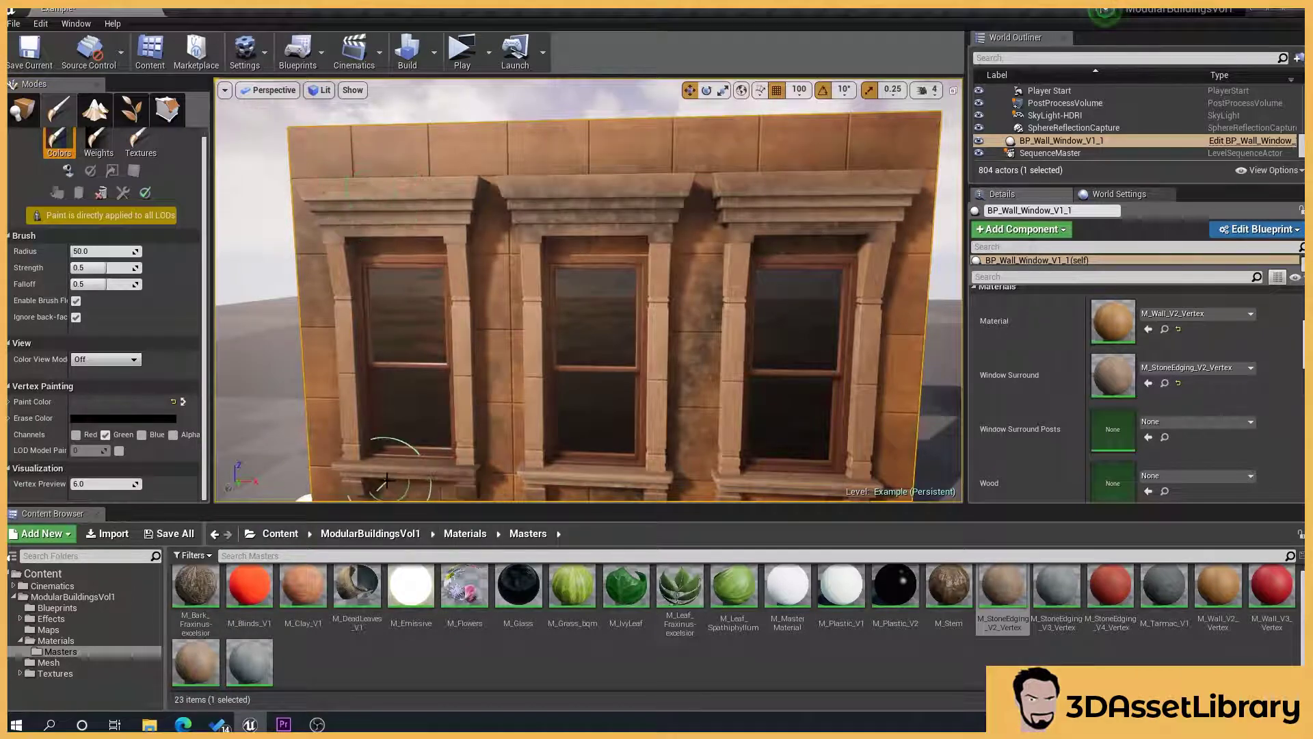
{"action": "middle_click_drag", "start_coordinate": [386, 481], "coordinate": [403, 458]}
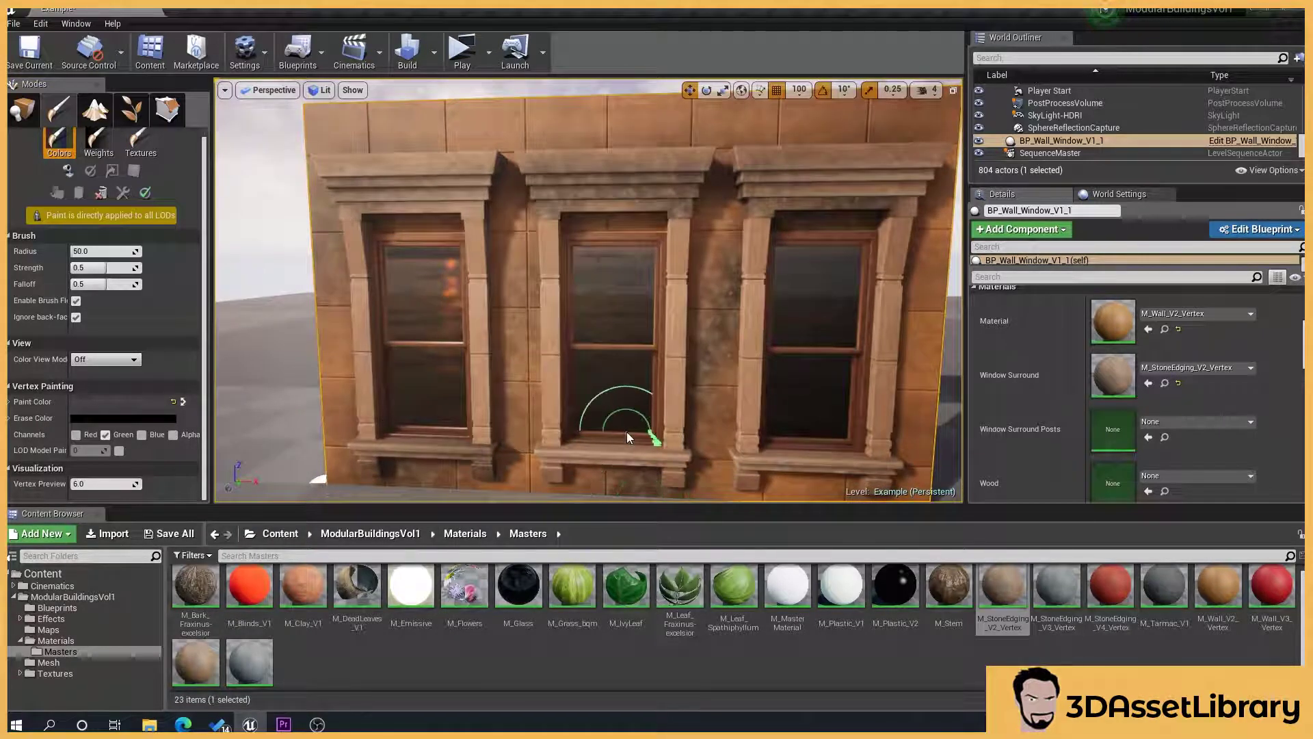
Leave vertex painting and examine the painted walls and stone edging on the finished building facades
{"action": "left_click", "coordinate": [23, 109]}
{"action": "right_click_drag", "start_coordinate": [690, 313], "coordinate": [916, 311]}
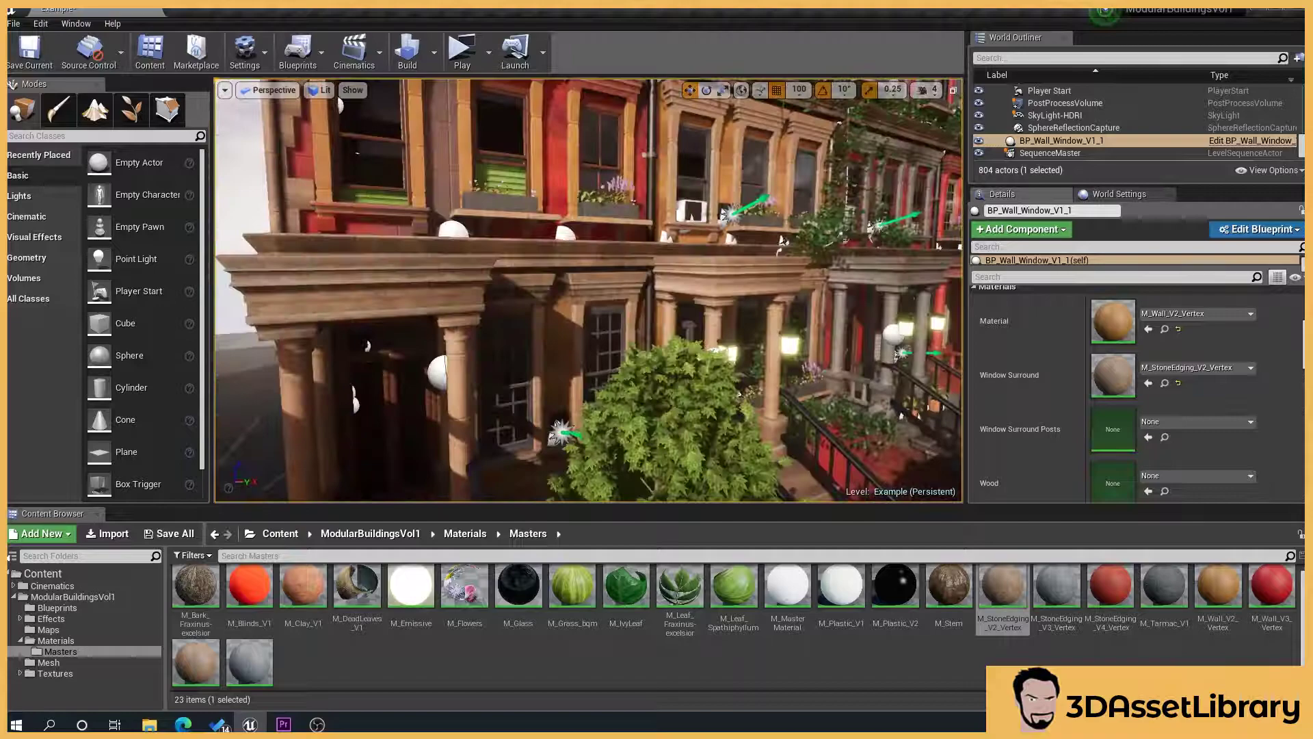
{"action": "right_click_drag", "start_coordinate": [709, 396], "coordinate": [691, 369]}
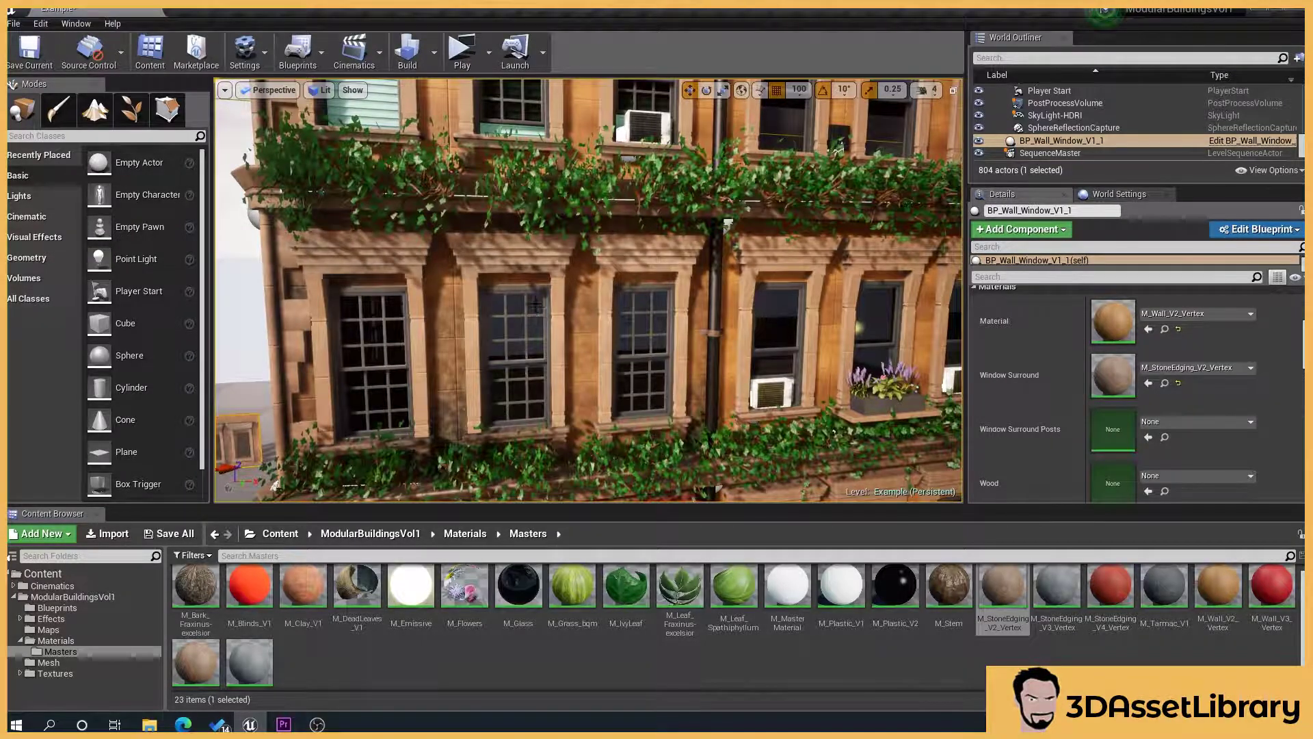
{"action": "right_click_drag", "start_coordinate": [536, 304], "coordinate": [666, 339]}
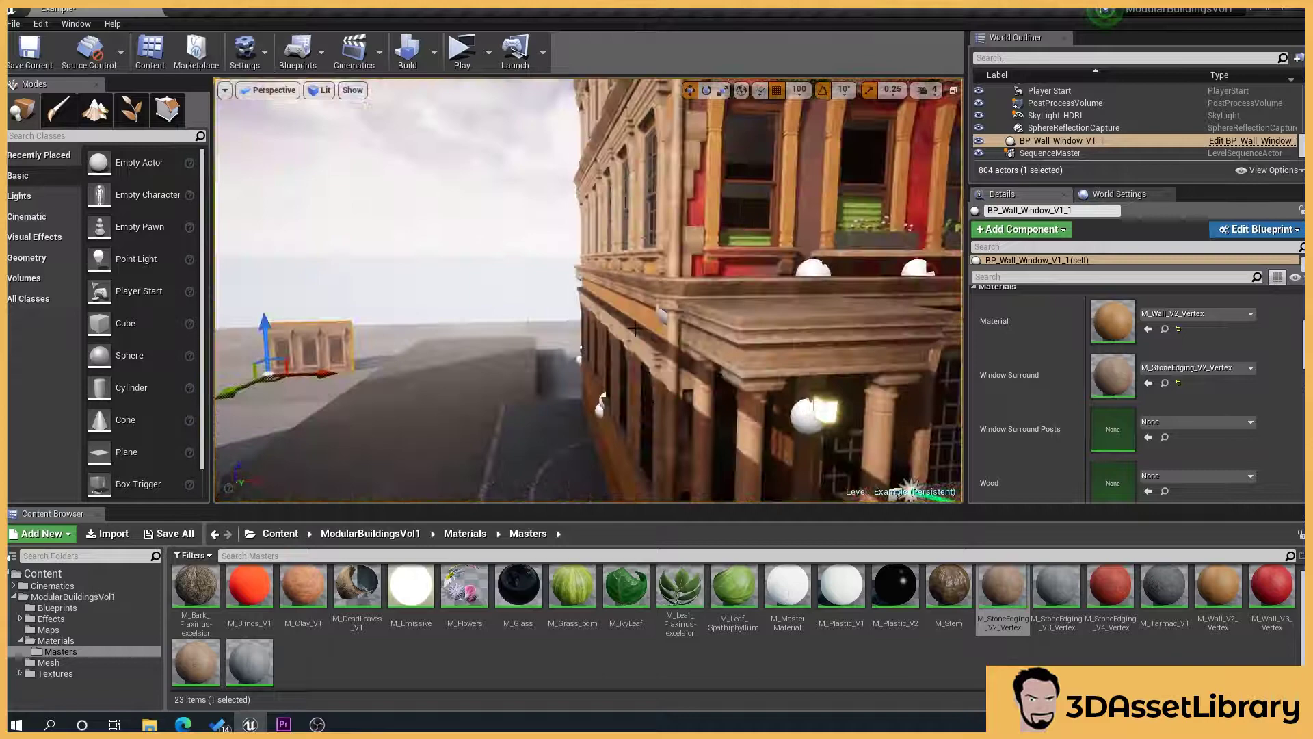
Return to the painted demonstration wall on the empty ground and delete it
{"action": "right_click_drag", "start_coordinate": [627, 331], "coordinate": [560, 331]}
{"action": "right_click_drag", "start_coordinate": [526, 495], "coordinate": [283, 467]}
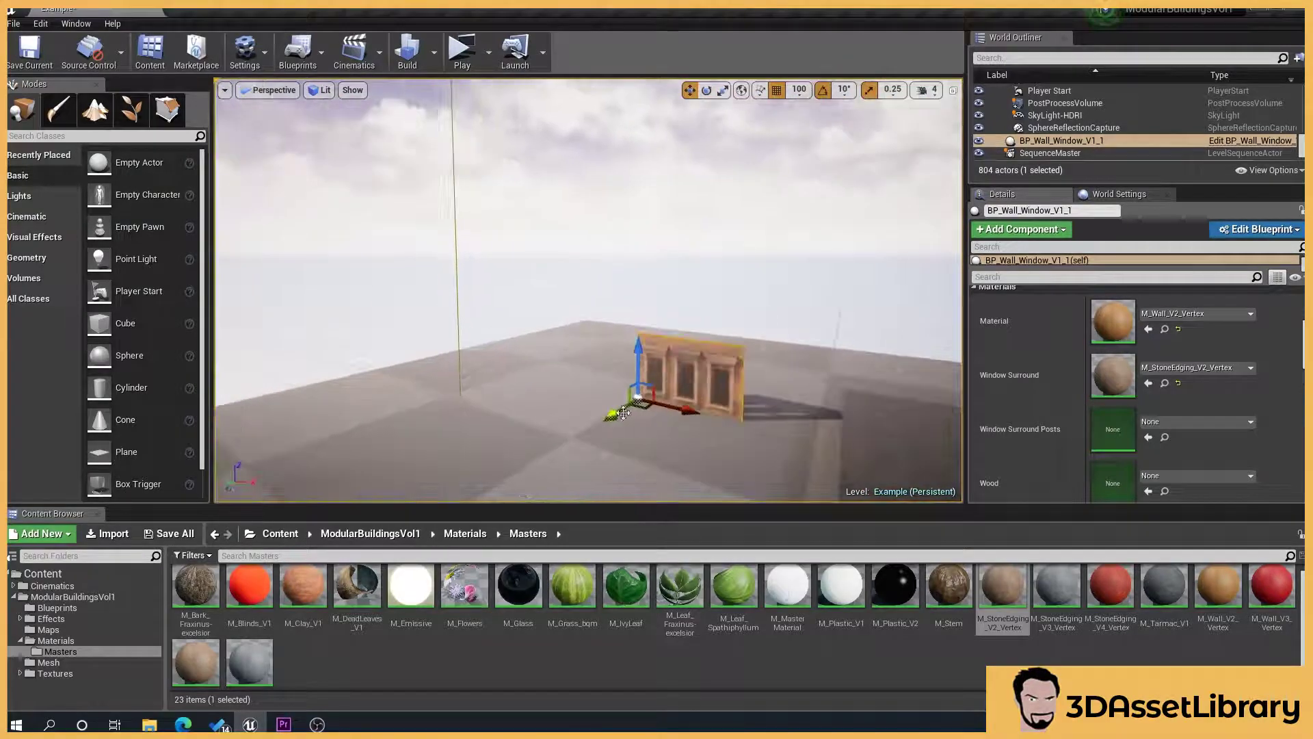
{"action": "key", "text": "Delete"}
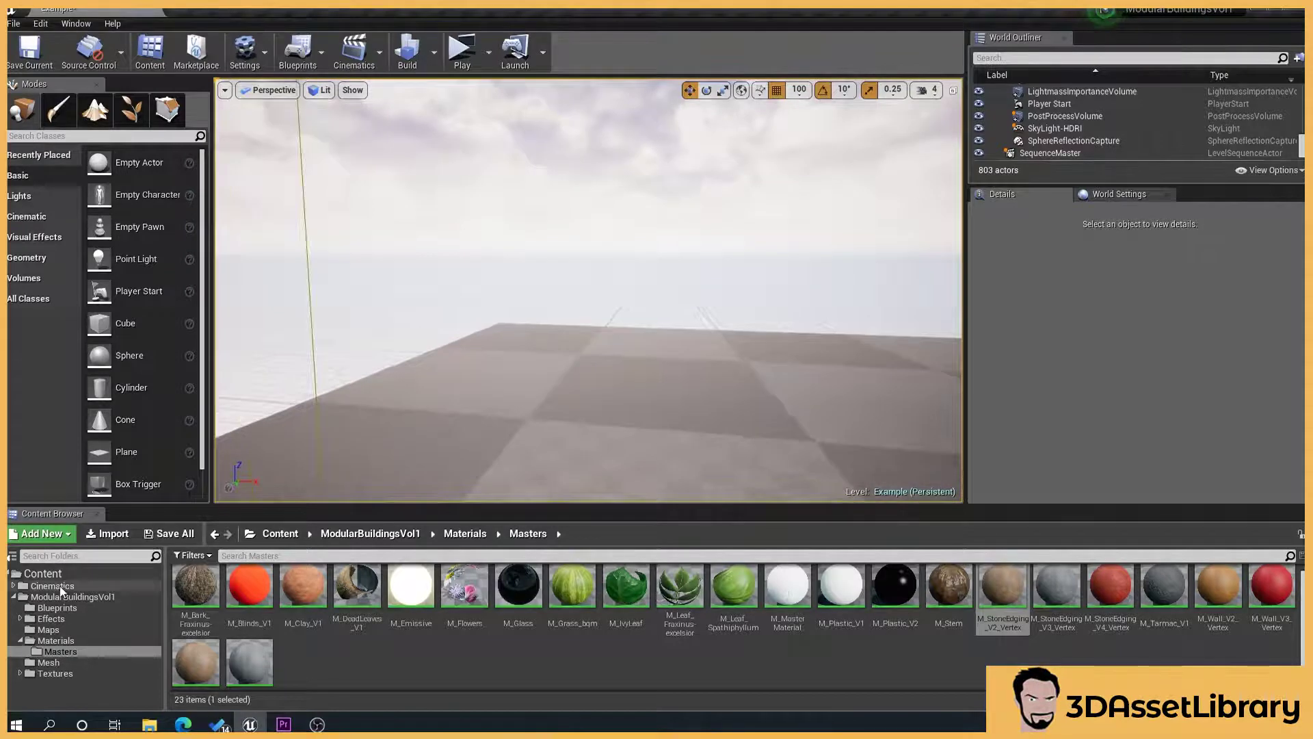
Look through the assets in the ModularBuildingsVol1 Blueprints folder and open the Materials folder
{"action": "left_click", "coordinate": [57, 608]}
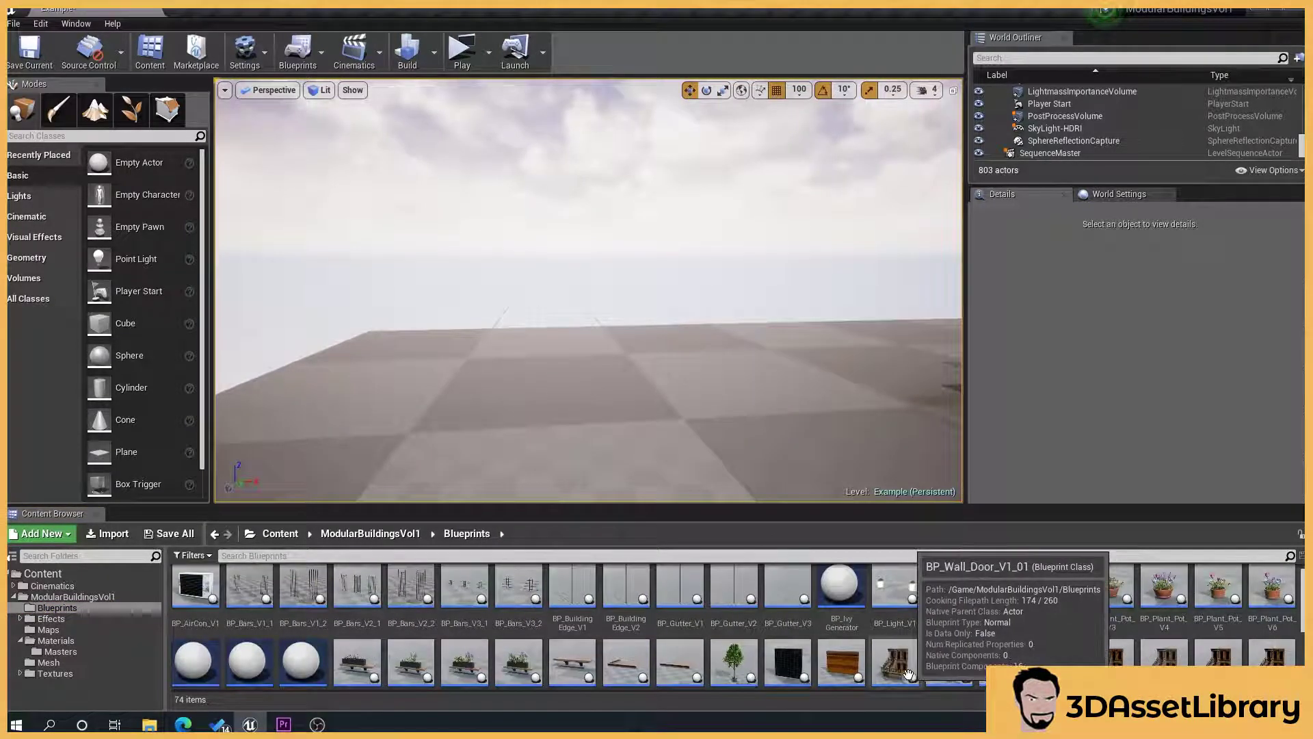
{"action": "left_click", "coordinate": [46, 642]}
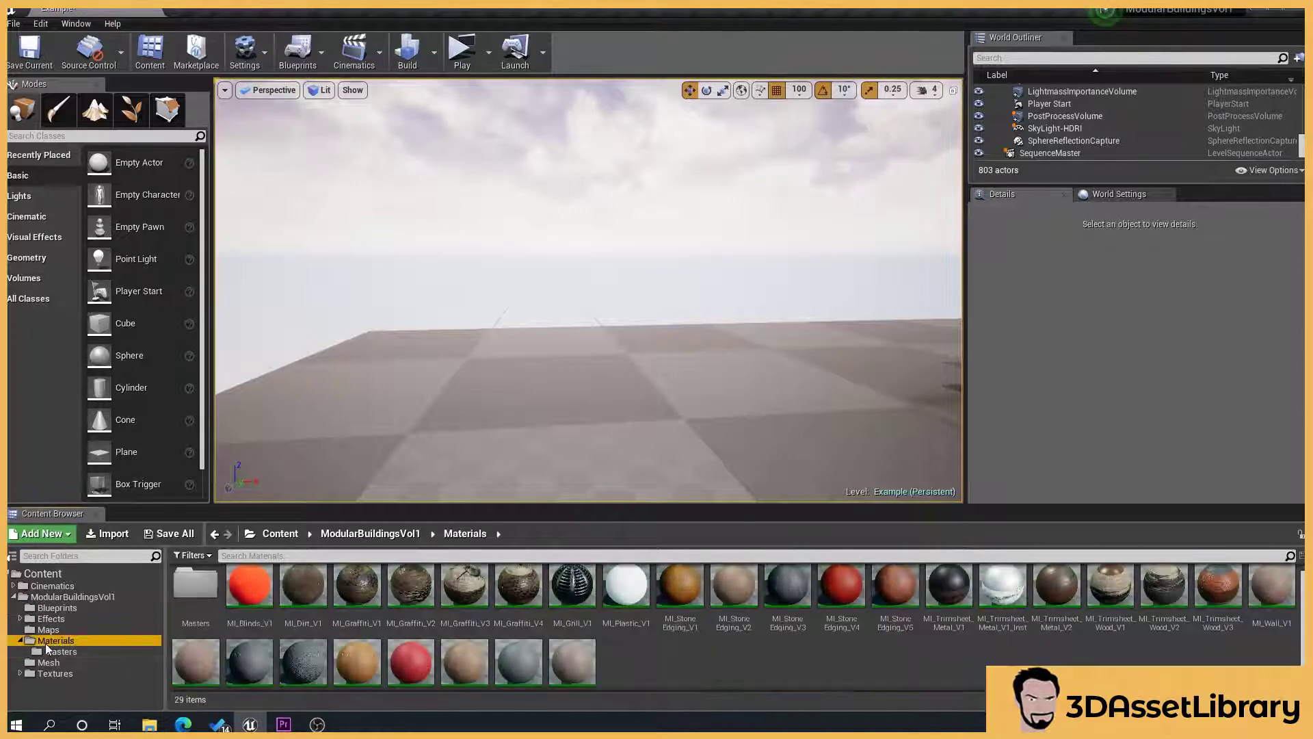
Look through the meshes in the ModularBuildingsVol1 Mesh folder and return to the Blueprints folder
{"action": "left_click", "coordinate": [48, 662]}
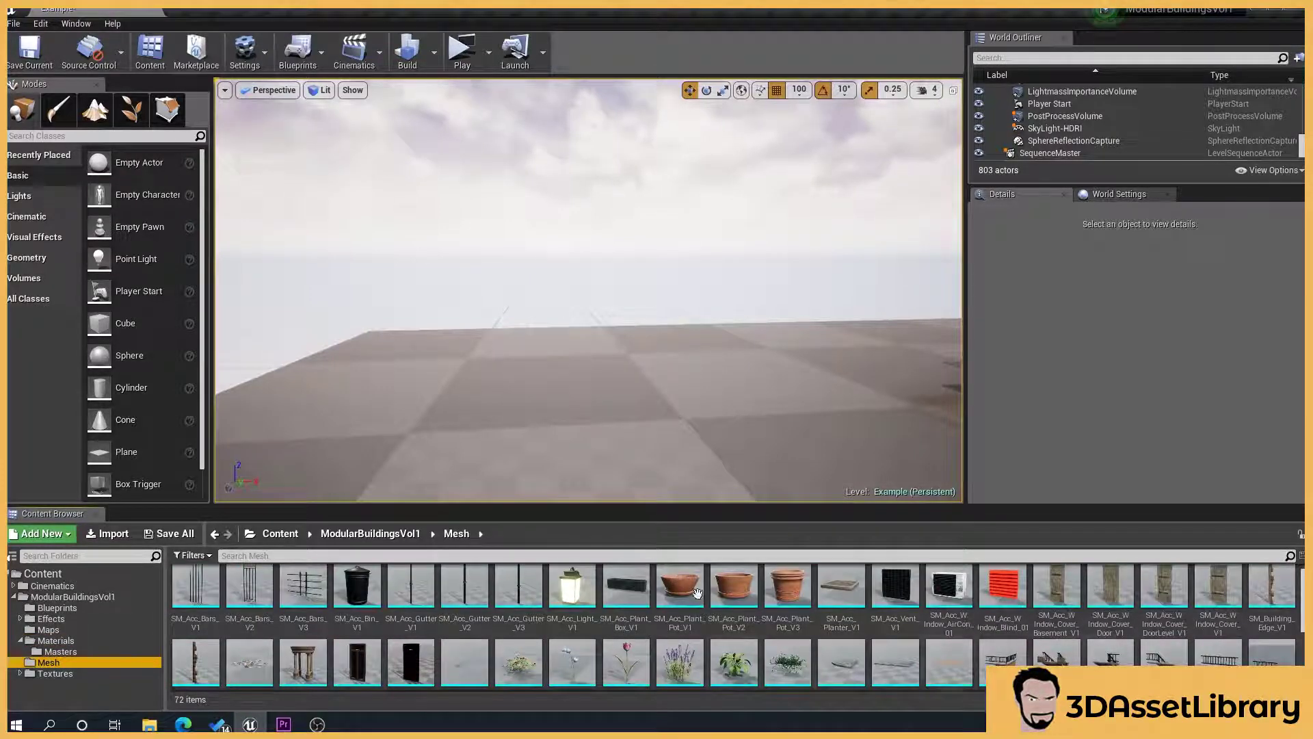
{"action": "left_click", "coordinate": [48, 609]}
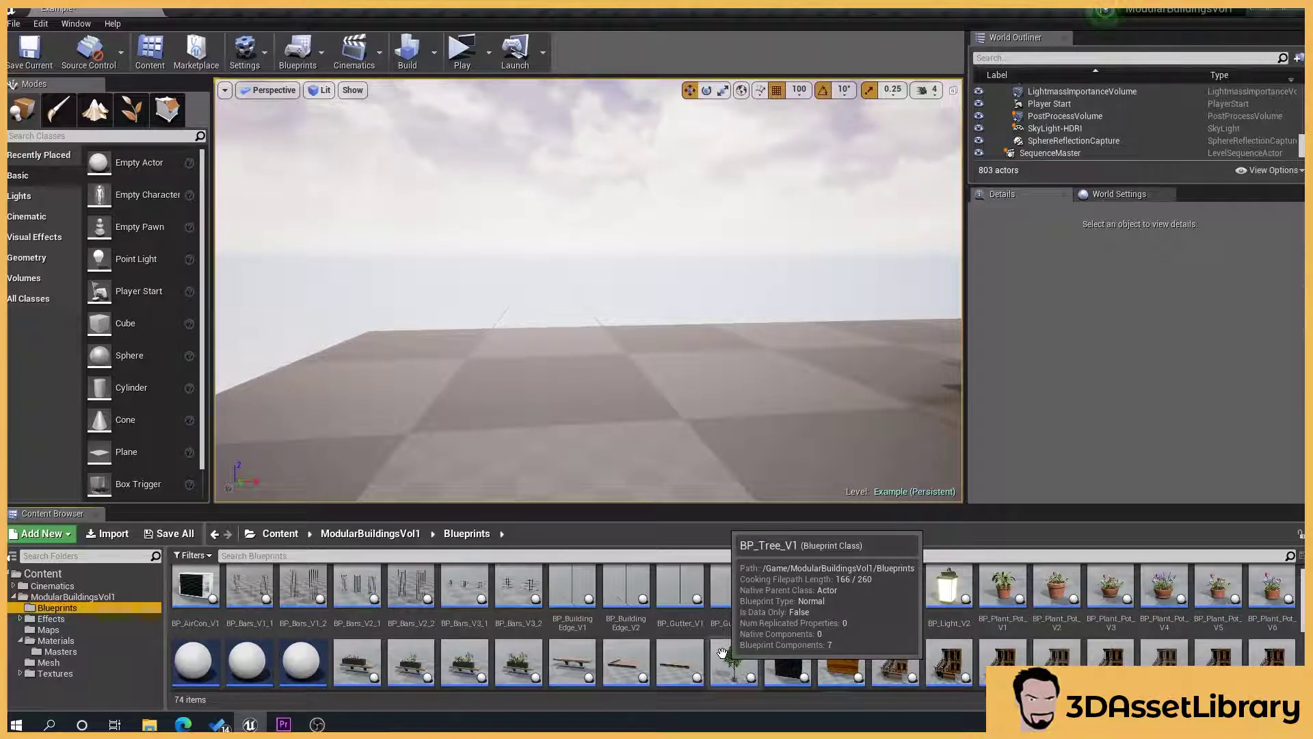
{"action": "right_click_drag", "start_coordinate": [564, 370], "coordinate": [537, 370]}
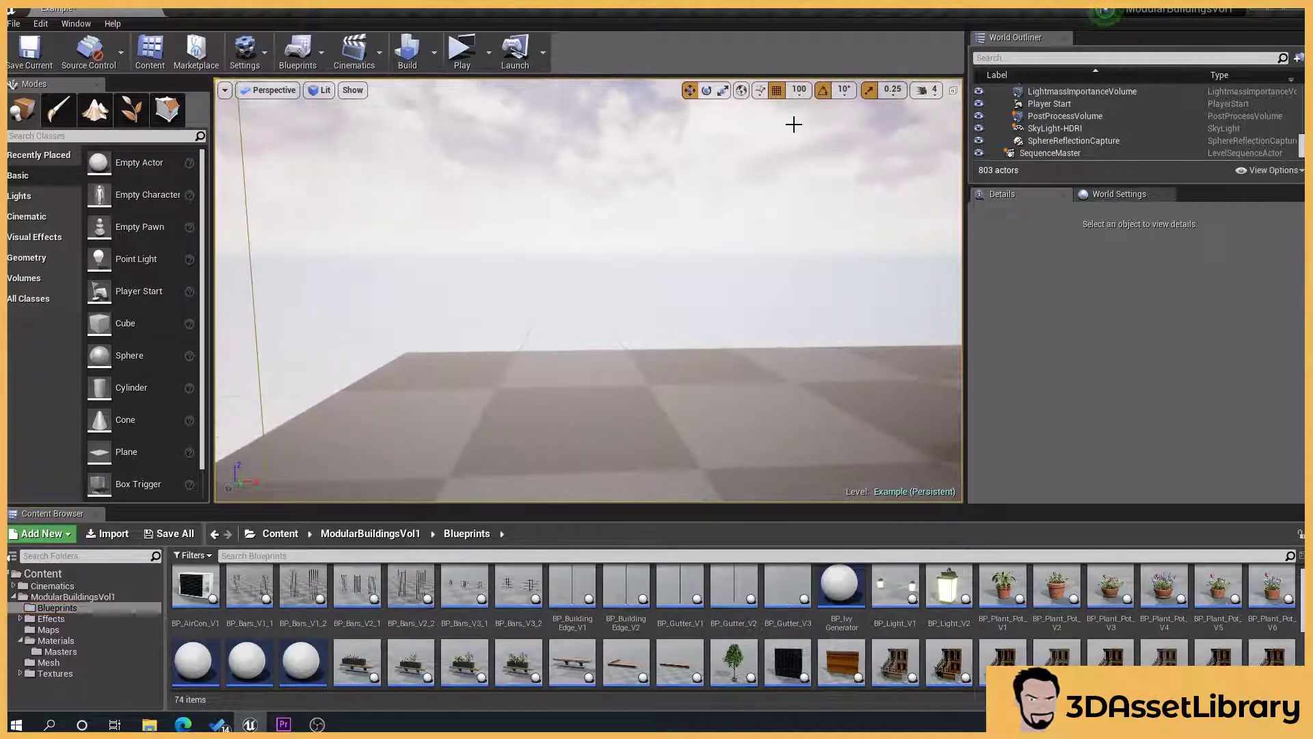
Set the grid snap size to 10 and place the BP_Wall_Door_V1_01 blueprint on the empty ground
{"action": "left_click", "coordinate": [799, 91]}
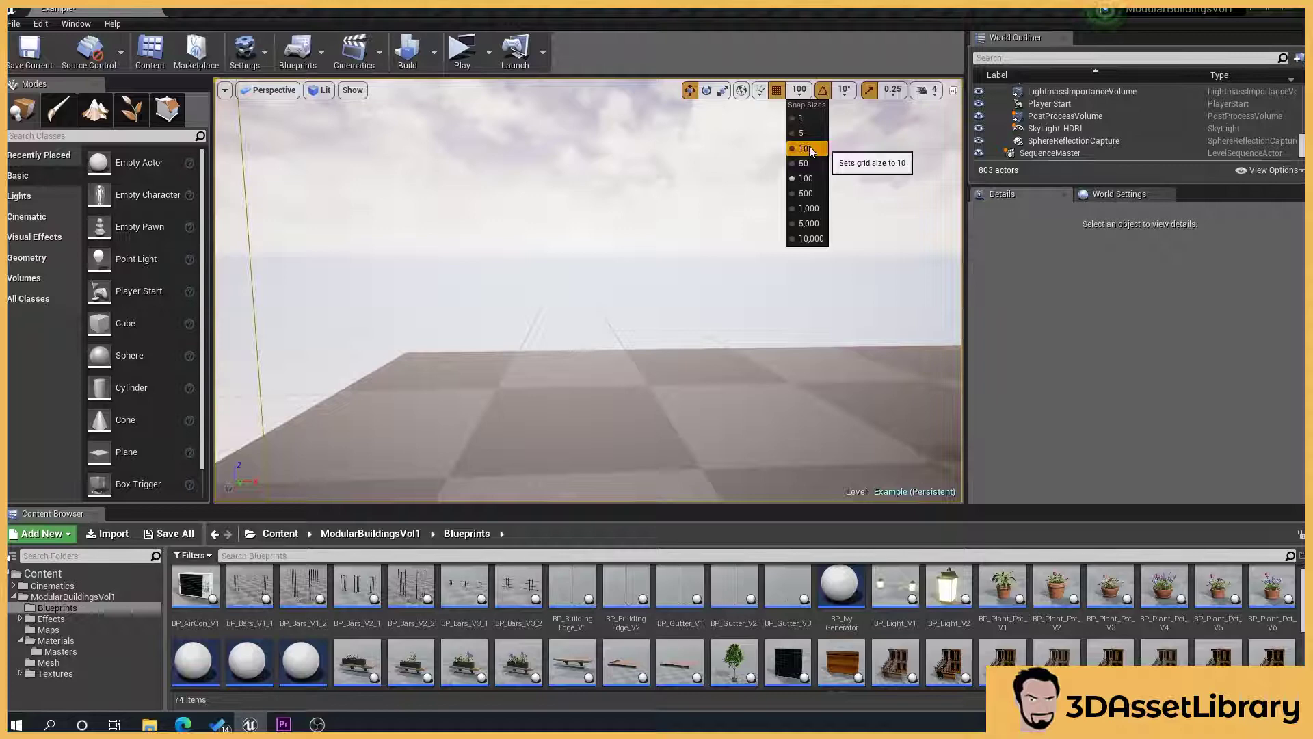
{"action": "left_click", "coordinate": [808, 148]}
{"action": "scroll", "coordinate": [895, 650], "scroll_direction": "down", "scroll_amount": 1}
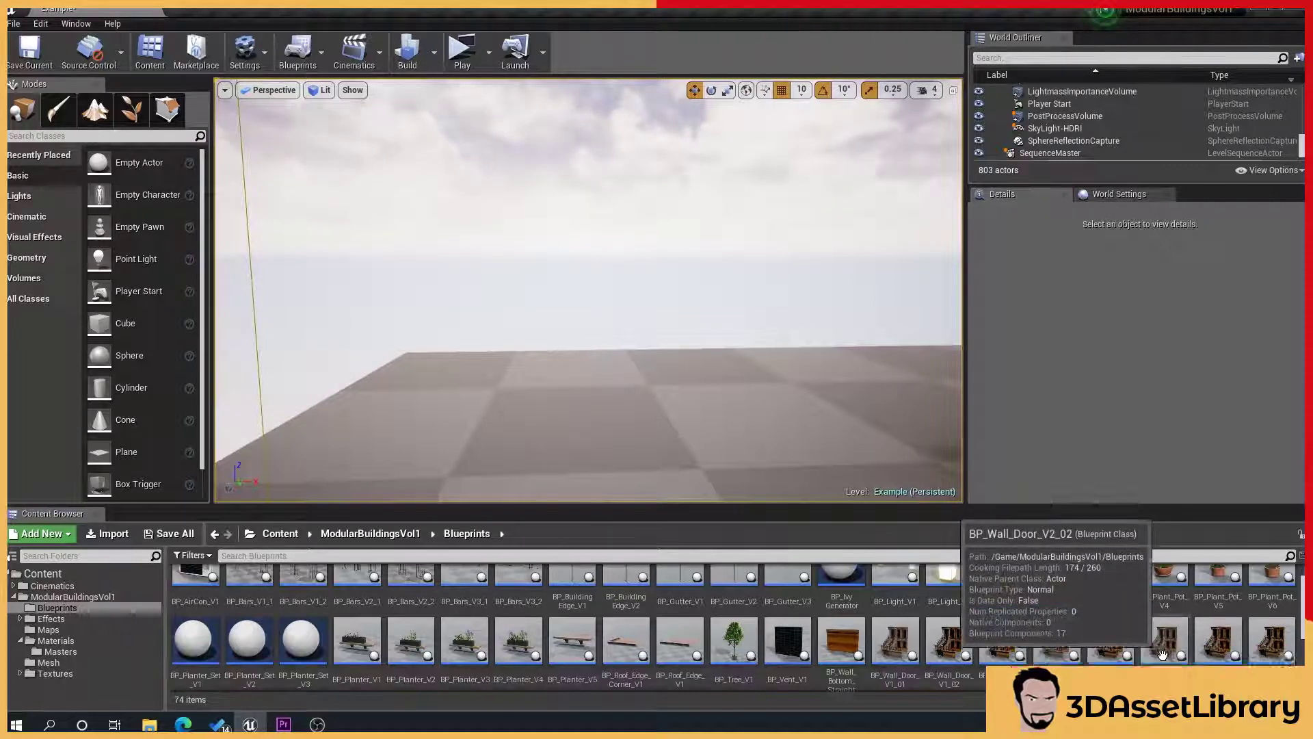
{"action": "left_click_drag", "start_coordinate": [895, 639], "coordinate": [373, 428]}
{"action": "left_click_drag", "start_coordinate": [680, 446], "coordinate": [650, 417]}
{"action": "right_click_drag", "start_coordinate": [649, 417], "coordinate": [670, 396]}
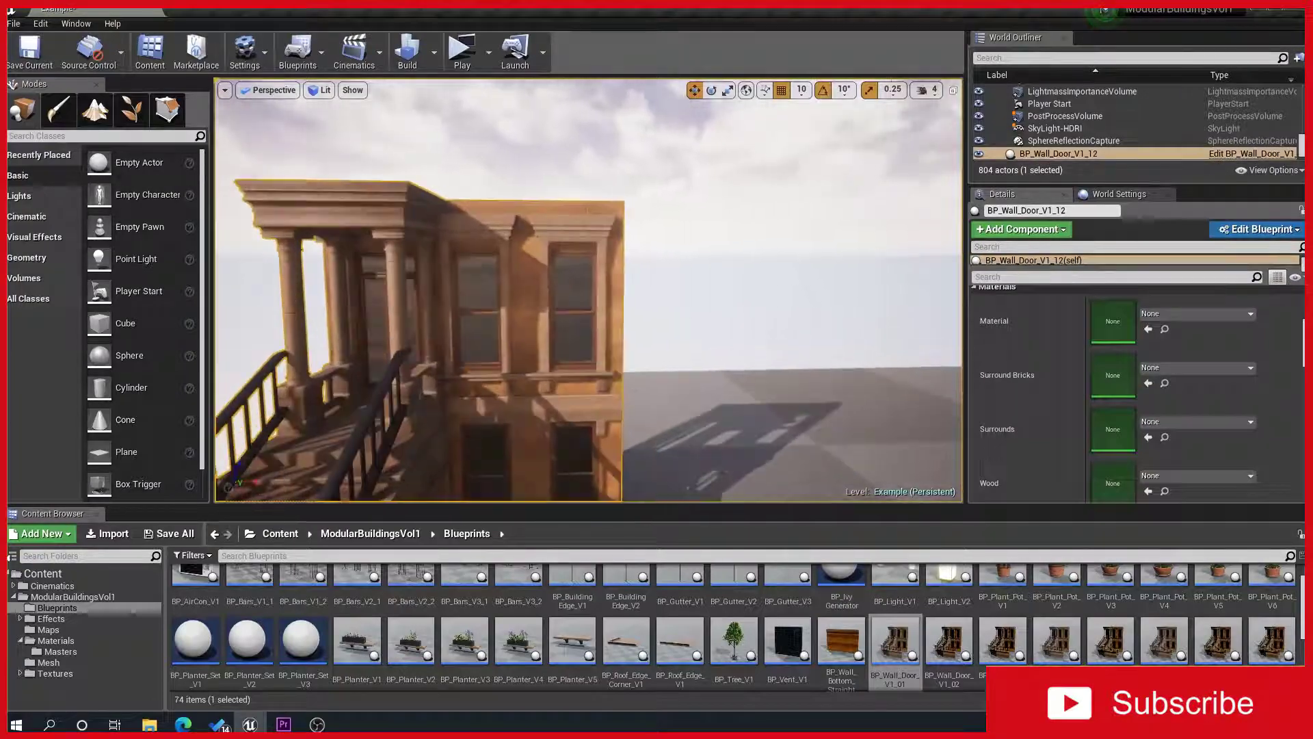
Find BP_Wall_Window_V1_1 among the wall blueprints and place it above the door wall
{"action": "scroll", "coordinate": [571, 639], "scroll_direction": "down", "scroll_amount": 3}
{"action": "scroll", "coordinate": [670, 294], "scroll_direction": "down", "scroll_amount": 3}
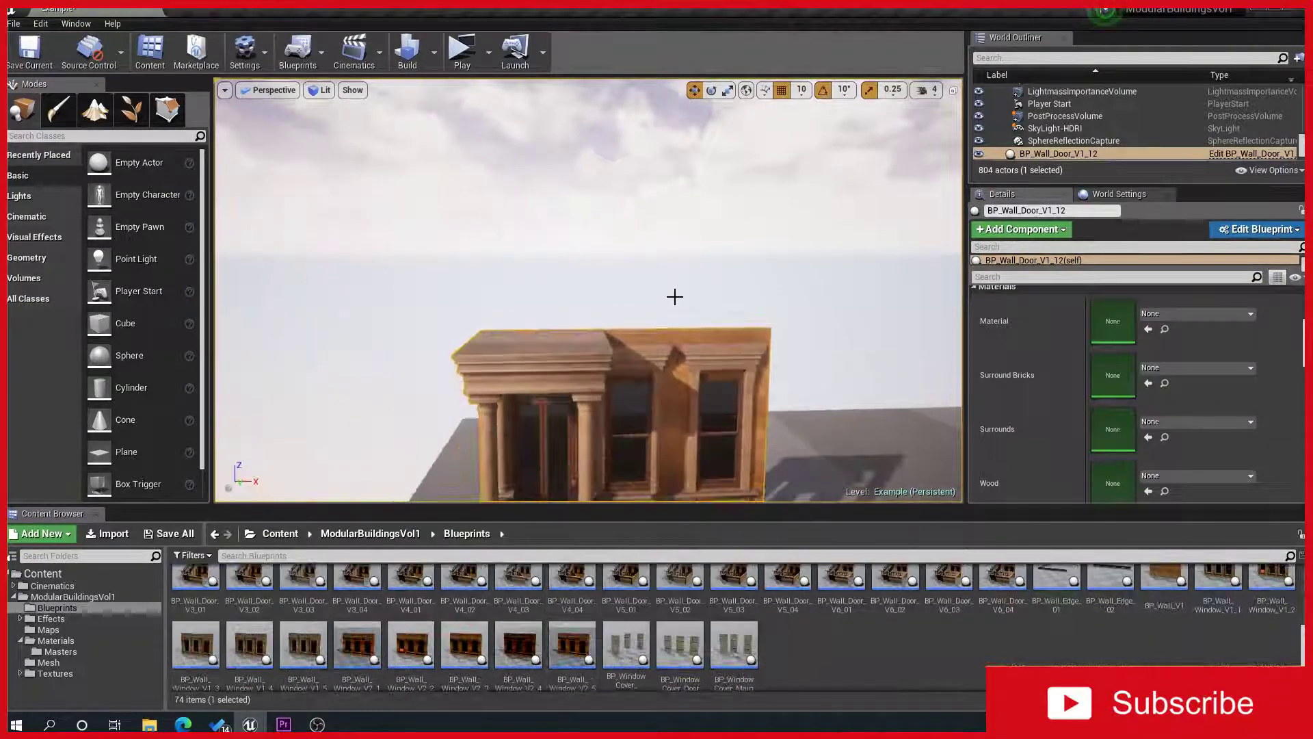
{"action": "scroll", "coordinate": [1129, 643], "scroll_direction": "up", "scroll_amount": 1}
{"action": "right_click_drag", "start_coordinate": [903, 417], "coordinate": [903, 416]}
{"action": "scroll", "coordinate": [588, 294], "scroll_direction": "down", "scroll_amount": 2}
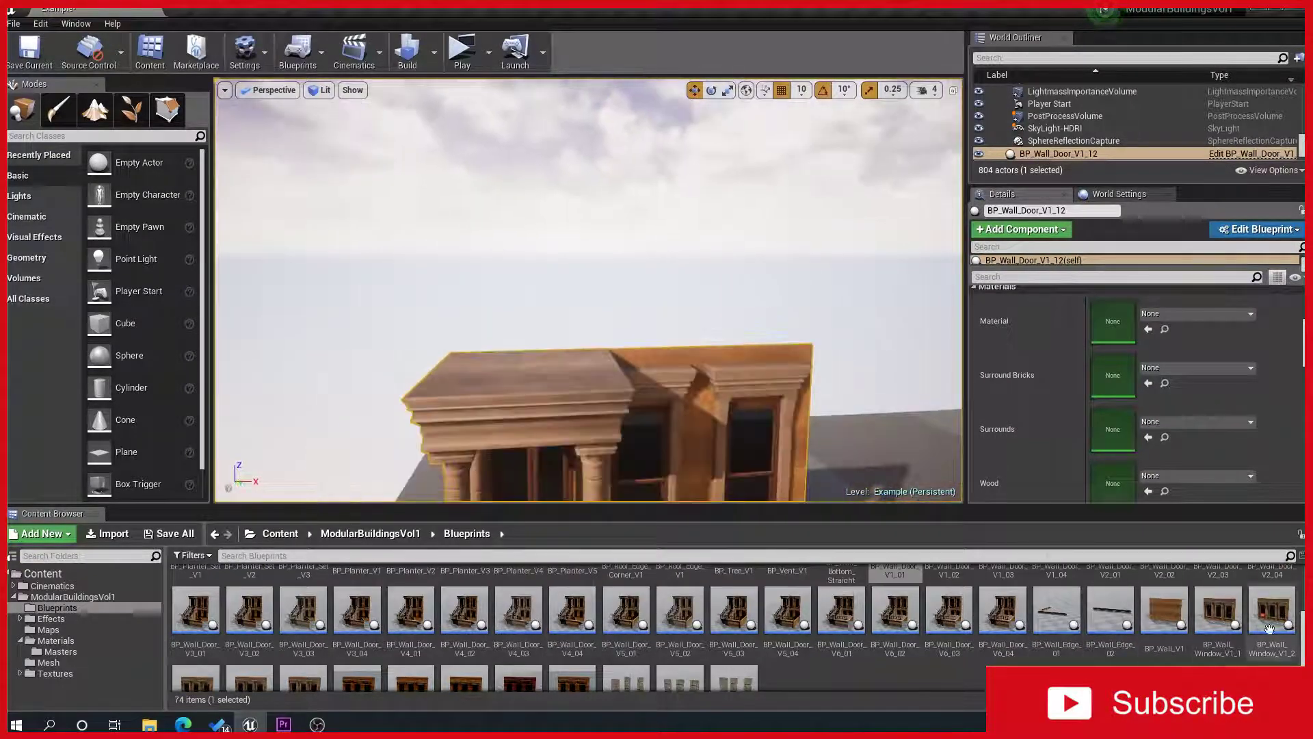
{"action": "left_click_drag", "start_coordinate": [1218, 609], "coordinate": [448, 353]}
Select the newly placed window wall and line it up with the top of the door wall
{"action": "middle_click_drag", "start_coordinate": [447, 353], "coordinate": [704, 429]}
{"action": "right_click_drag", "start_coordinate": [704, 429], "coordinate": [715, 213]}
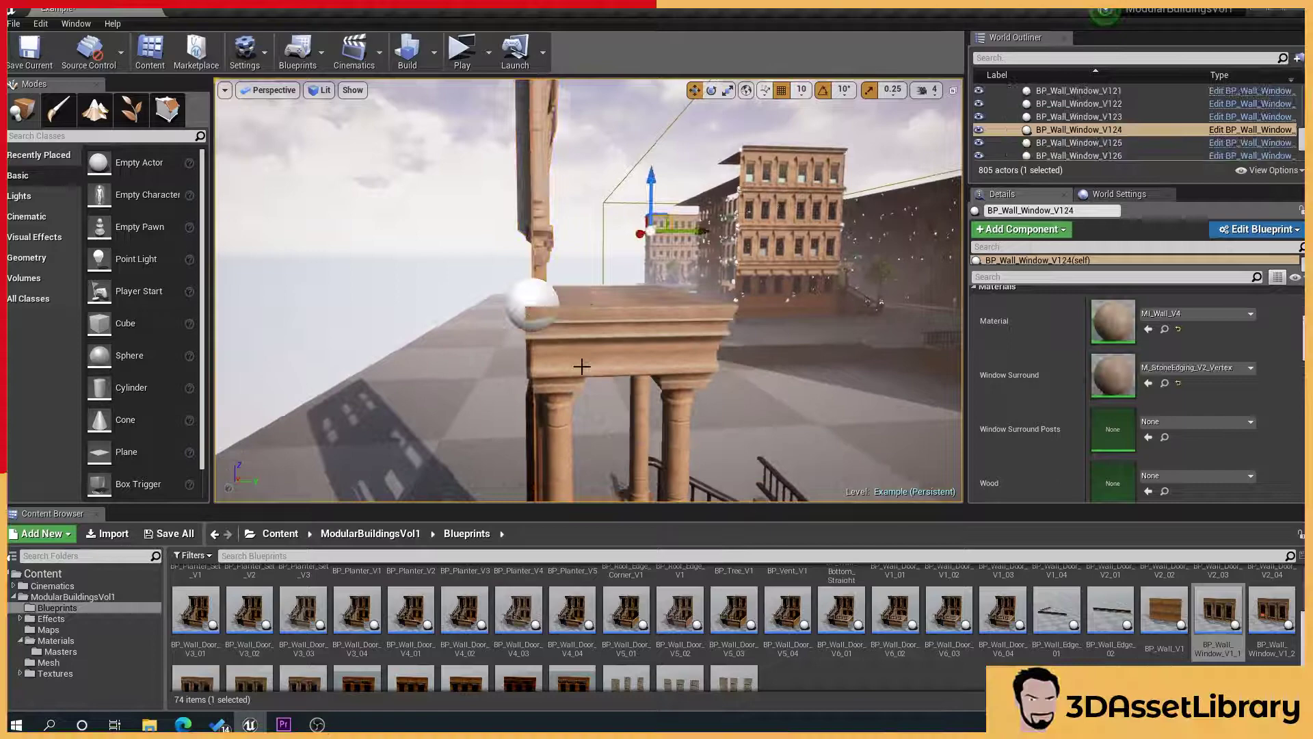
{"action": "left_click_drag", "start_coordinate": [581, 366], "coordinate": [583, 390]}
{"action": "middle_click_drag", "start_coordinate": [583, 389], "coordinate": [603, 353]}
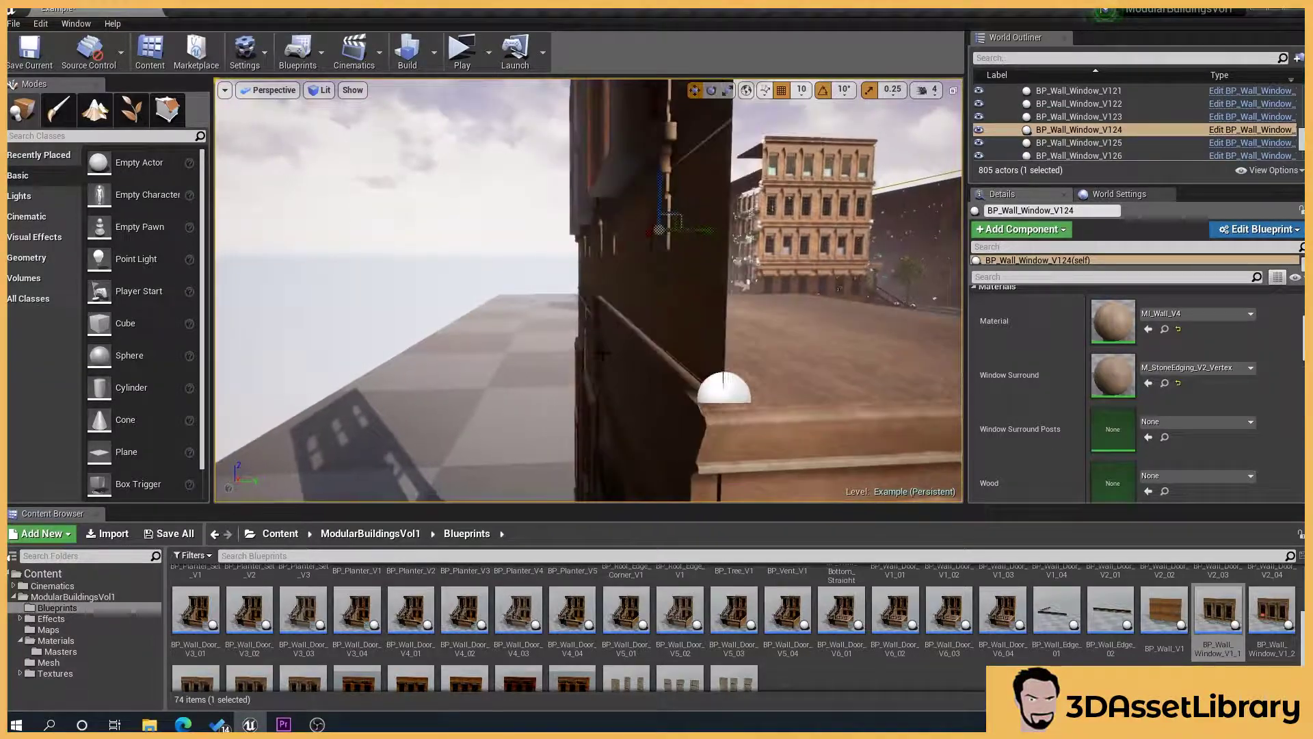
{"action": "left_click", "coordinate": [723, 381]}
{"action": "middle_click_drag", "start_coordinate": [723, 380], "coordinate": [677, 349]}
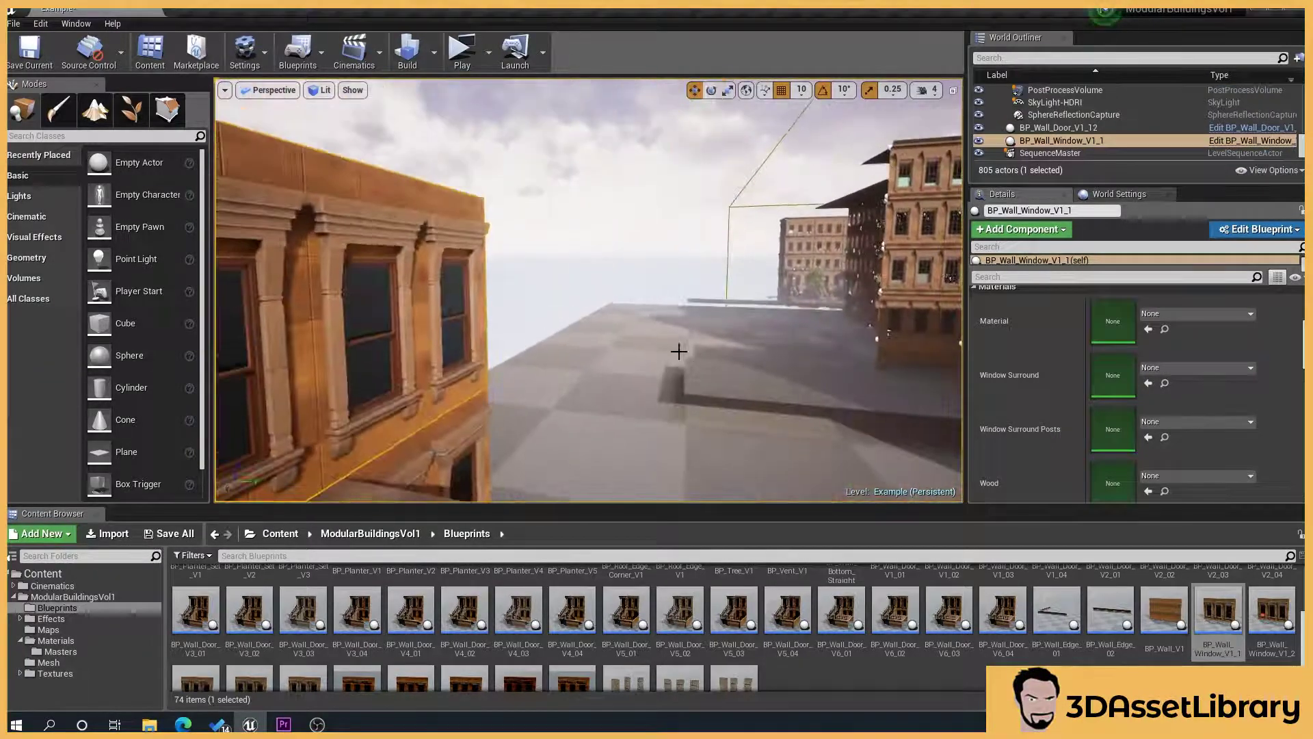
{"action": "left_click_drag", "start_coordinate": [677, 349], "coordinate": [670, 357]}
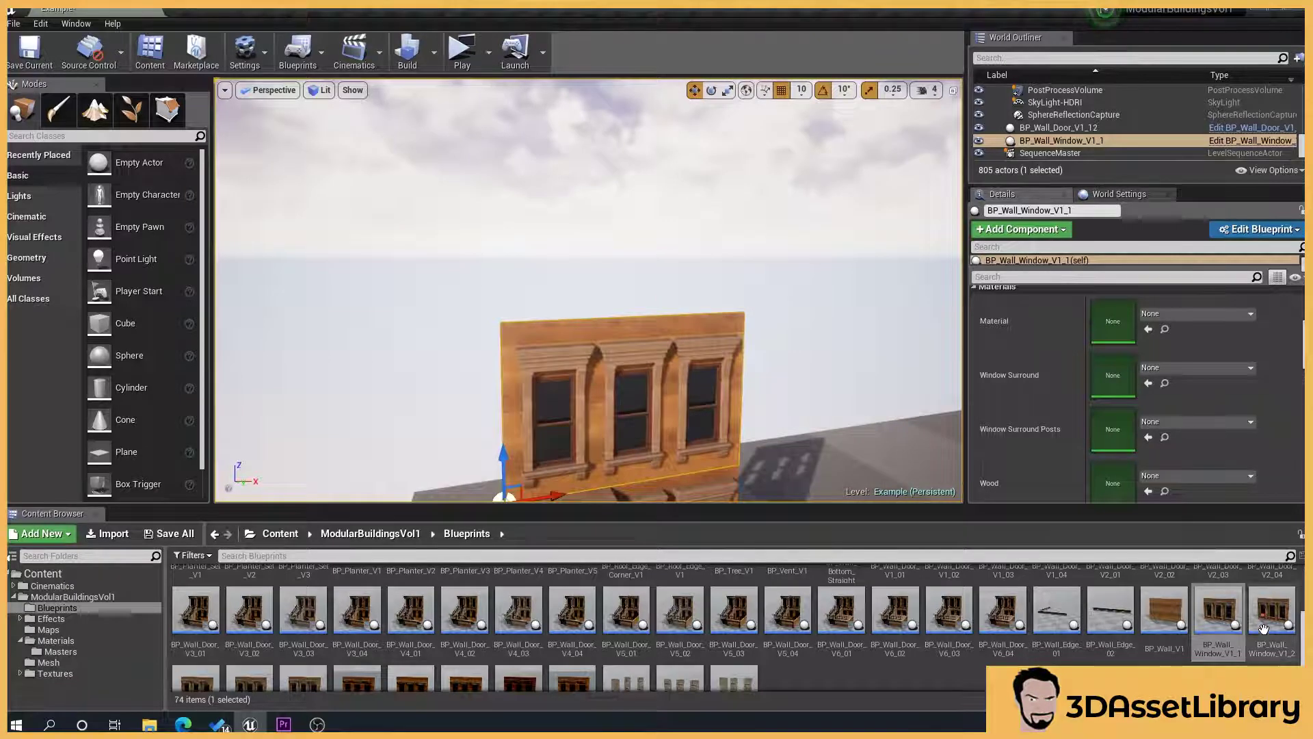
Add BP_Wall_Window_V1_2 as the next storey on top of the first window wall and check its alignment
{"action": "left_click_drag", "start_coordinate": [1271, 608], "coordinate": [559, 335]}
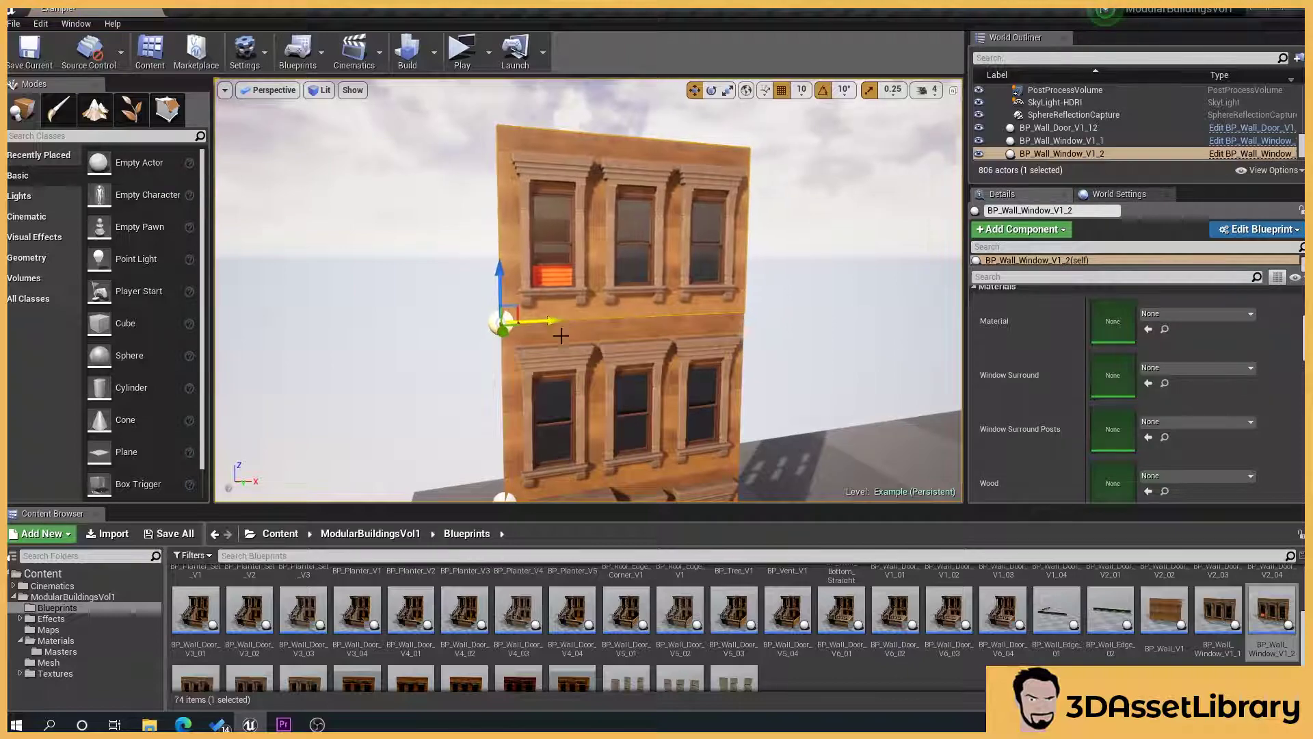
{"action": "middle_click_drag", "start_coordinate": [559, 334], "coordinate": [694, 401]}
{"action": "right_click_drag", "start_coordinate": [694, 400], "coordinate": [759, 405]}
{"action": "key", "text": "f"}
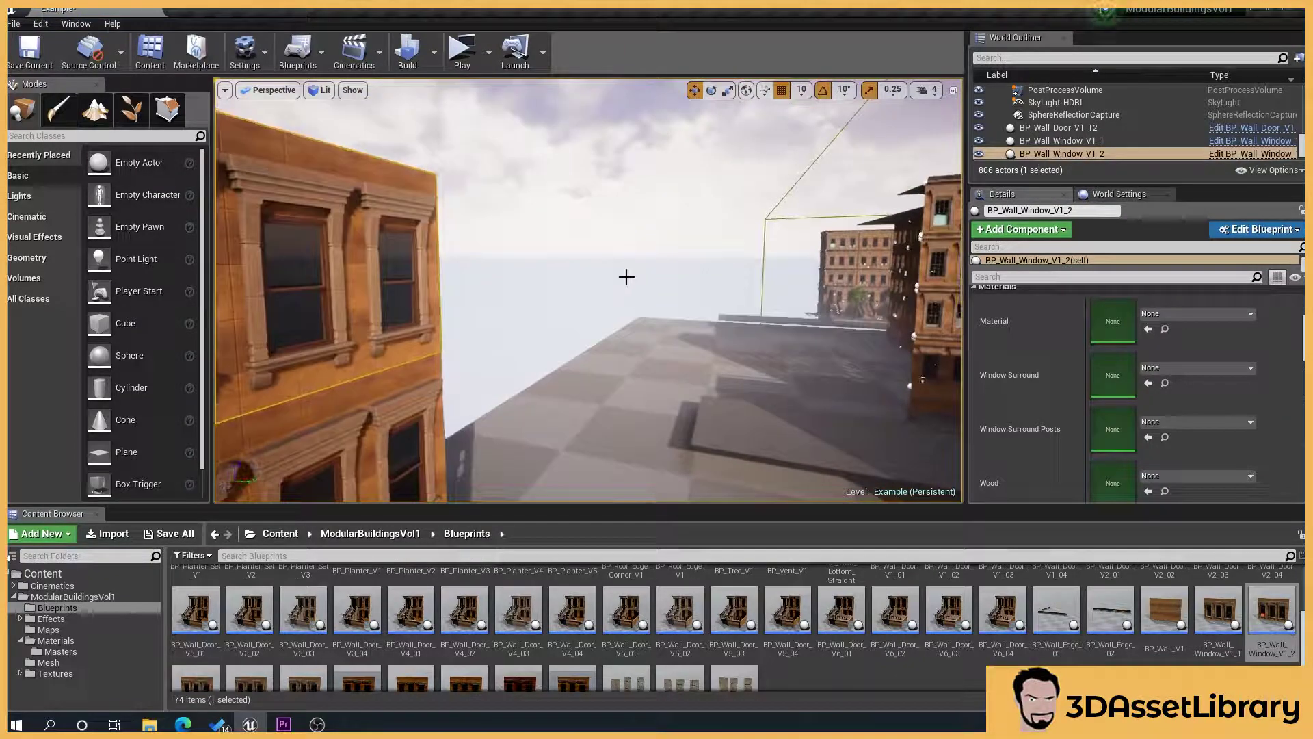
{"action": "left_click", "coordinate": [606, 270]}
Place a BP_Wall_Window_V1_3 blueprint above the second window wall as another storey
{"action": "middle_click_drag", "start_coordinate": [607, 269], "coordinate": [703, 415]}
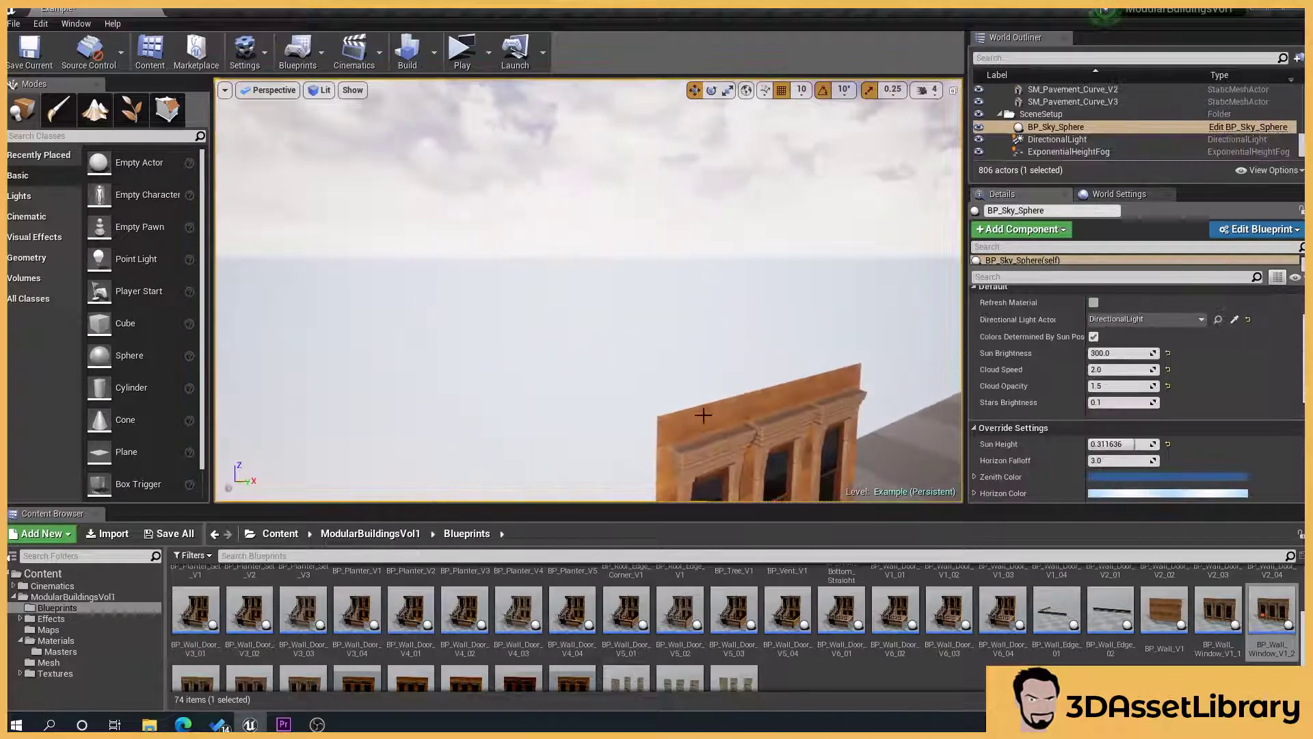
{"action": "left_click_drag", "start_coordinate": [196, 680], "coordinate": [655, 377]}
{"action": "key", "text": "w"}
{"action": "right_click_drag", "start_coordinate": [755, 455], "coordinate": [827, 454]}
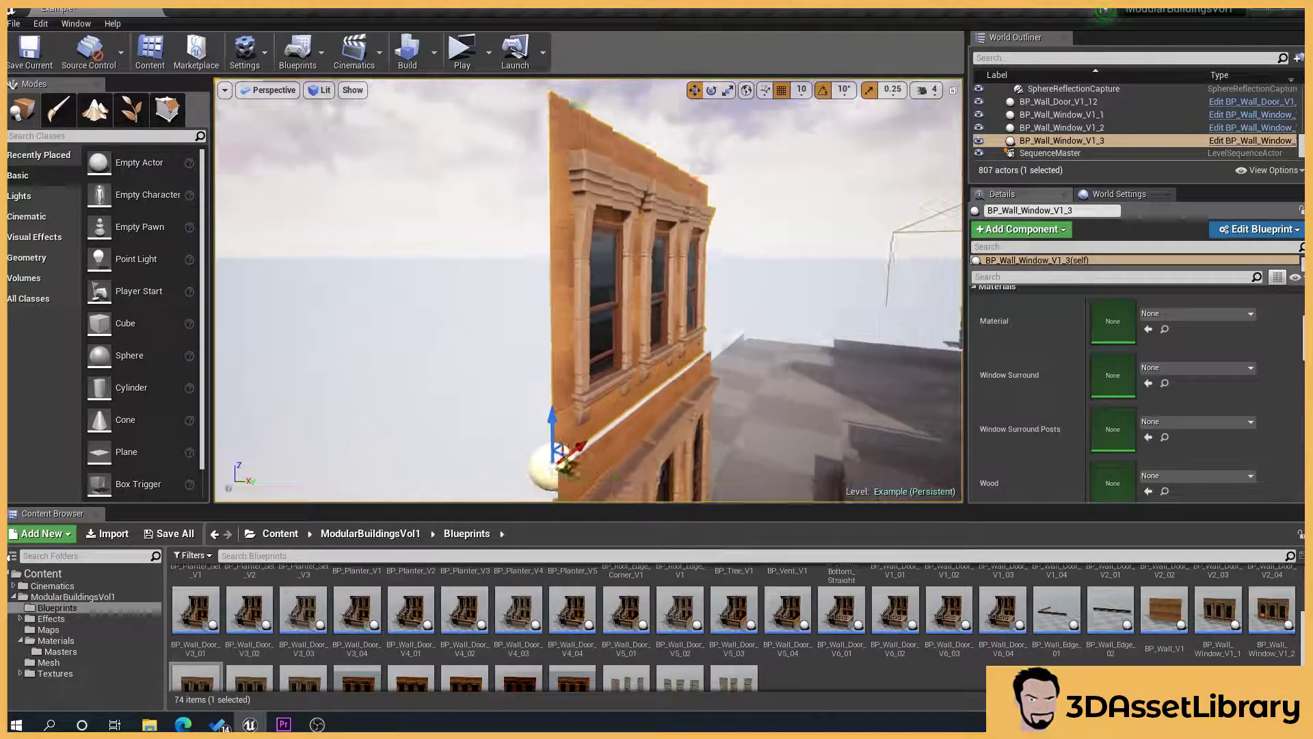
Align the top window wall flush with the storey below it in depth, height and width
{"action": "right_click_drag", "start_coordinate": [704, 369], "coordinate": [789, 417]}
{"action": "left_click_drag", "start_coordinate": [778, 394], "coordinate": [829, 404]}
{"action": "right_click_drag", "start_coordinate": [830, 400], "coordinate": [835, 387]}
{"action": "key", "text": "d"}
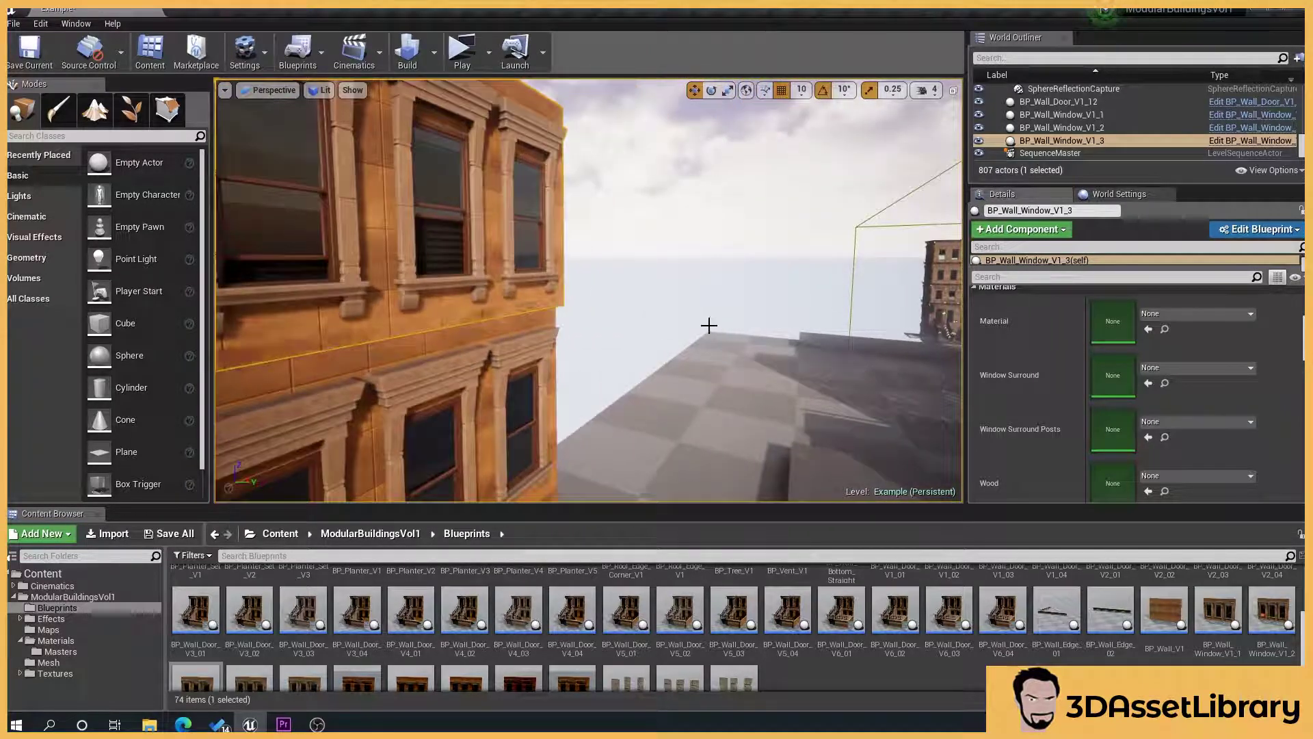
{"action": "right_click_drag", "start_coordinate": [709, 325], "coordinate": [540, 280]}
{"action": "left_click_drag", "start_coordinate": [540, 280], "coordinate": [520, 275]}
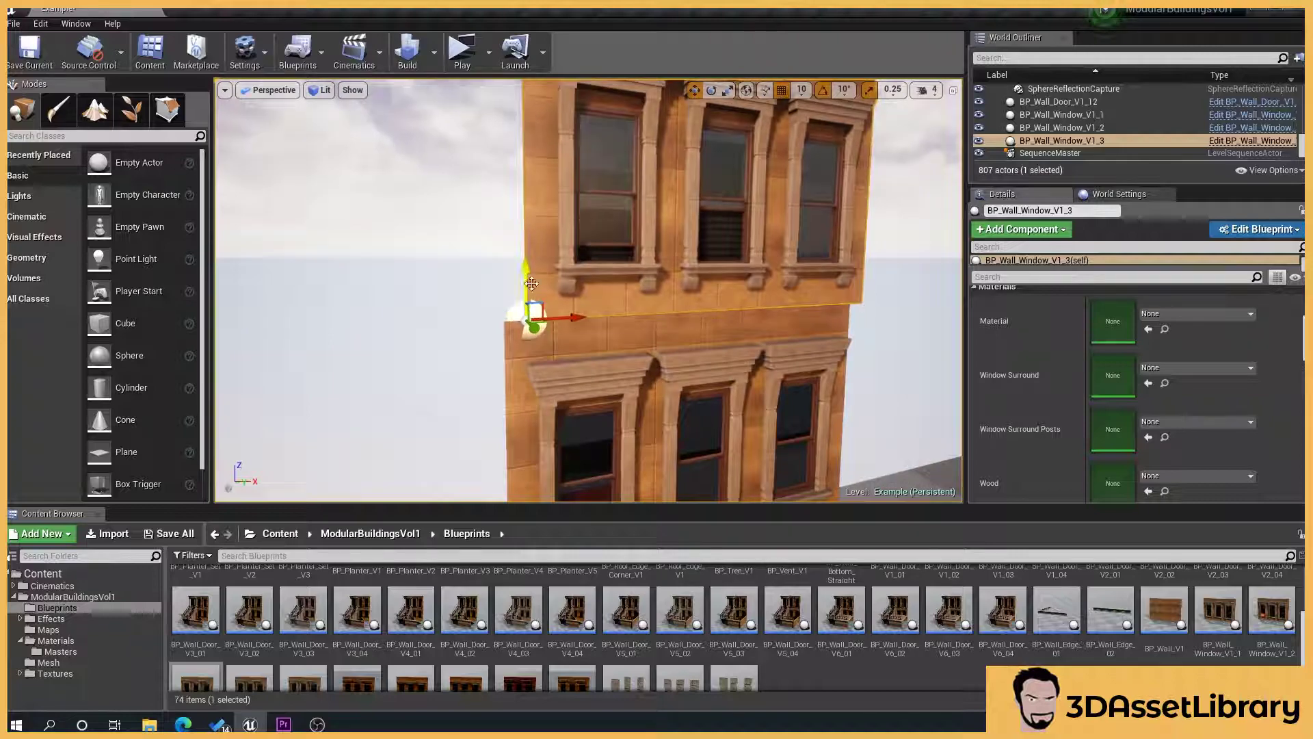
{"action": "left_click_drag", "start_coordinate": [580, 316], "coordinate": [556, 318]}
{"action": "left_click_drag", "start_coordinate": [864, 308], "coordinate": [864, 383]}
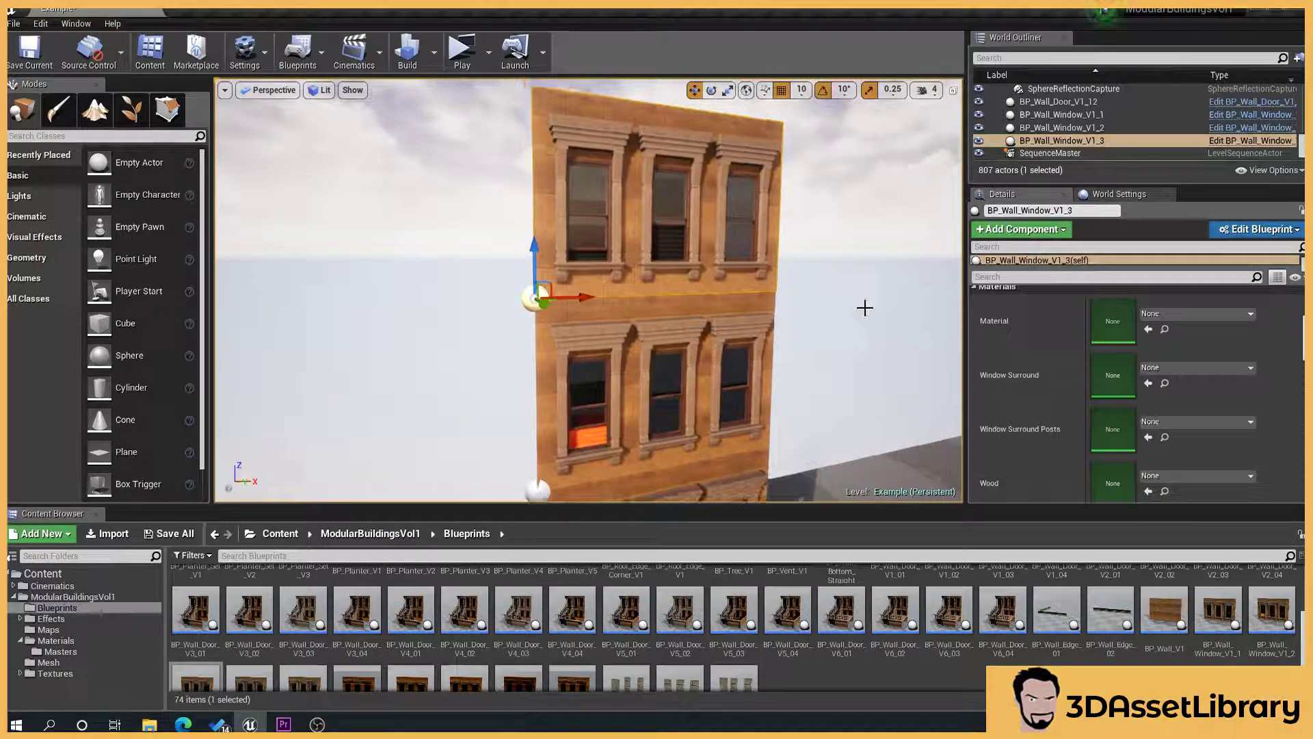
{"action": "left_click", "coordinate": [865, 308]}
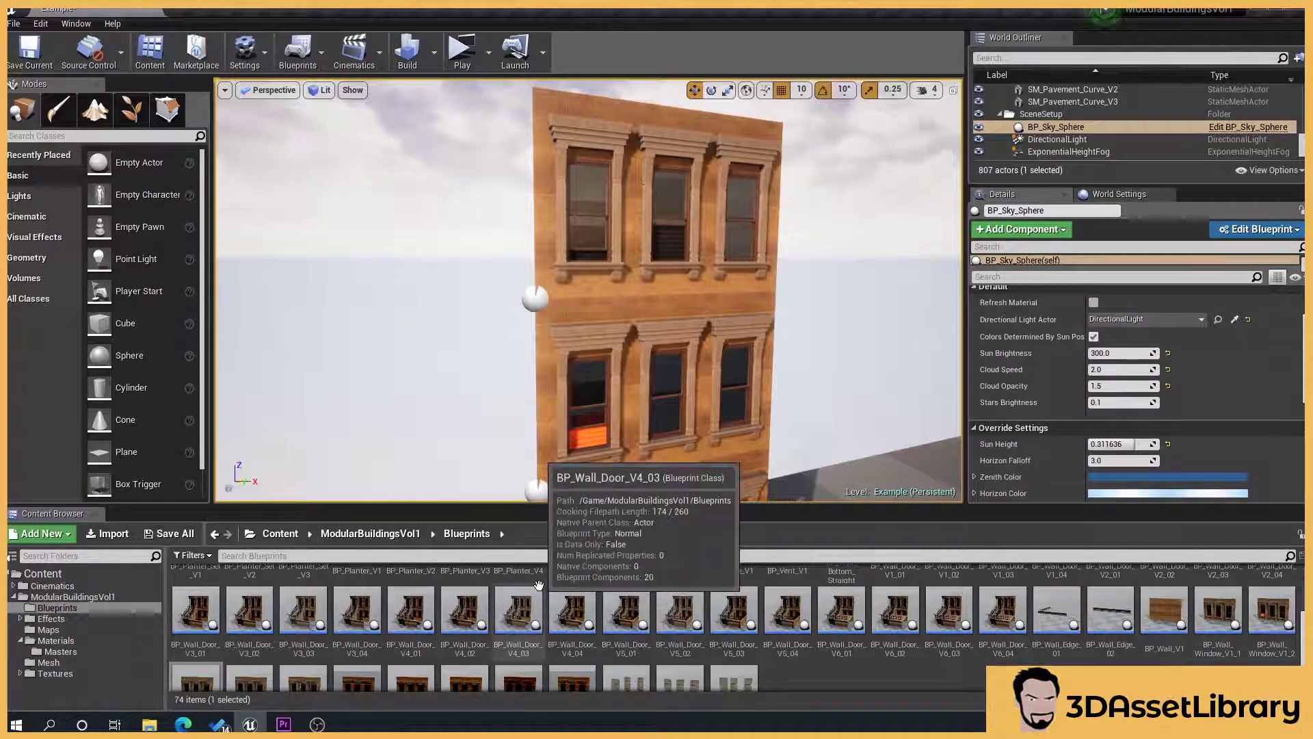
{"action": "left_click_drag", "start_coordinate": [712, 338], "coordinate": [725, 383]}
{"action": "left_click", "coordinate": [621, 266]}
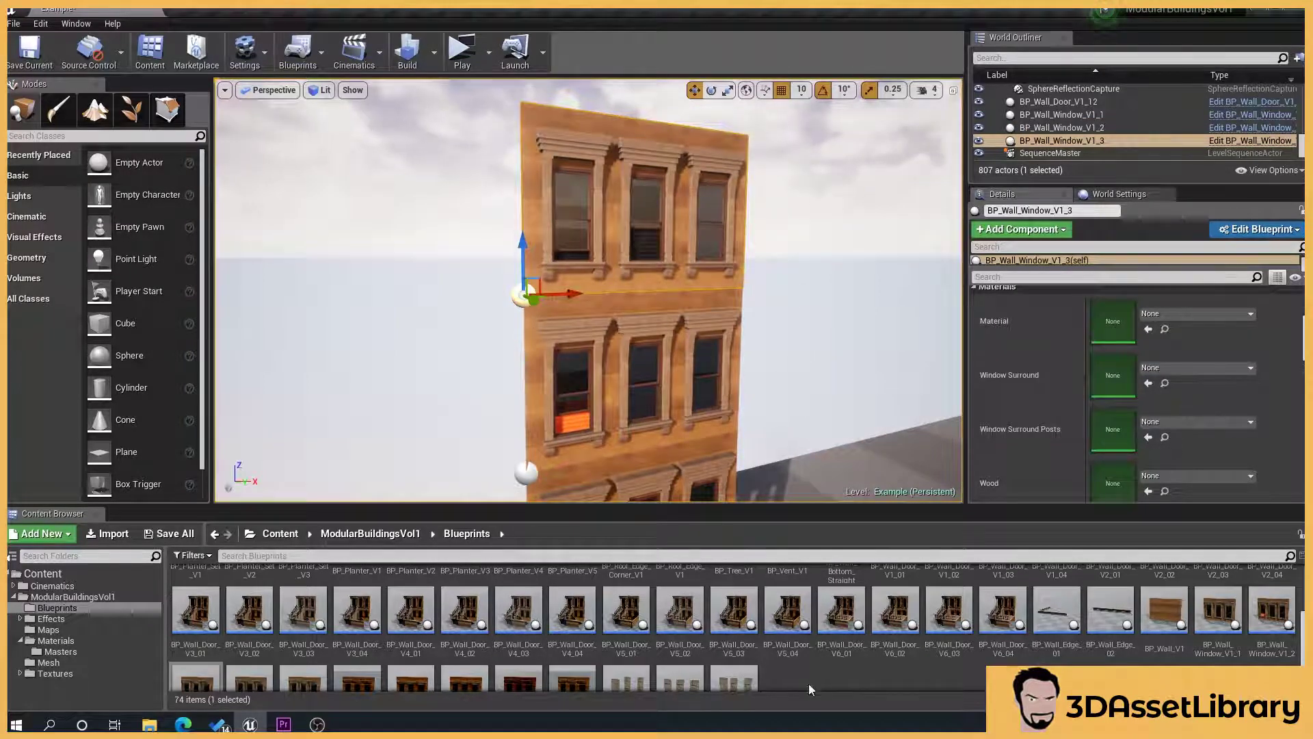
Examine the finished example street with its assembled facades, ivy, trees, stairs and porch lights
{"action": "right_click_drag", "start_coordinate": [721, 332], "coordinate": [924, 332]}
{"action": "left_click", "coordinate": [486, 373]}
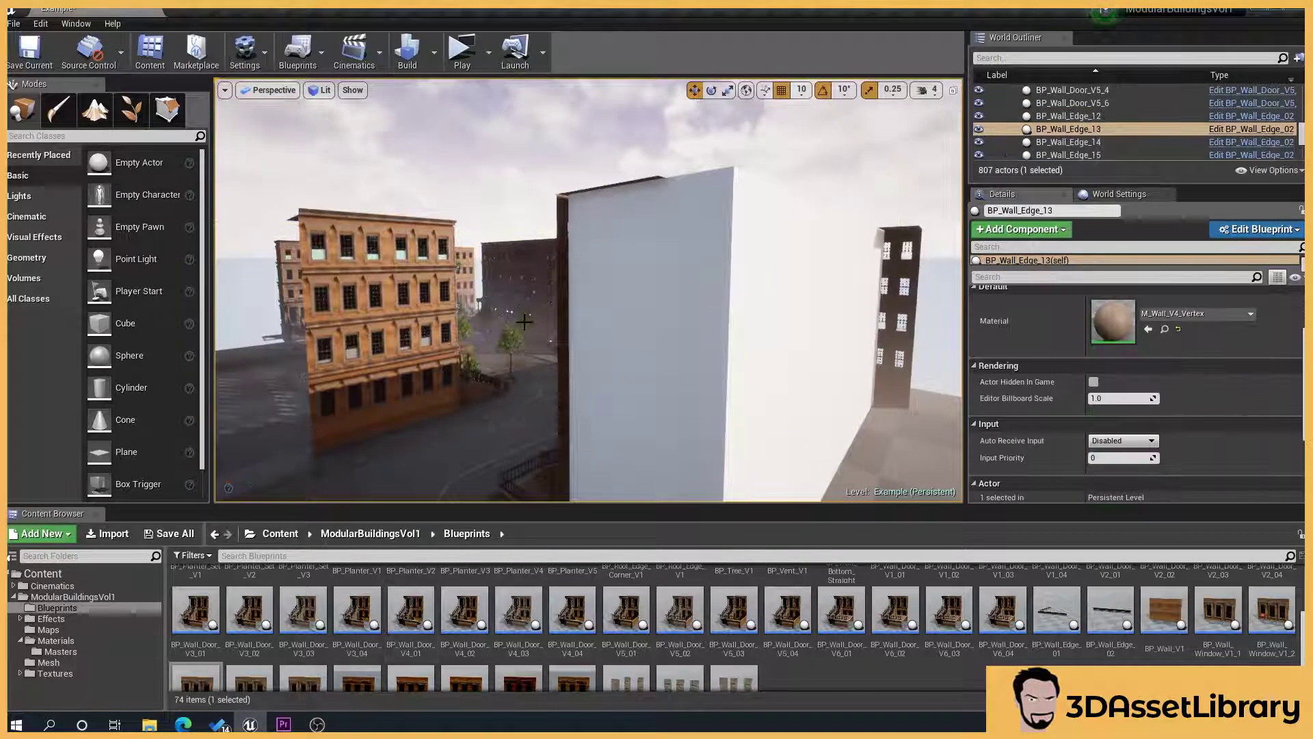
{"action": "key", "text": "f"}
{"action": "right_click_drag", "start_coordinate": [486, 373], "coordinate": [685, 341]}
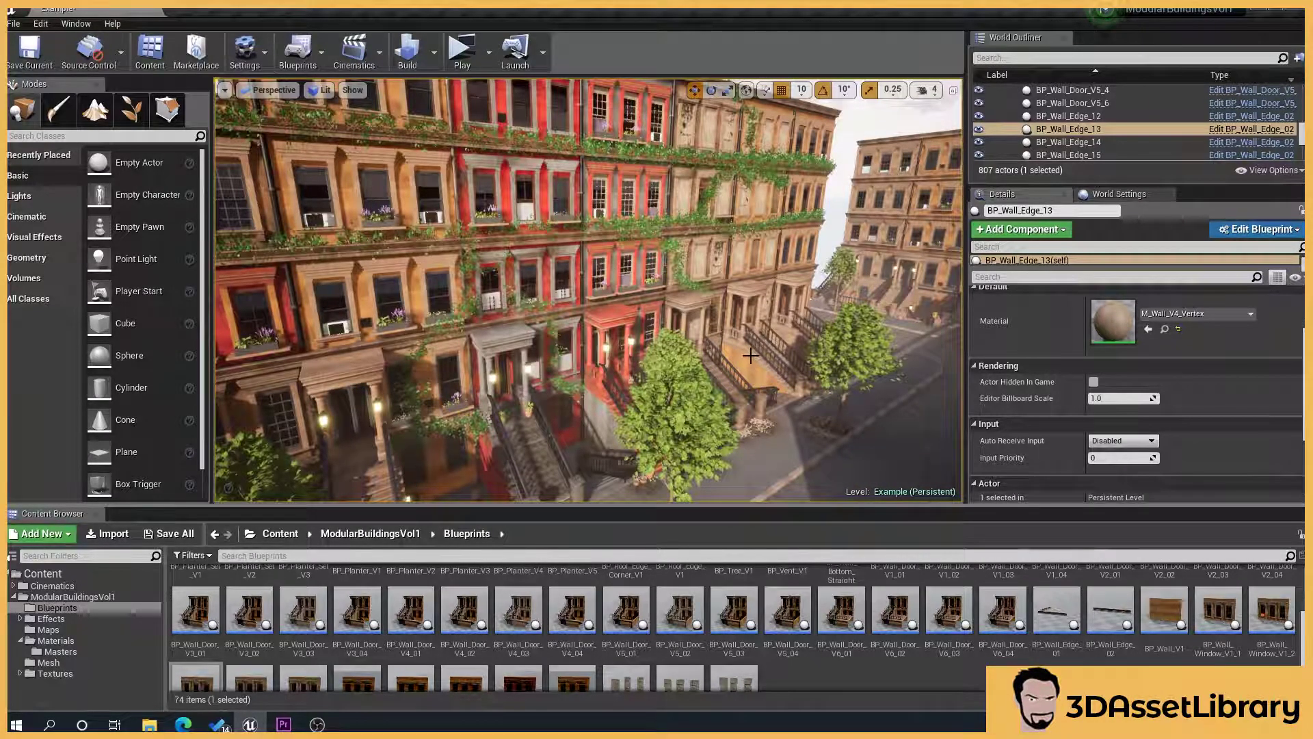
{"action": "right_click_drag", "start_coordinate": [750, 355], "coordinate": [457, 424]}
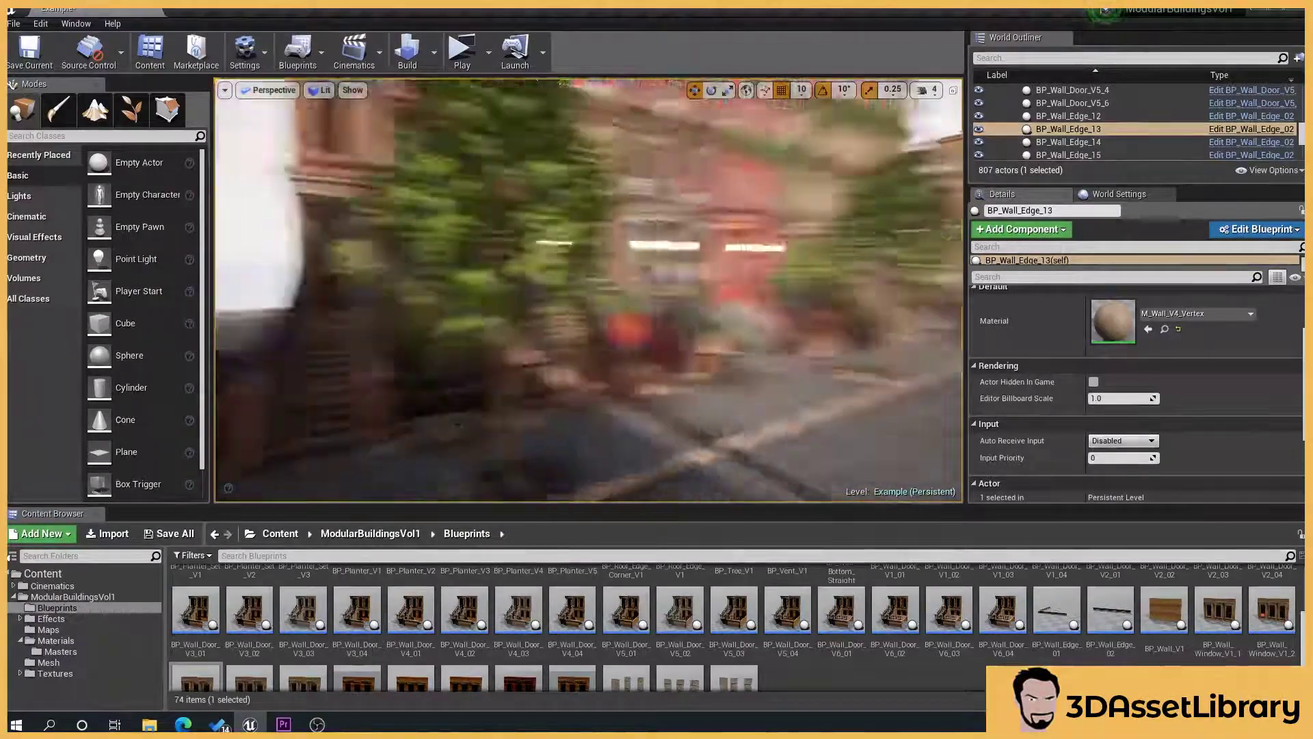
{"action": "right_click_drag", "start_coordinate": [678, 327], "coordinate": [612, 250]}
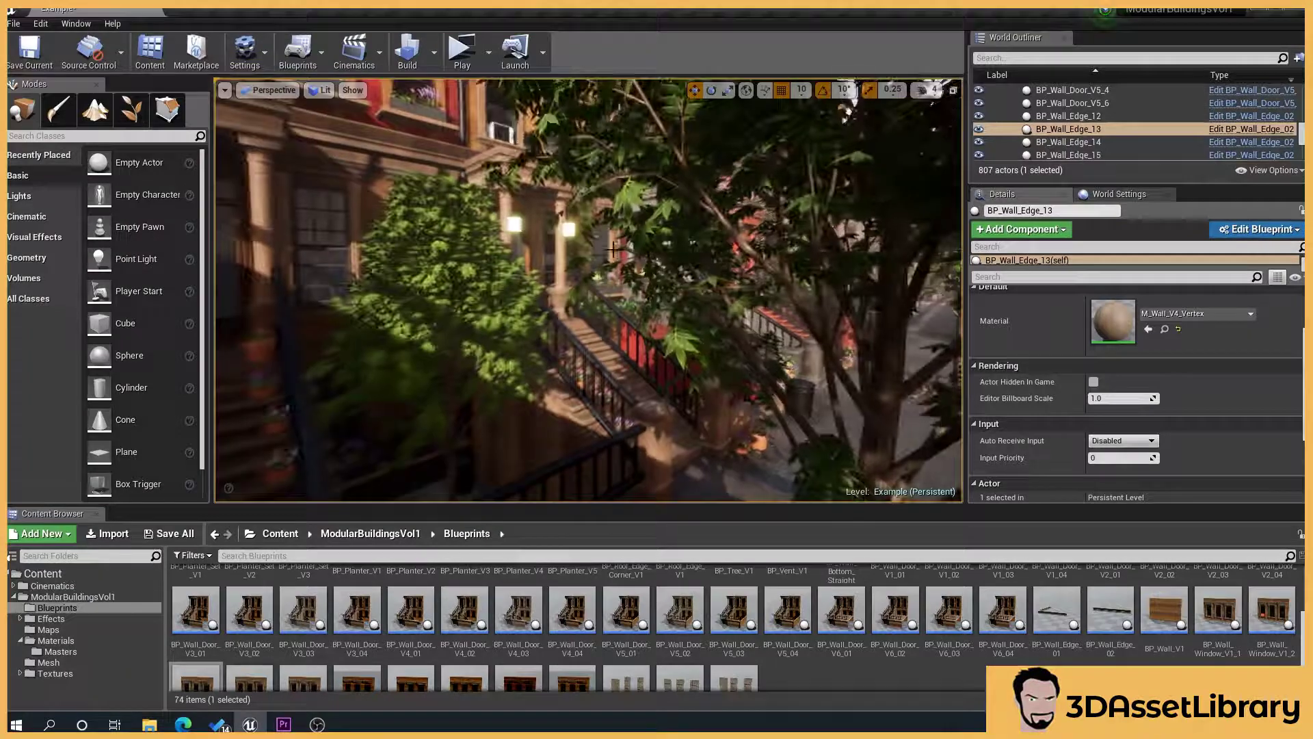